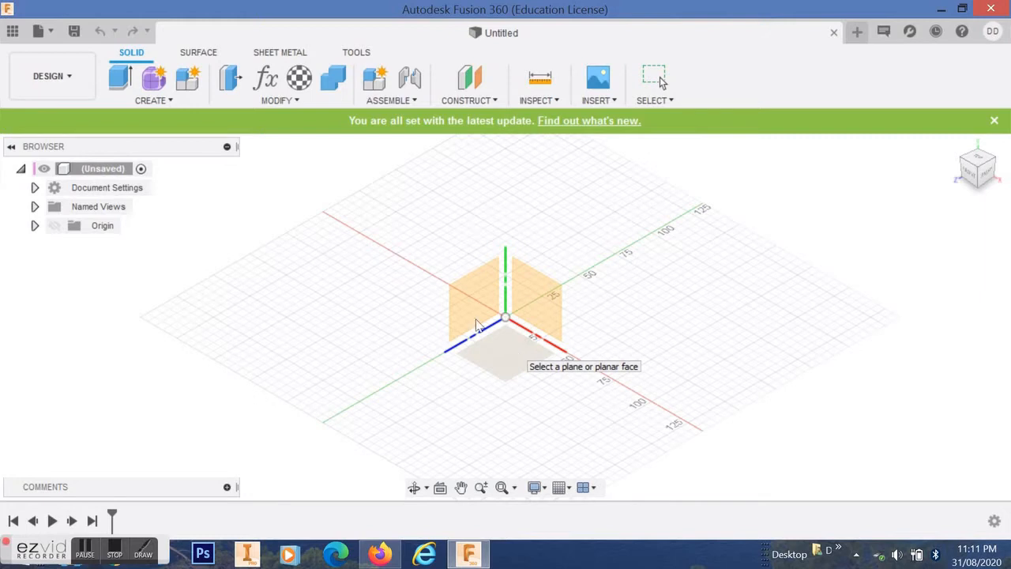
Start a sketch on the YZ origin plane and draw a 25 mm diameter circle centred on the origin
click(474, 316)
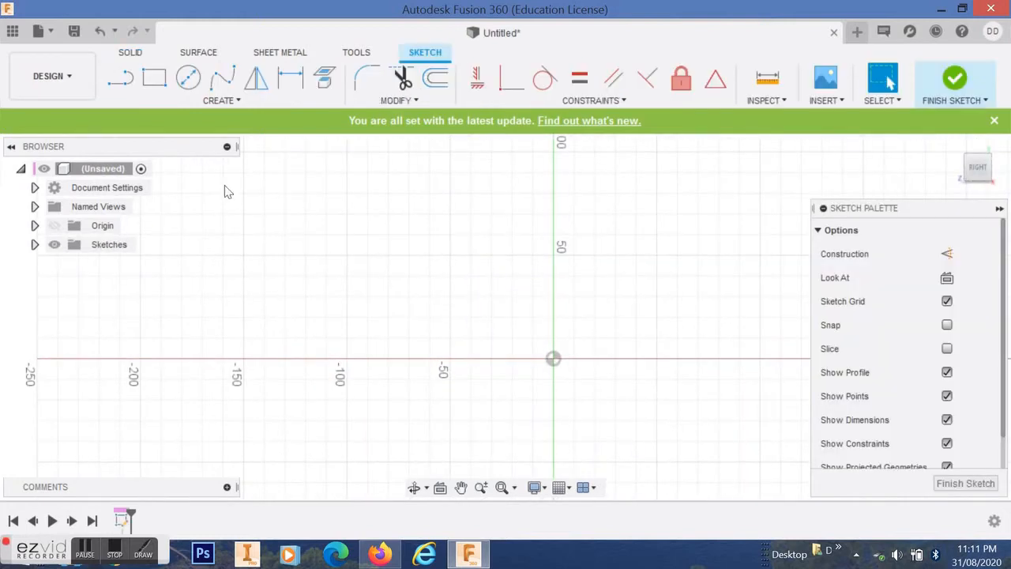
click(188, 79)
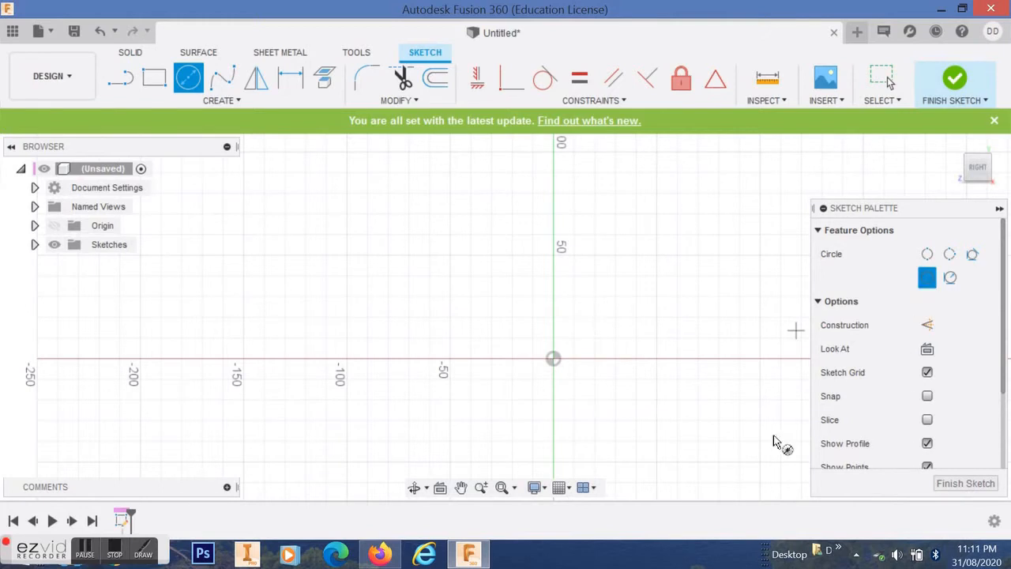
click(553, 359)
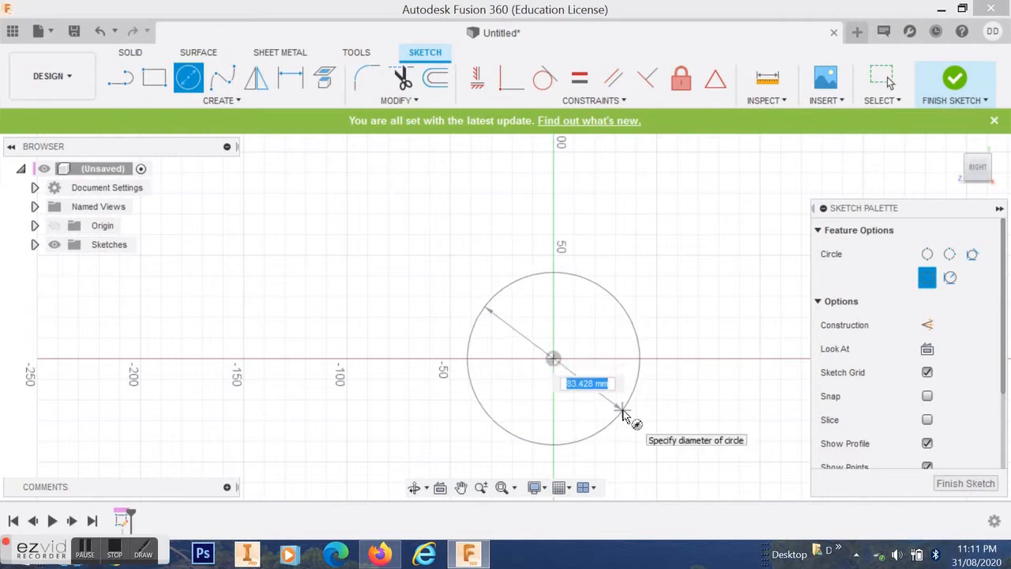
text(25)
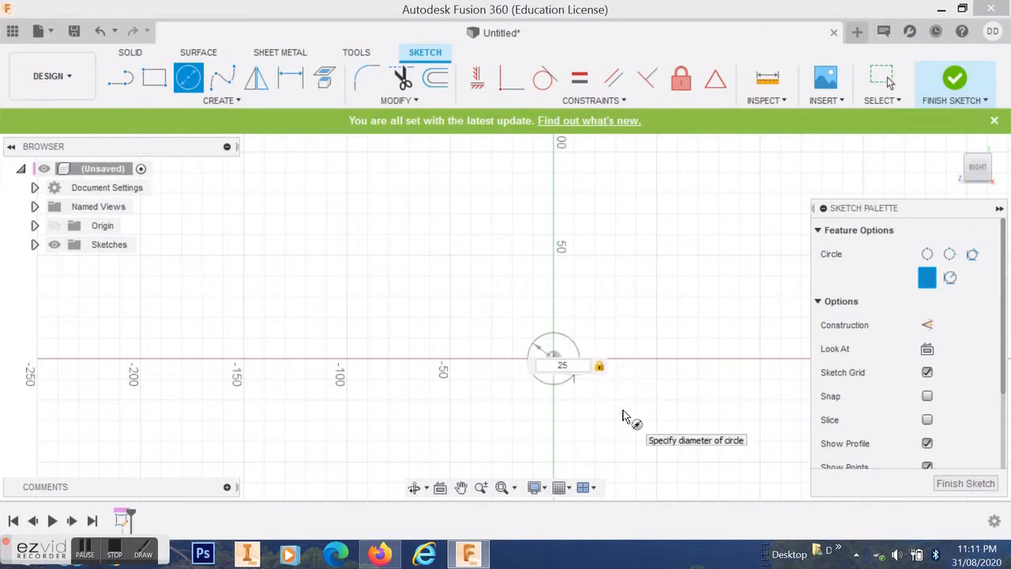
key(Return)
key(Escape)
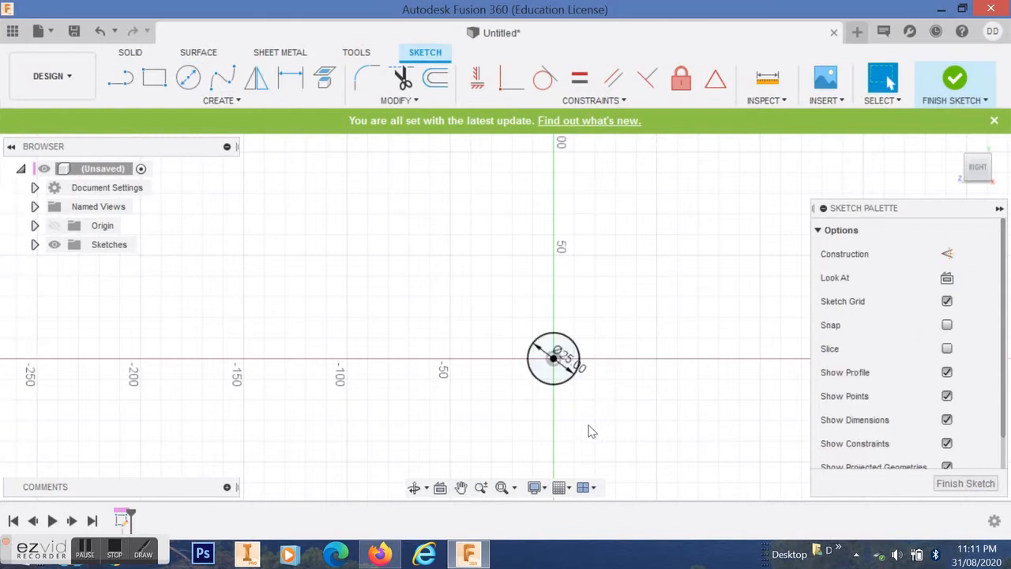
Draw a concentric 22 mm diameter circle inside the 25 mm circle and finish the sketch
click(502, 488)
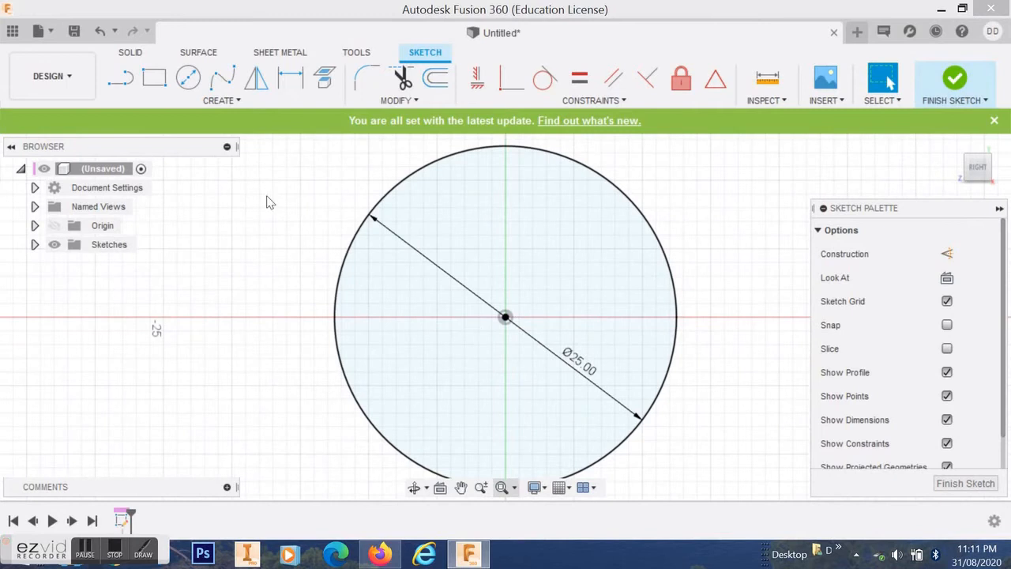
click(187, 79)
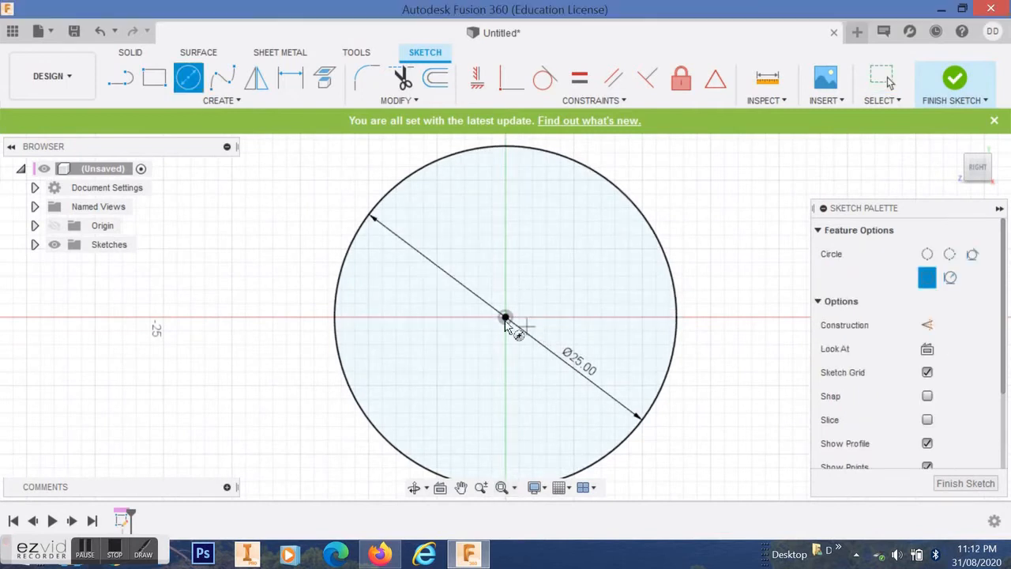
click(506, 317)
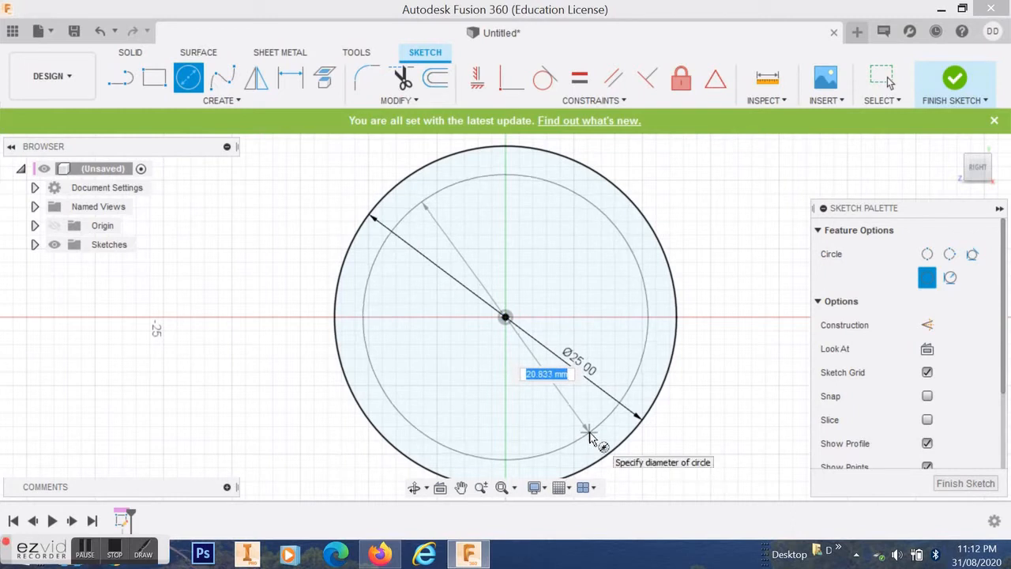
text(22)
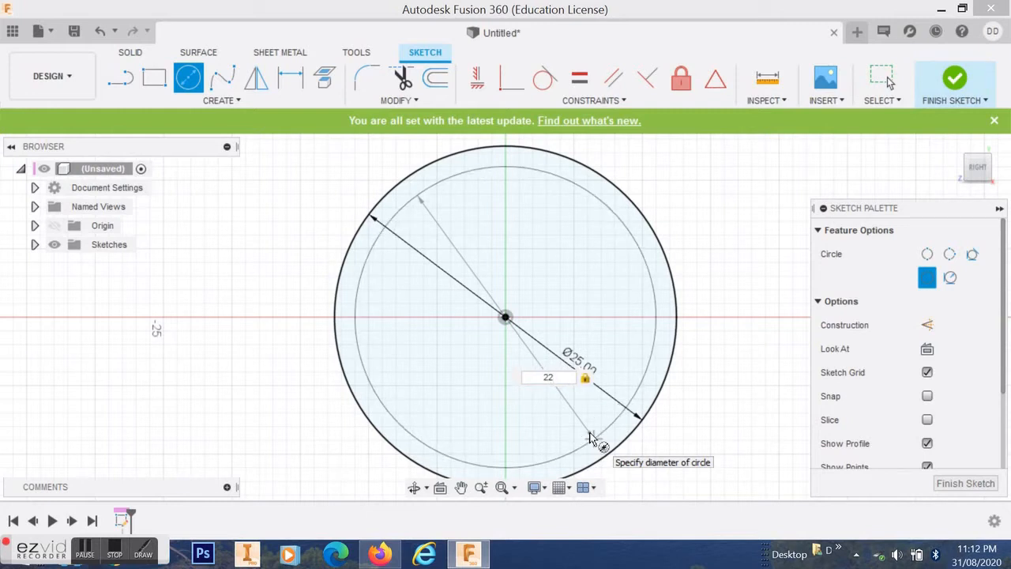
key(Return)
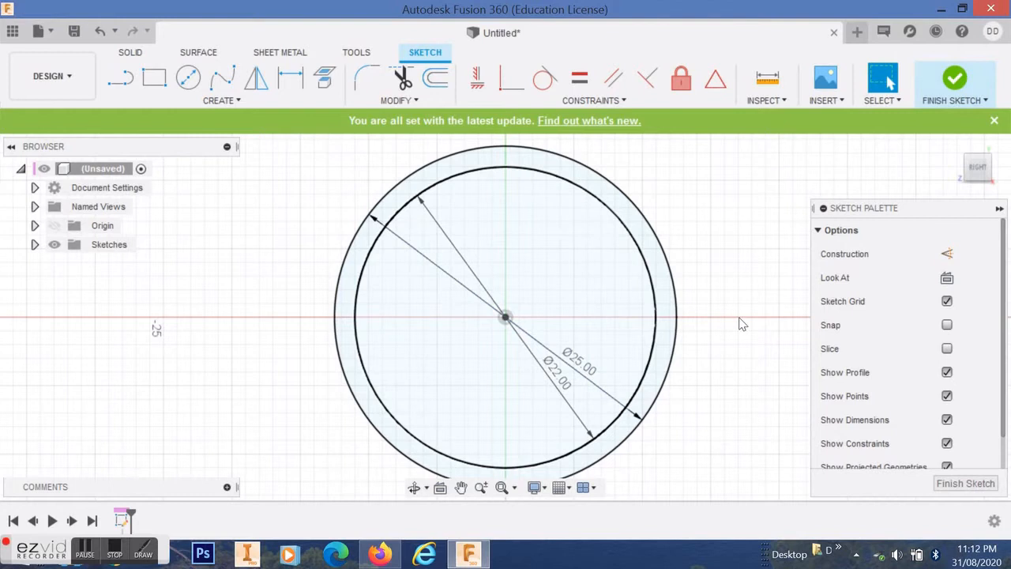
scroll(742, 324, down, 1)
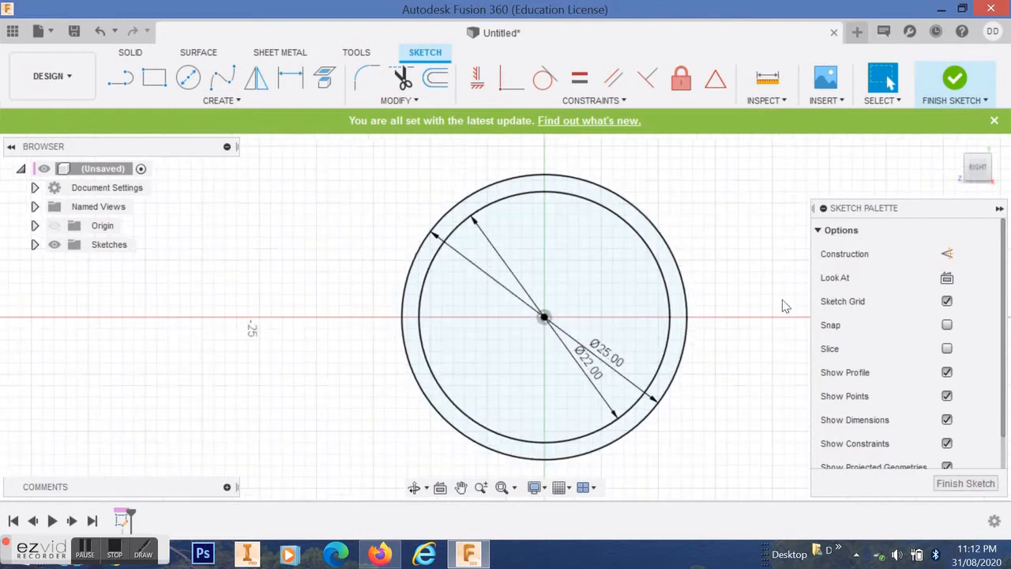
drag(979, 170, 972, 193)
click(978, 170)
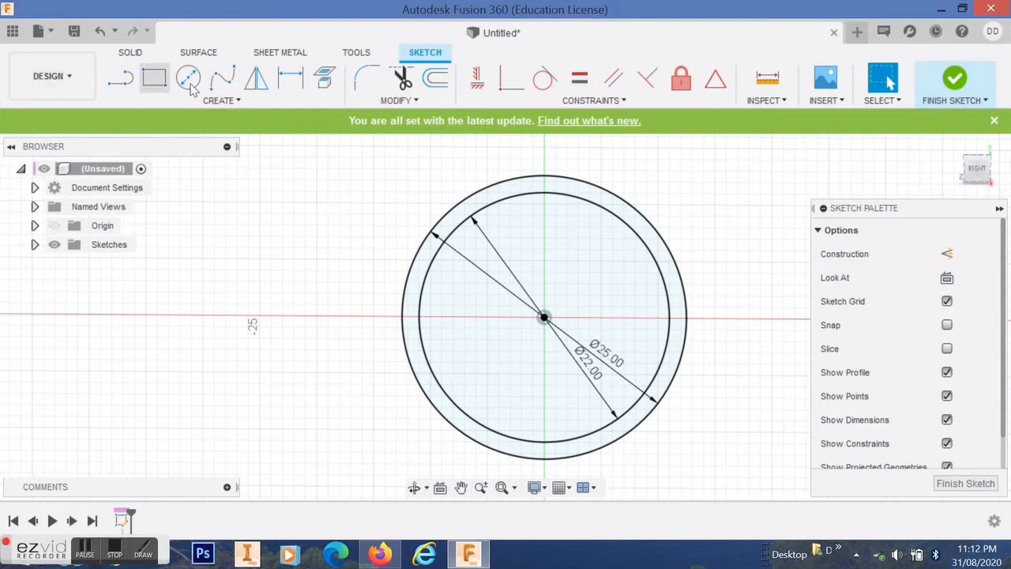
click(957, 80)
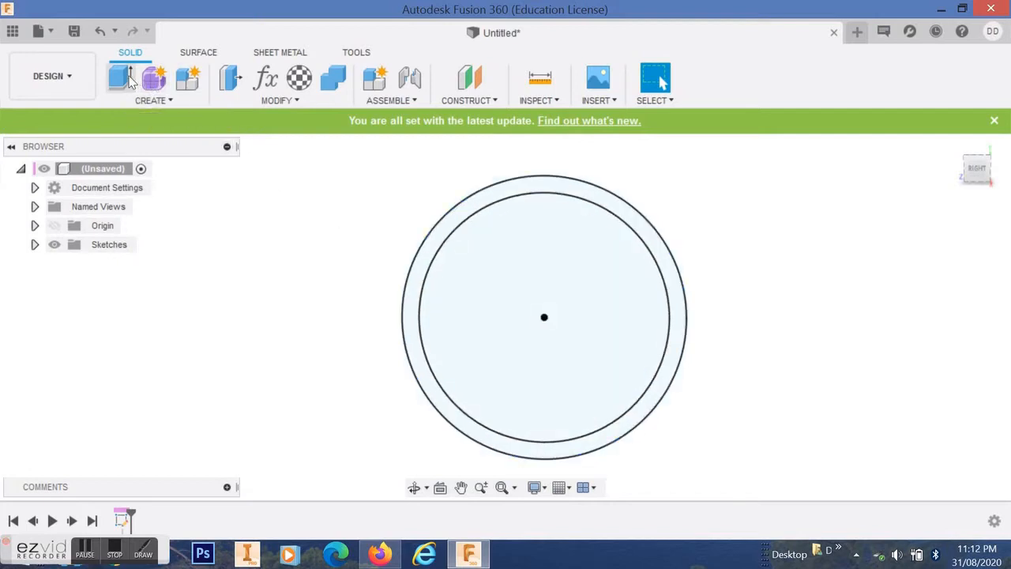
Extrude the ring profile between the two circles symmetrically as a new body, with a distance of 10 mm per side
click(124, 82)
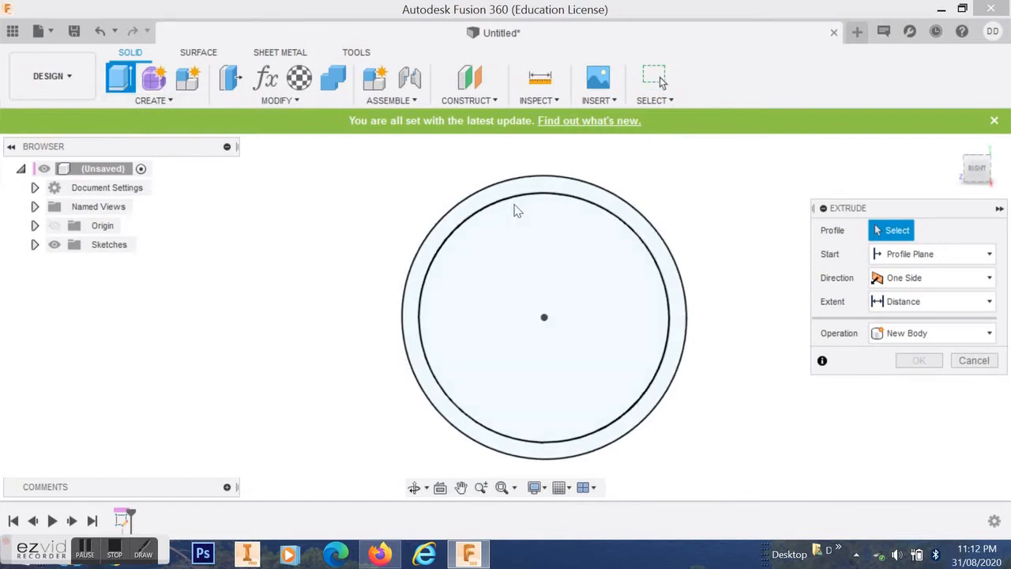
click(488, 201)
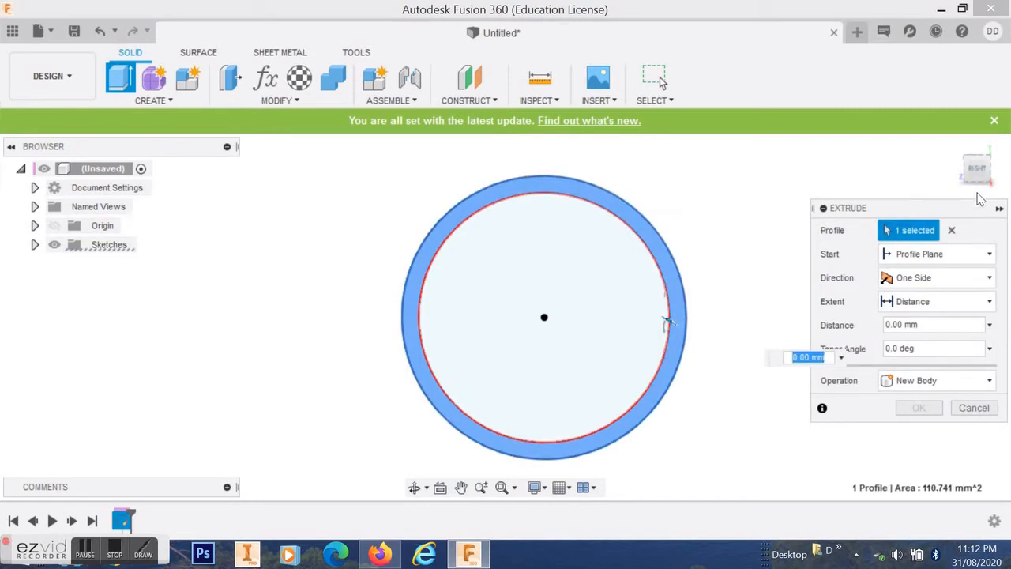
drag(984, 178, 957, 194)
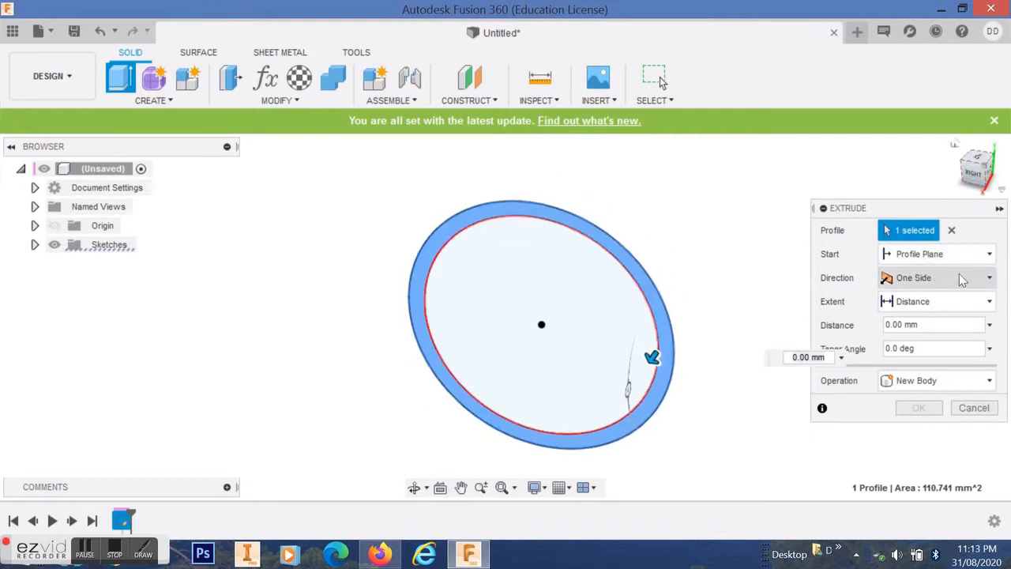
click(987, 280)
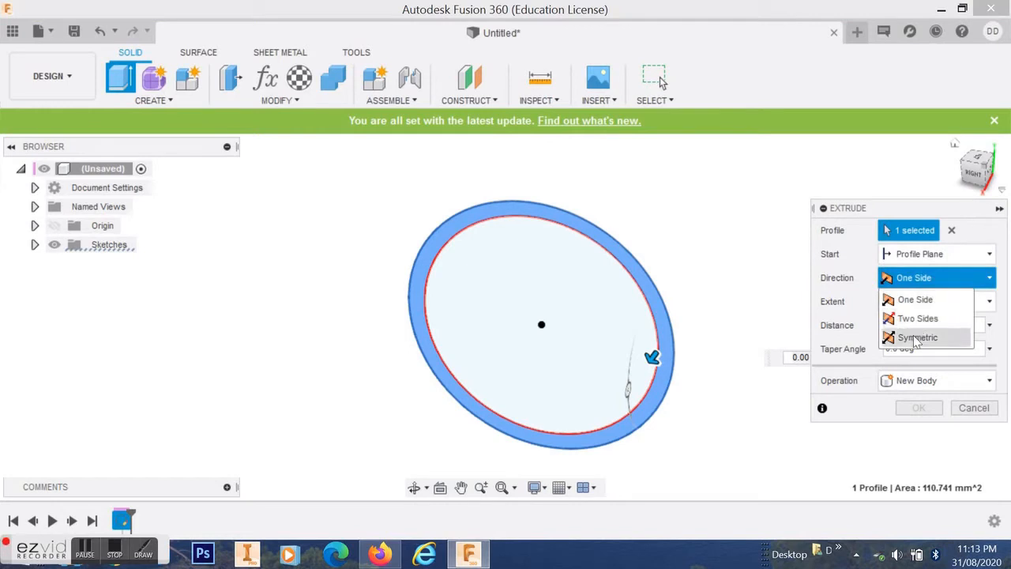
click(917, 339)
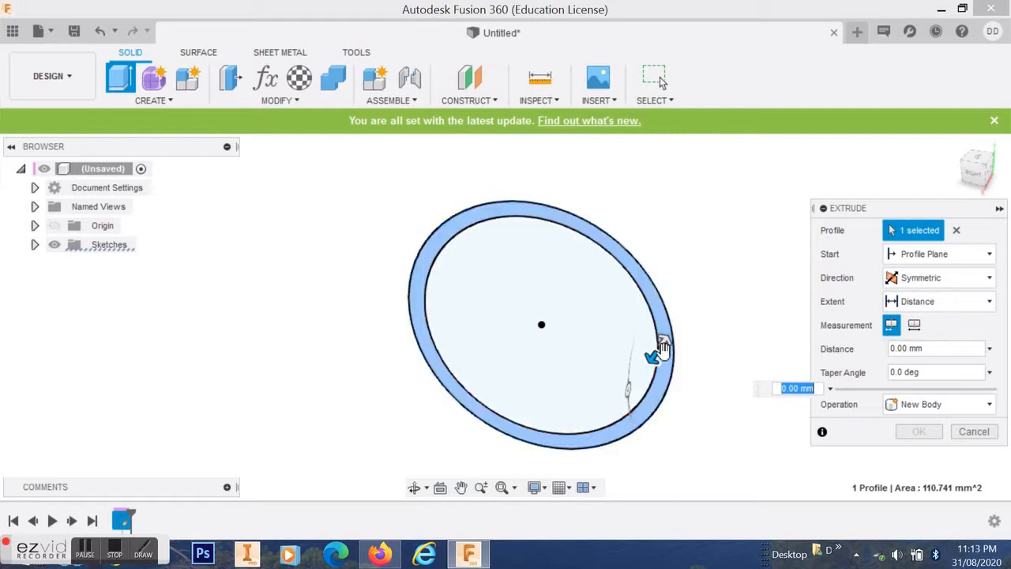
drag(621, 369, 613, 379)
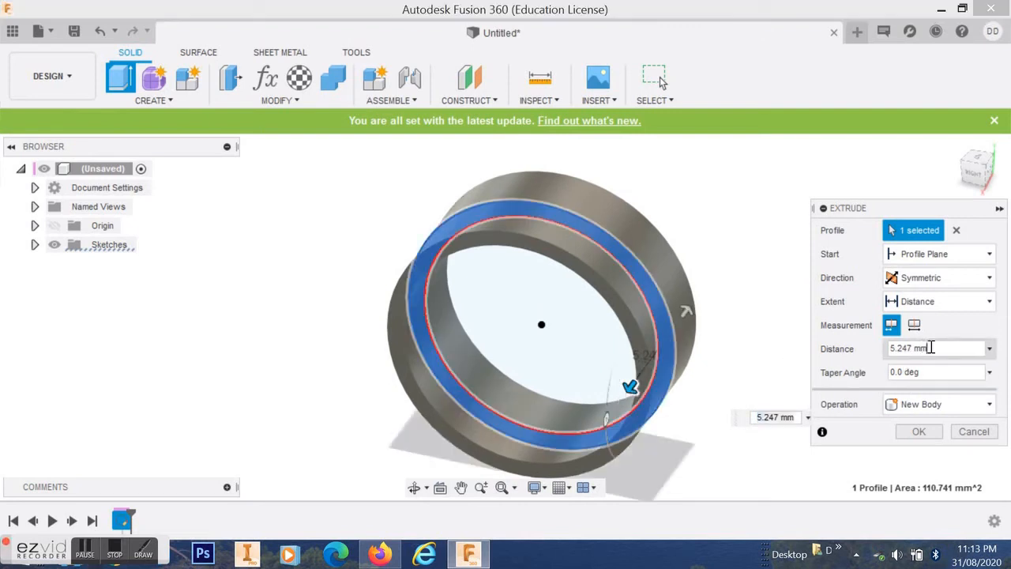
drag(920, 348, 875, 350)
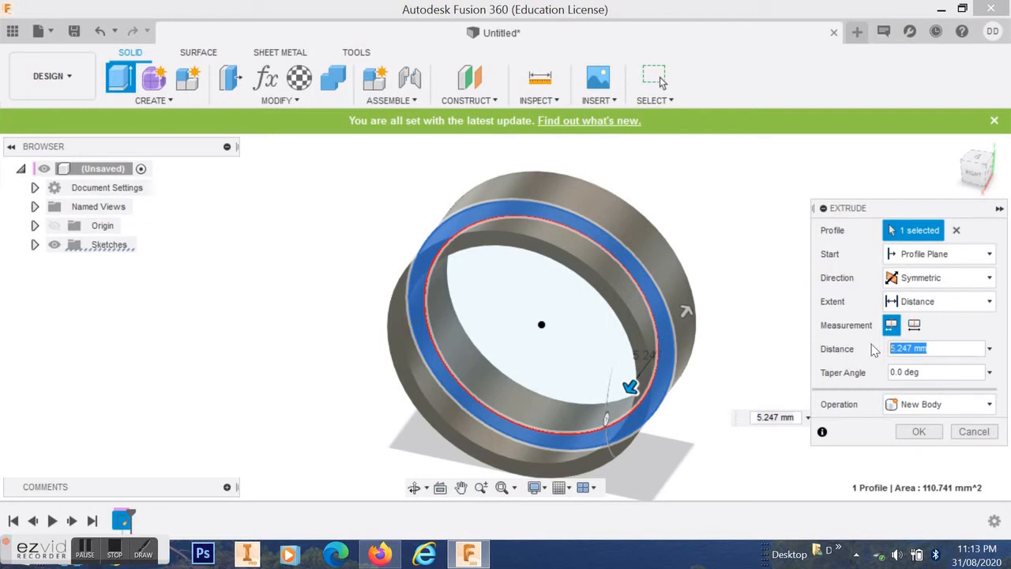
text(10)
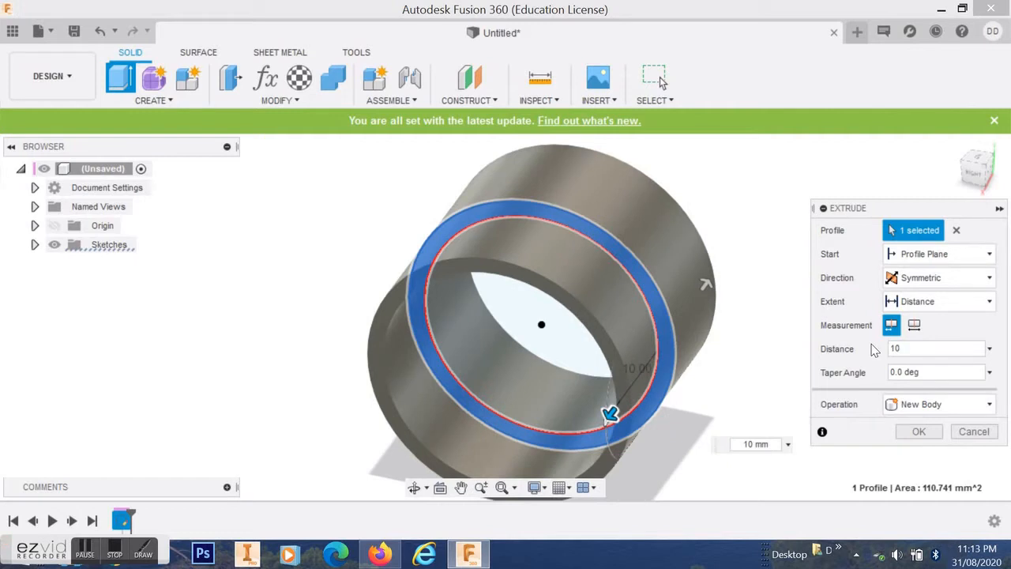
click(918, 435)
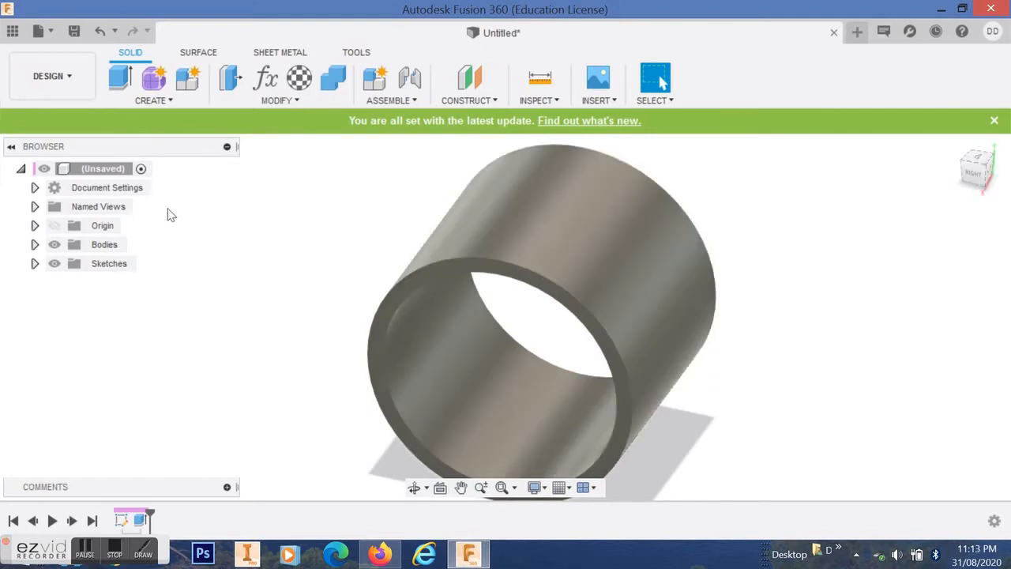
Make the origin planes and axes visible
click(103, 225)
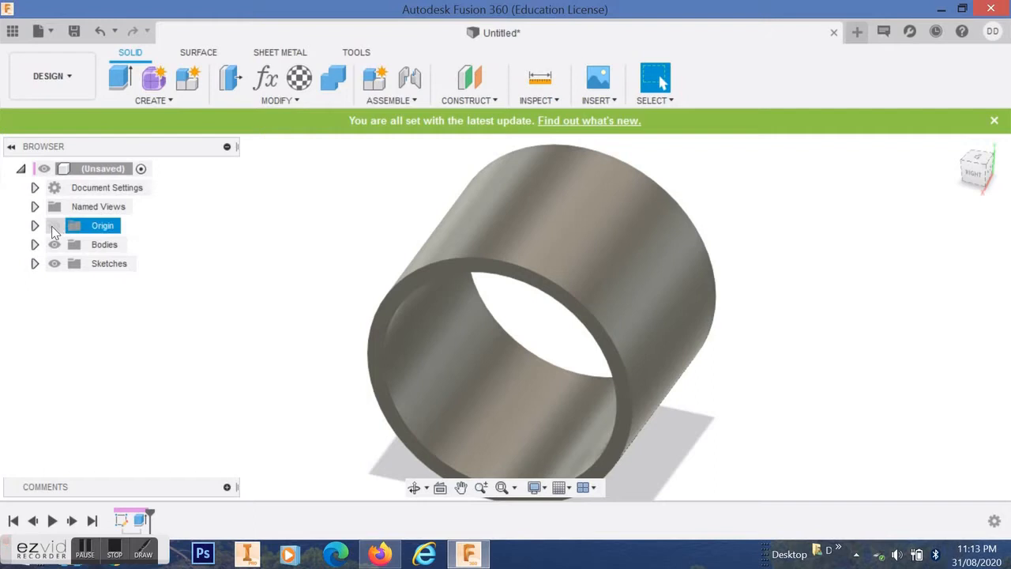
click(53, 226)
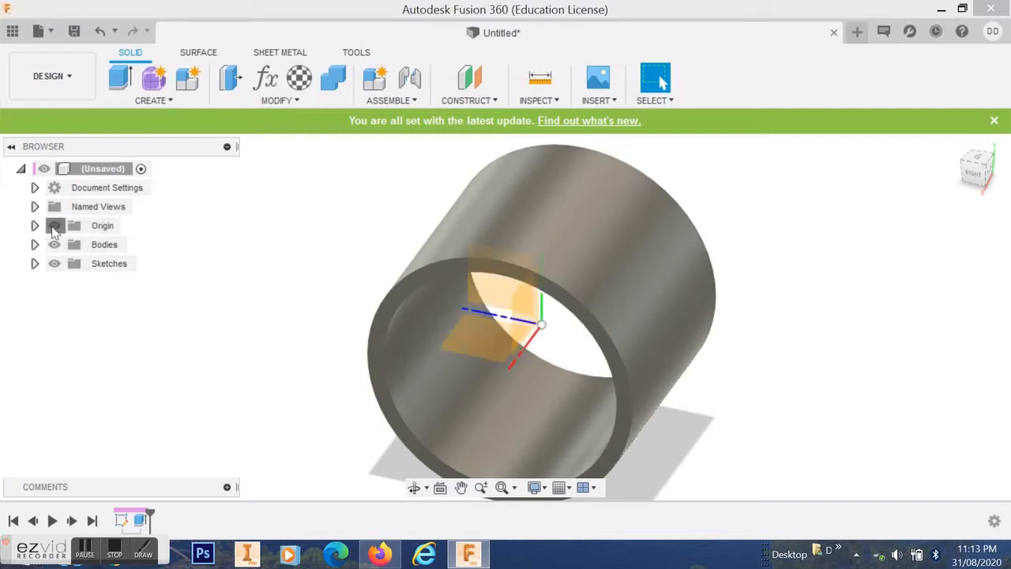
click(53, 227)
click(53, 227)
Create a construction plane offset 14 mm upward from the XZ origin plane, just above the ring
click(978, 174)
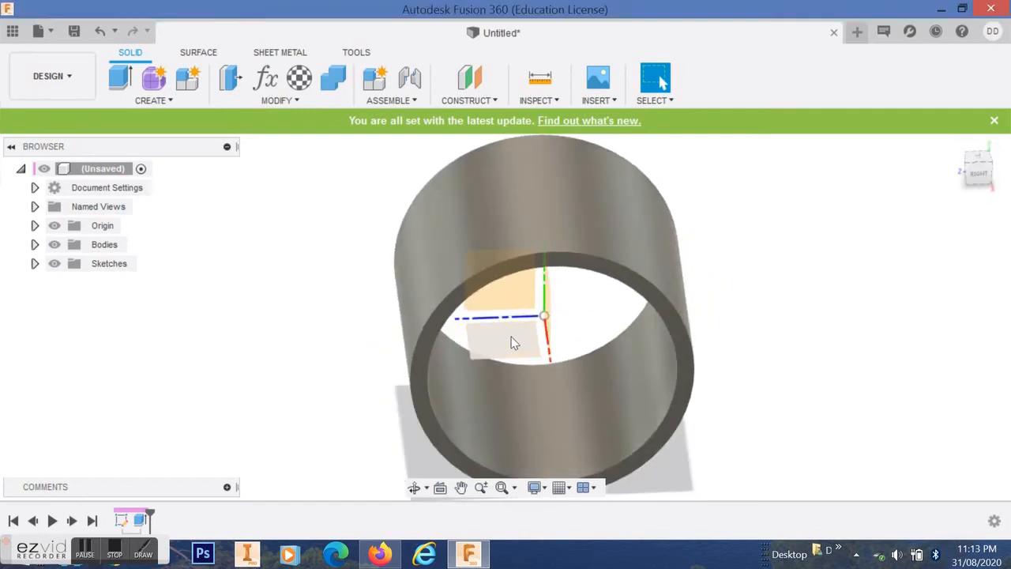
click(511, 339)
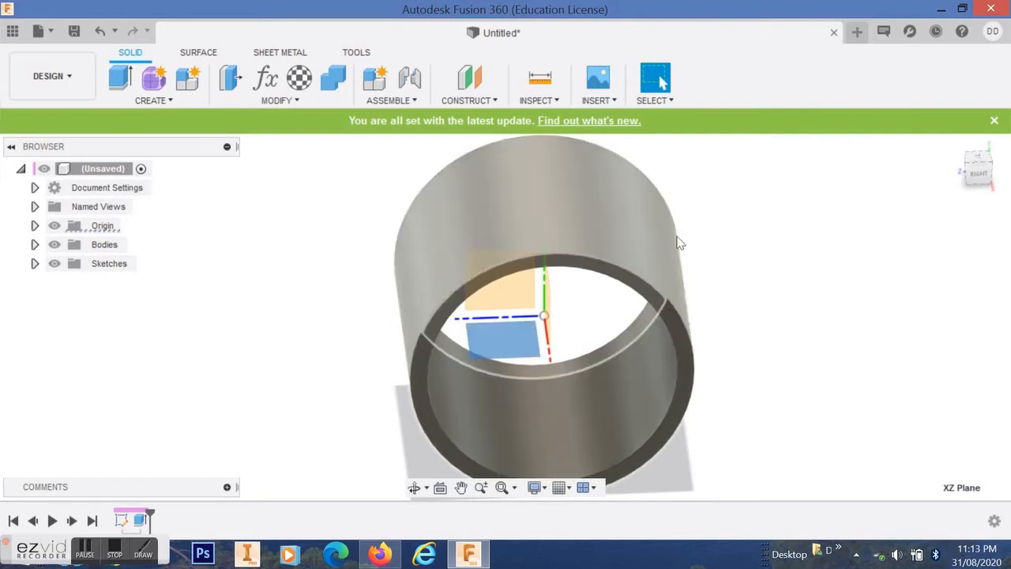
click(491, 100)
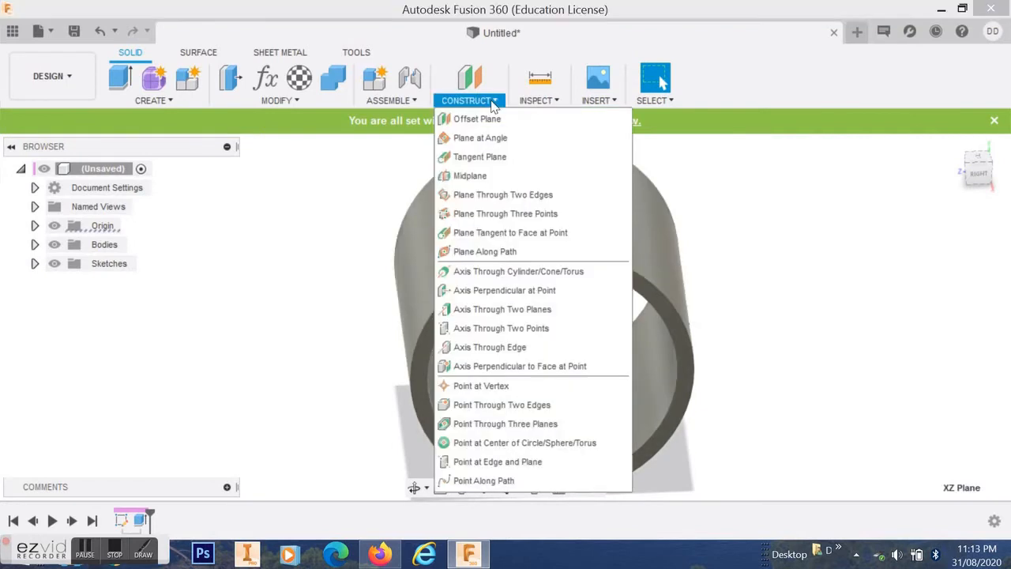
click(478, 119)
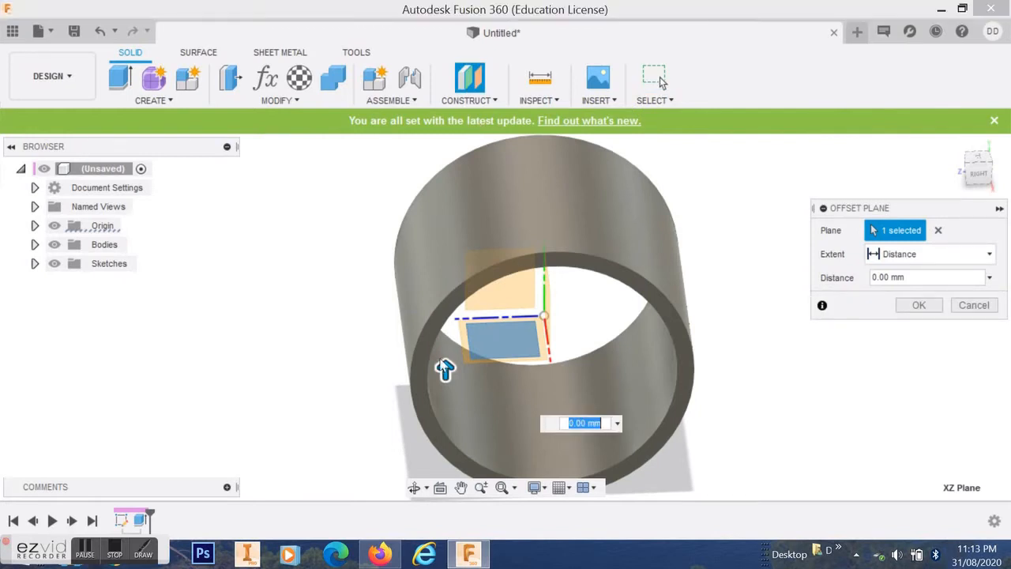
drag(452, 350, 485, 201)
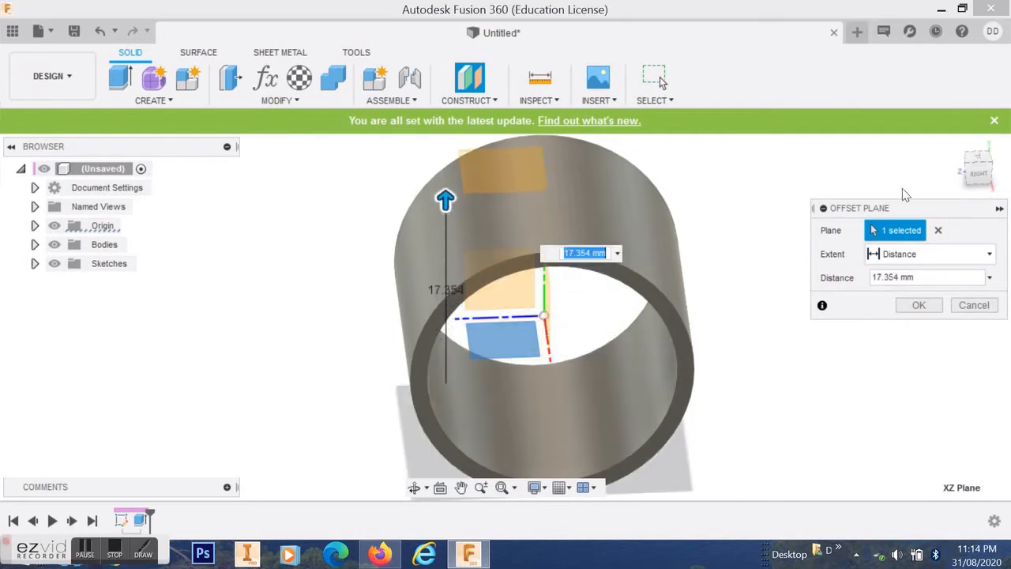
click(981, 180)
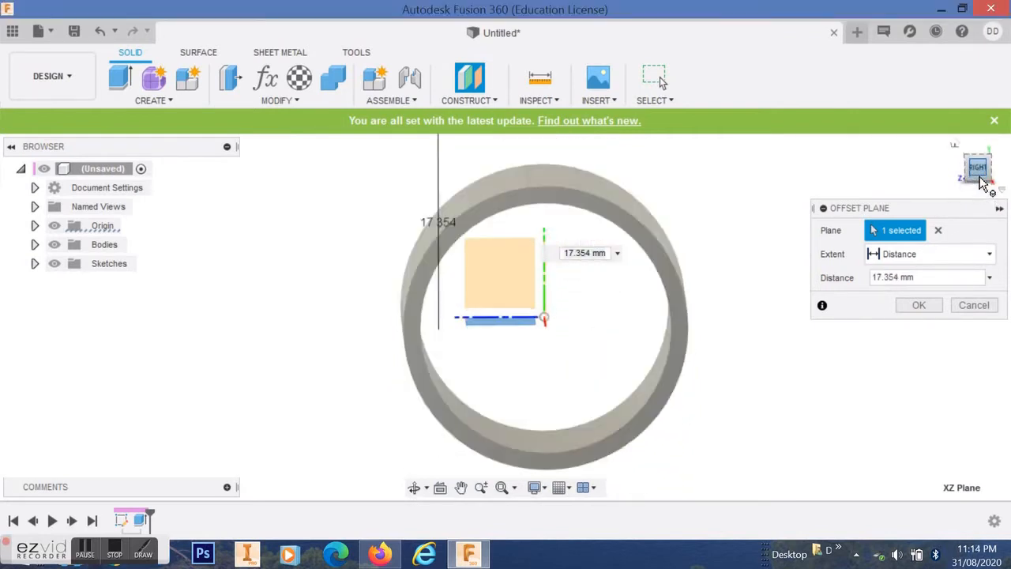
scroll(674, 309, down, 2)
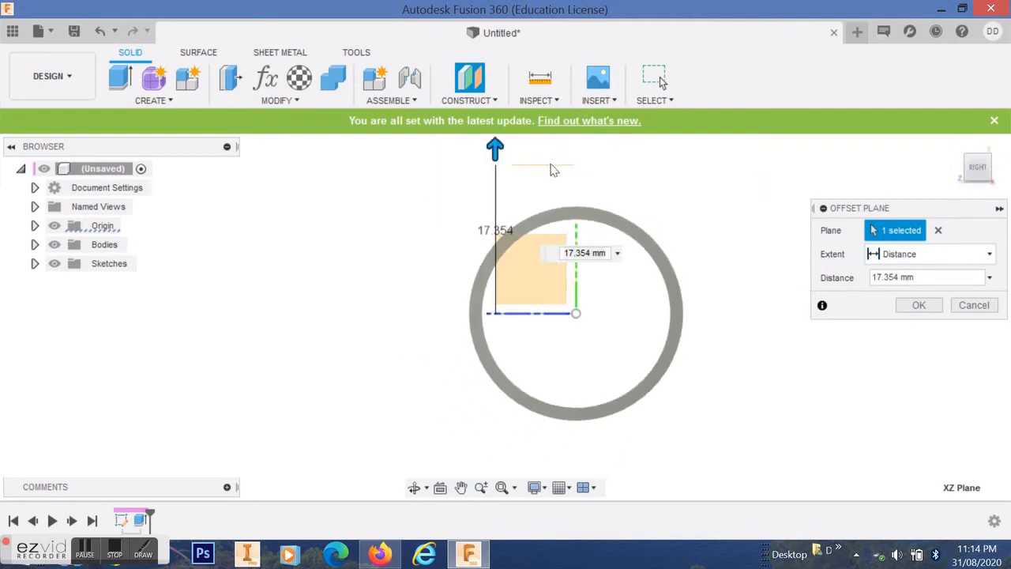
drag(497, 152, 494, 178)
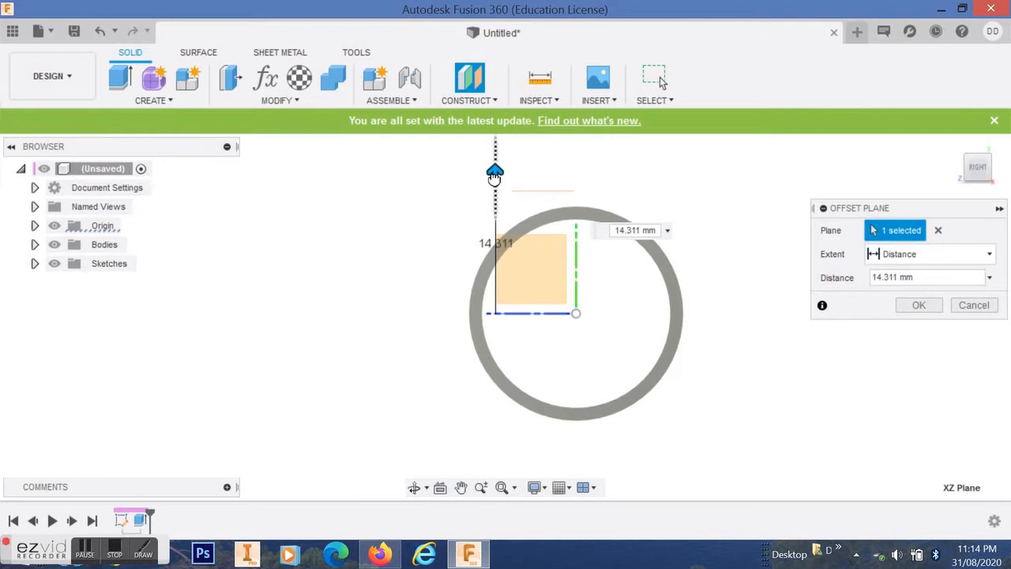
drag(493, 178, 494, 175)
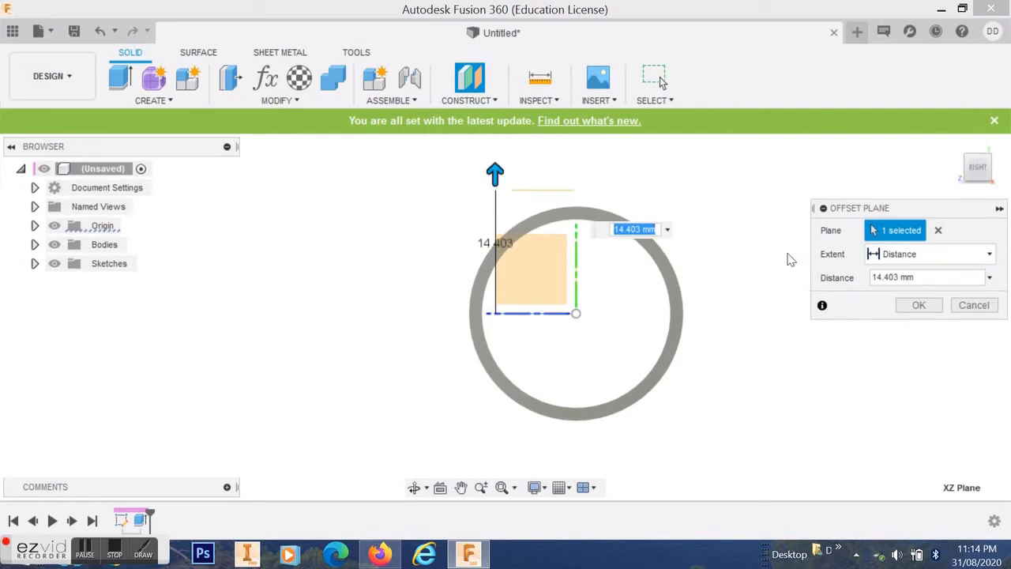
text(1)
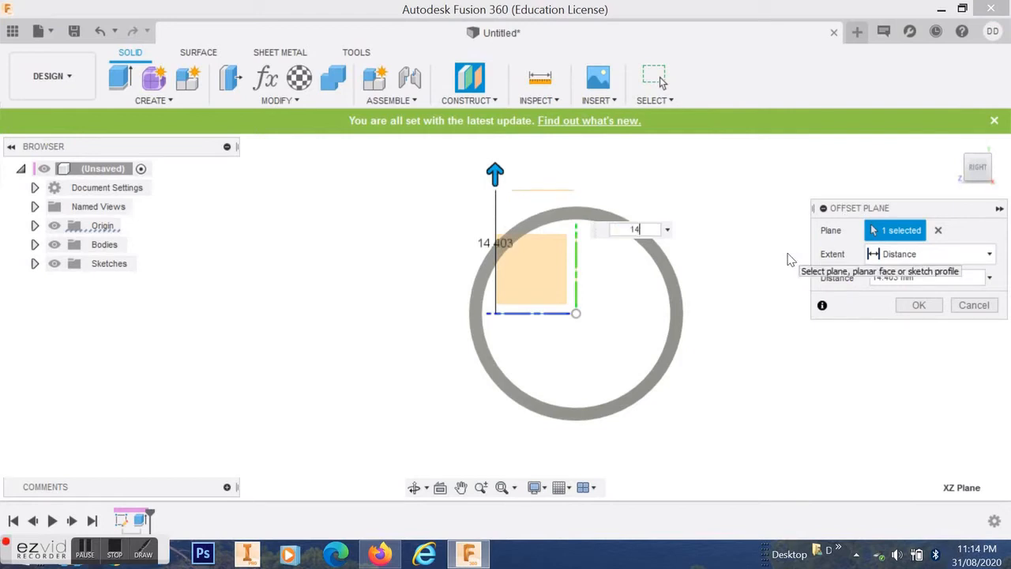
text(4)
key(Return)
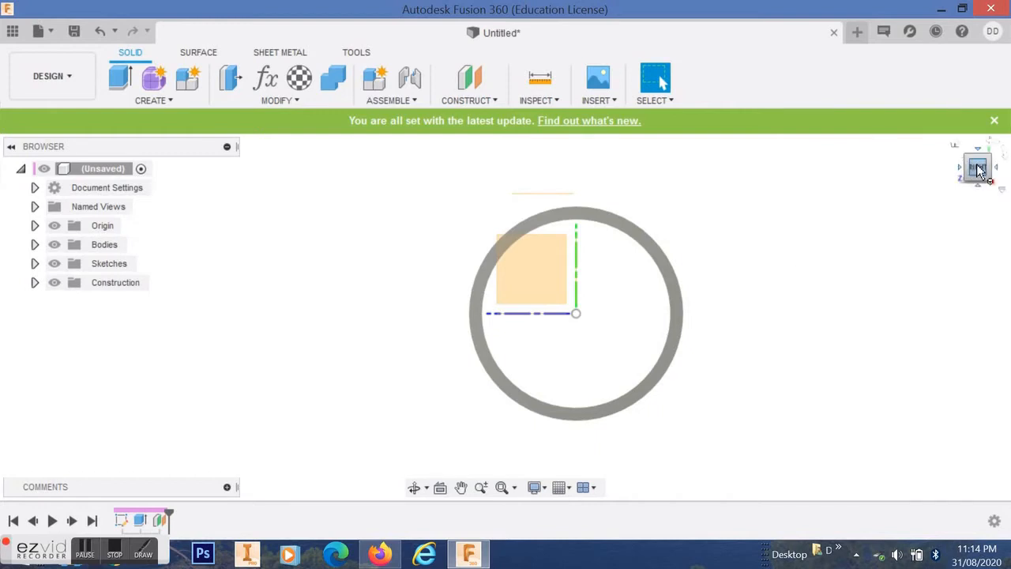
On the offset plane, sketch an ellipse centred on the origin, about 25 mm across the ring and 19.6 mm along its axis, and finish the sketch
drag(975, 165, 836, 206)
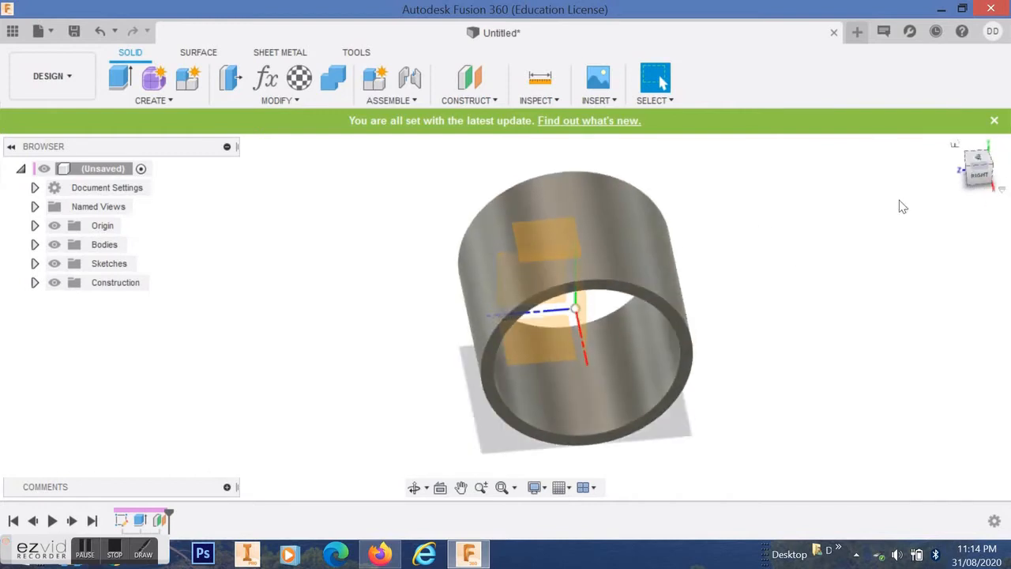
click(554, 241)
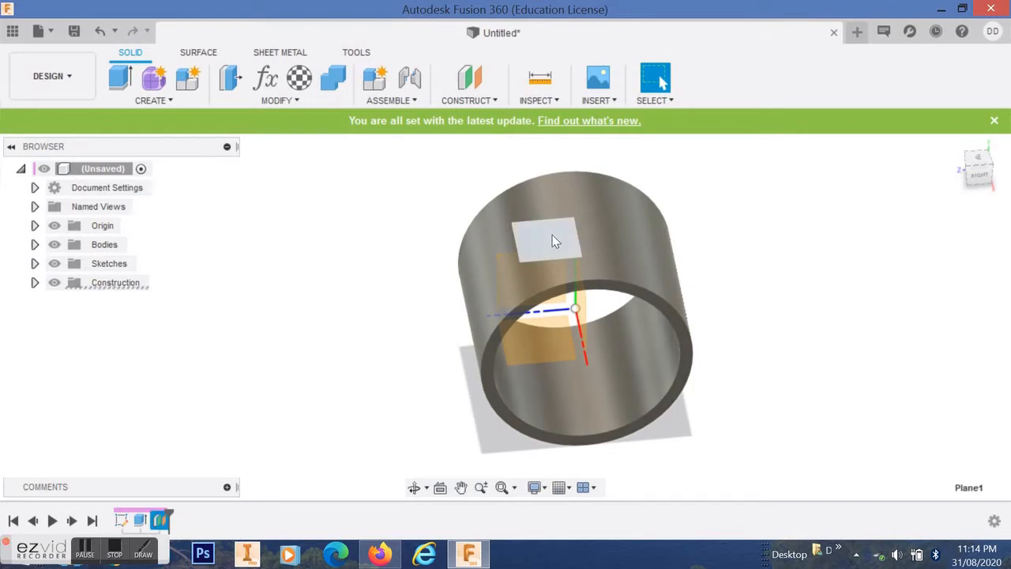
right_click(554, 241)
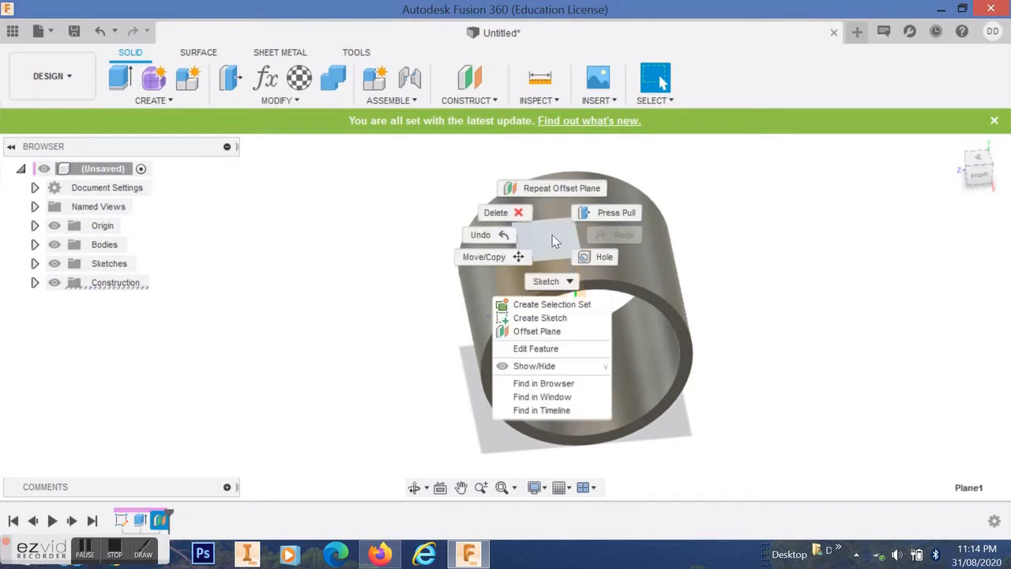
click(541, 317)
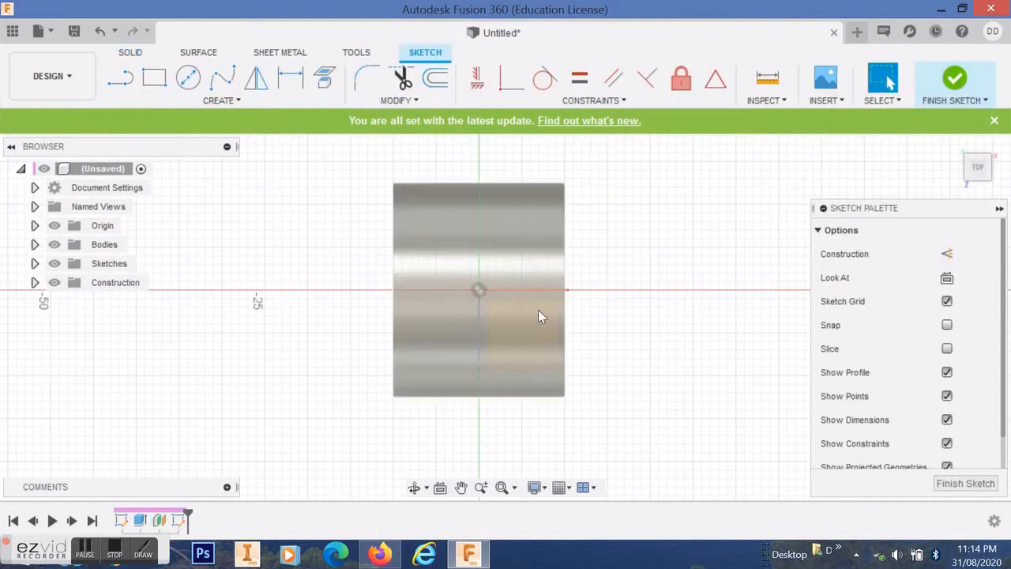
click(233, 103)
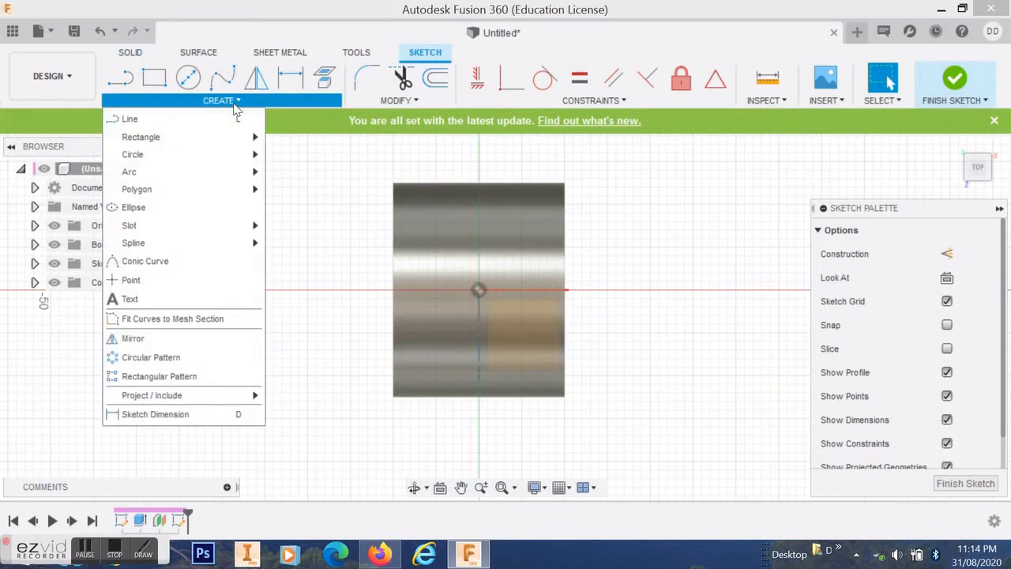
click(164, 207)
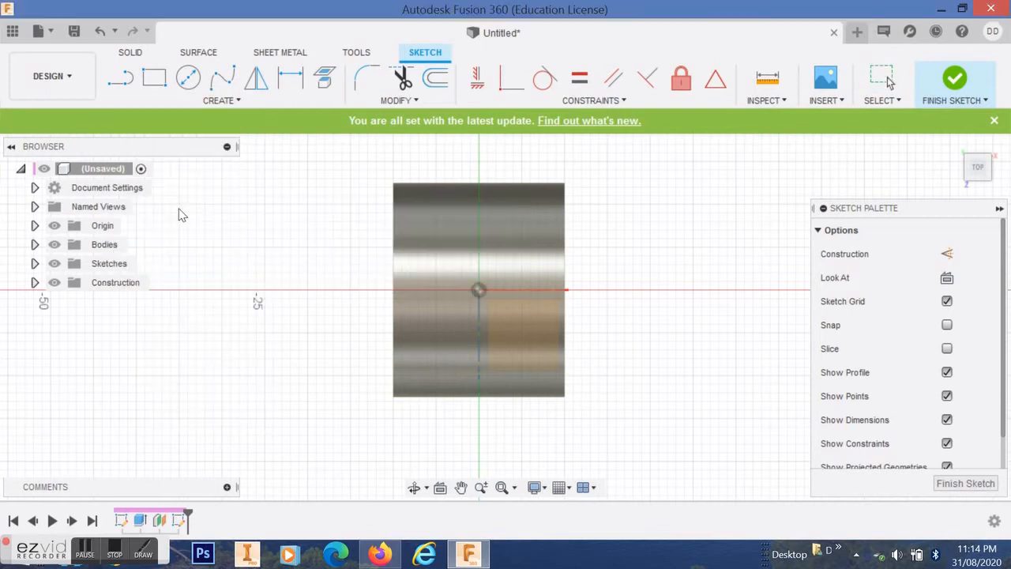
click(479, 293)
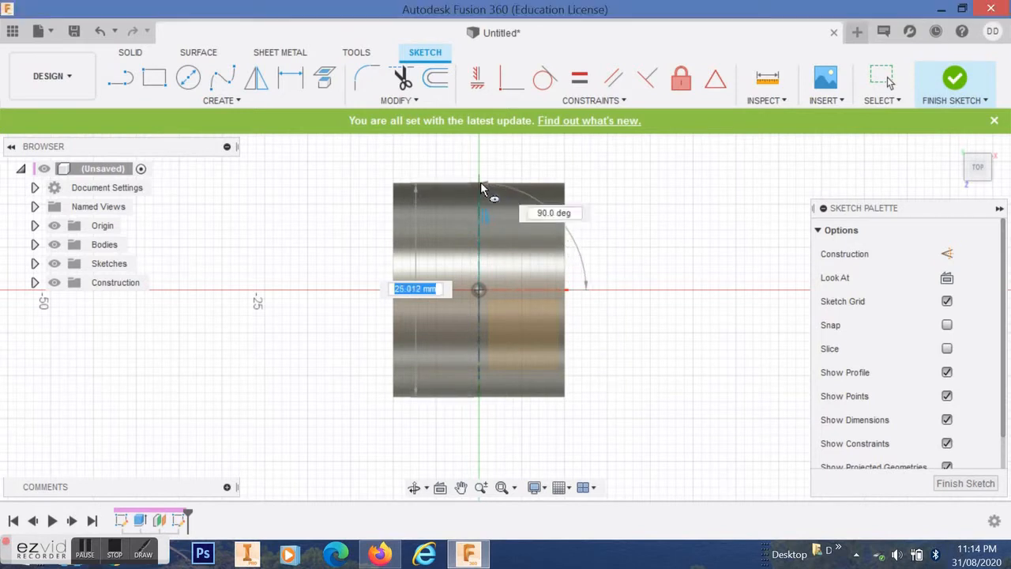
click(480, 183)
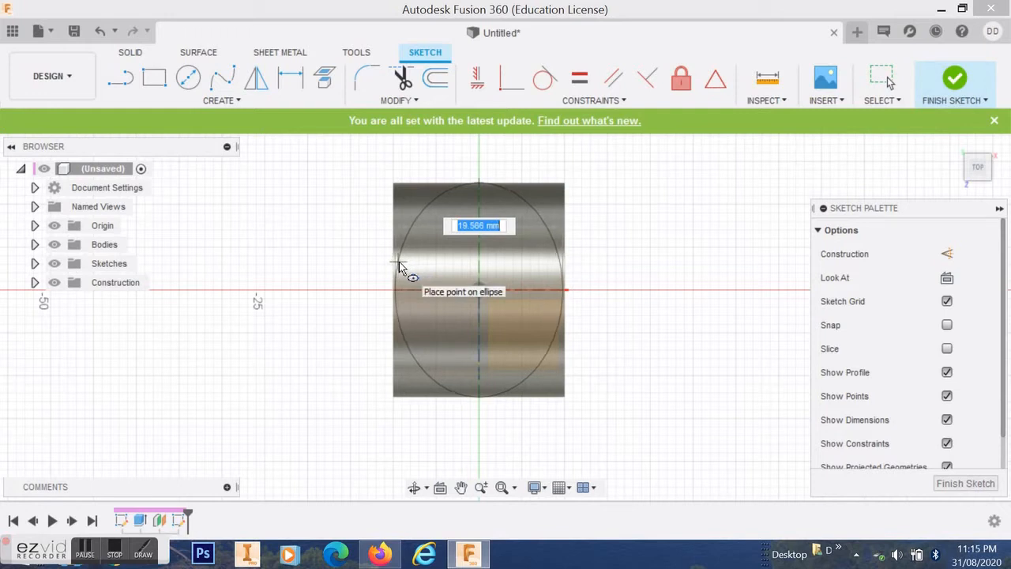
click(399, 267)
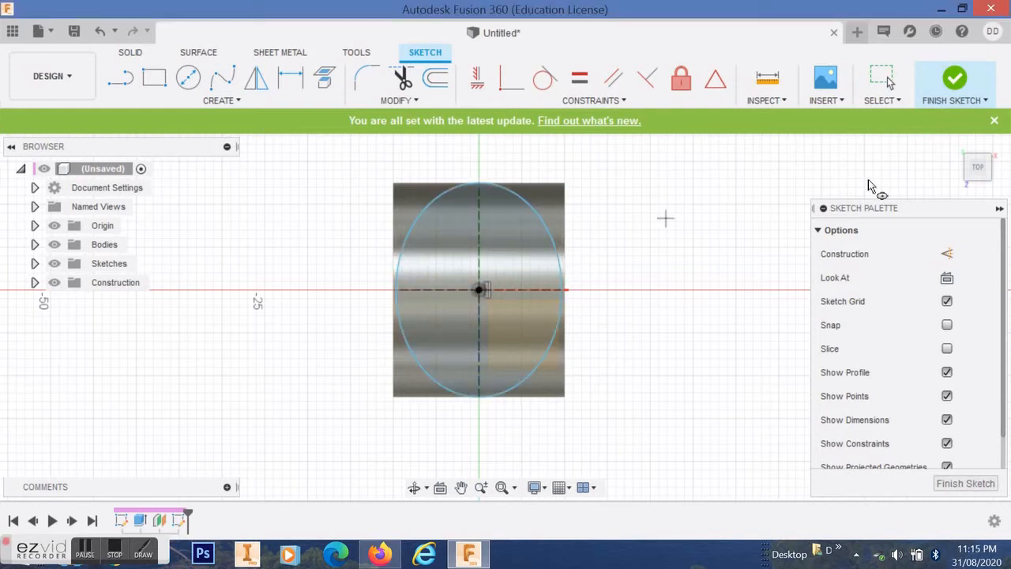
mouse_move(975, 163)
mouse_down()
mouse_move(957, 141)
mouse_move(994, 198)
mouse_move(978, 178)
mouse_move(976, 190)
mouse_move(952, 197)
mouse_move(979, 207)
mouse_move(980, 175)
mouse_up()
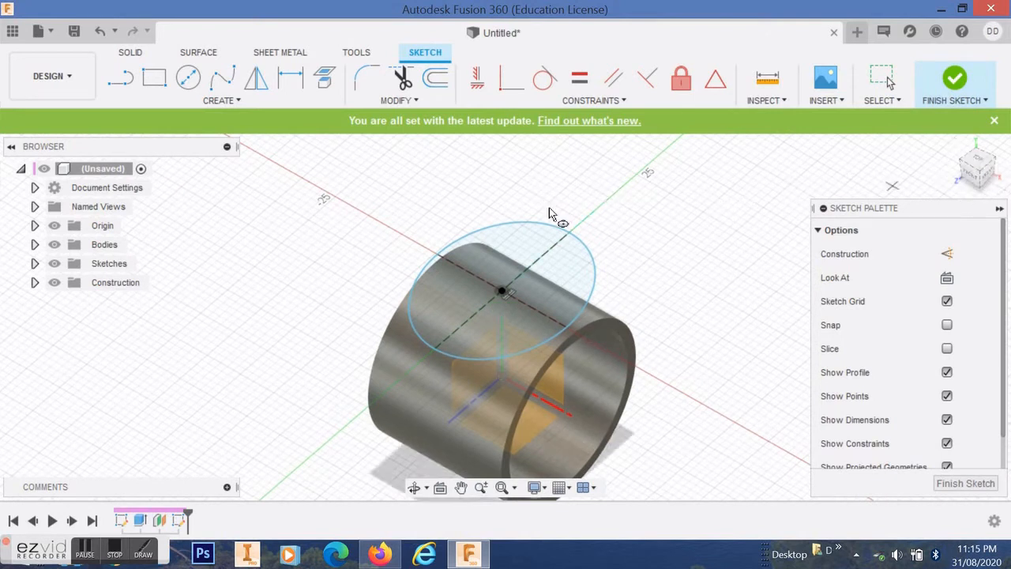
click(948, 79)
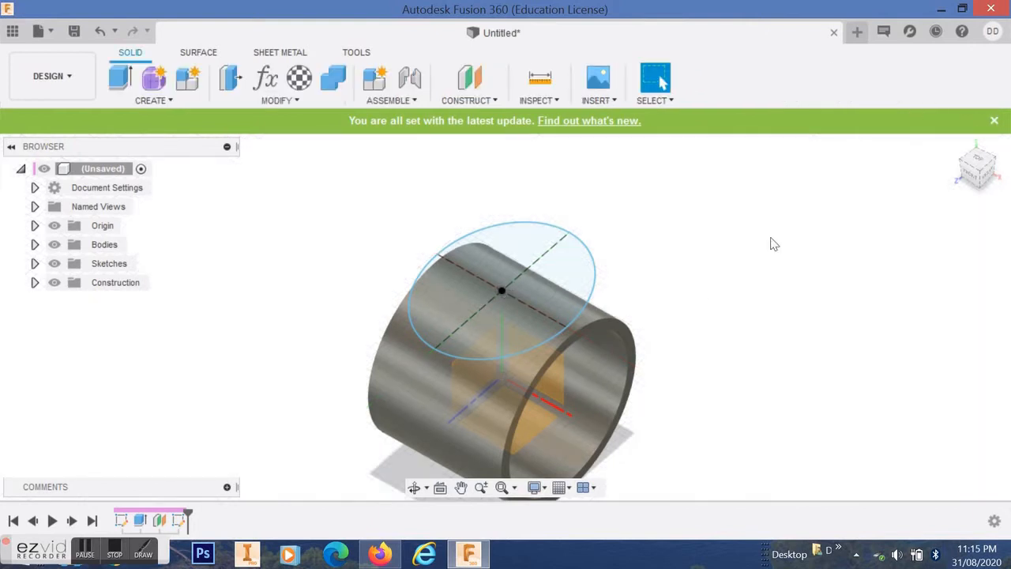
Start a sketch on the XZ origin plane and turn on Slice to section the ring, viewed from the top
right_click(542, 423)
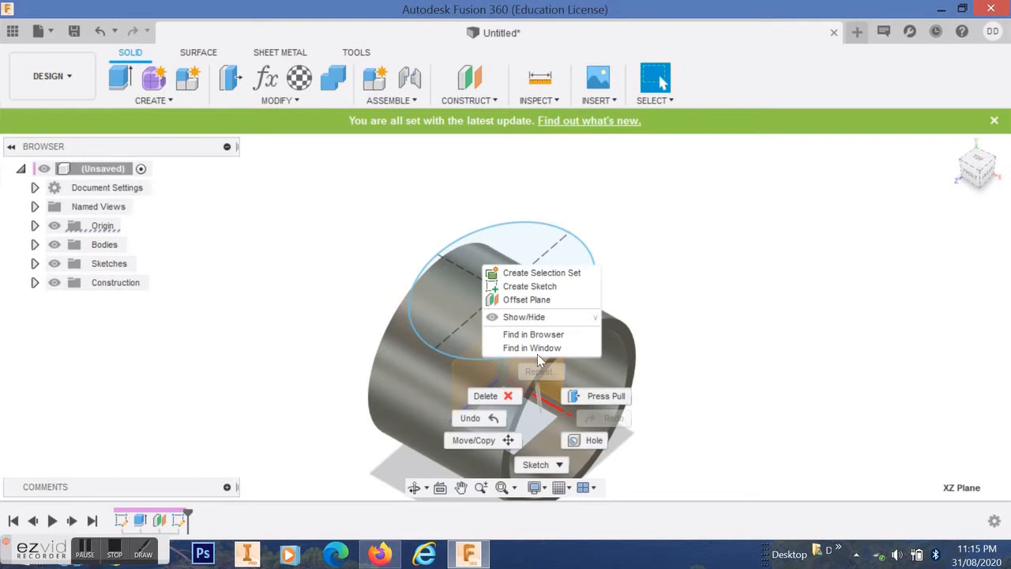
click(535, 288)
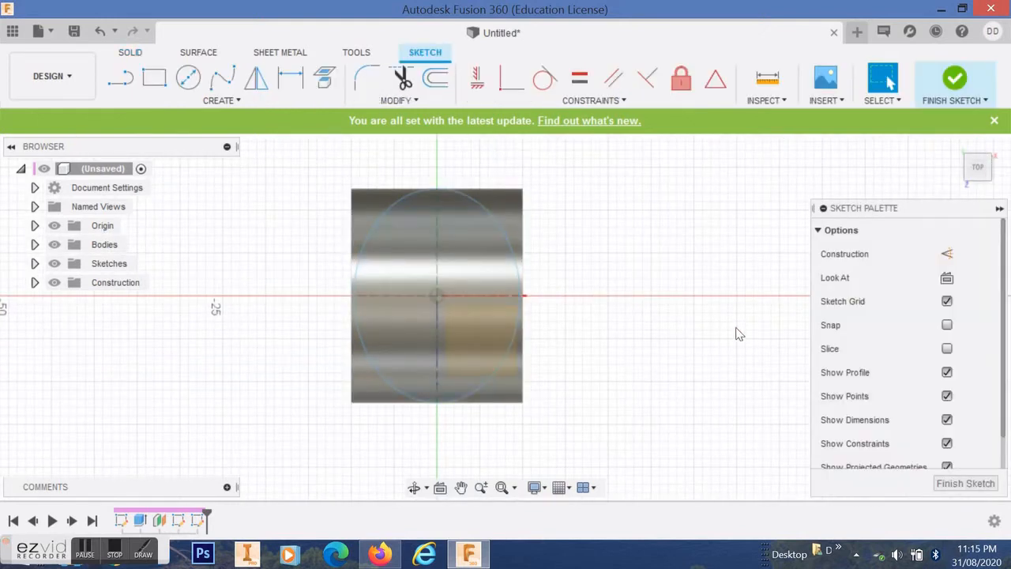
click(948, 348)
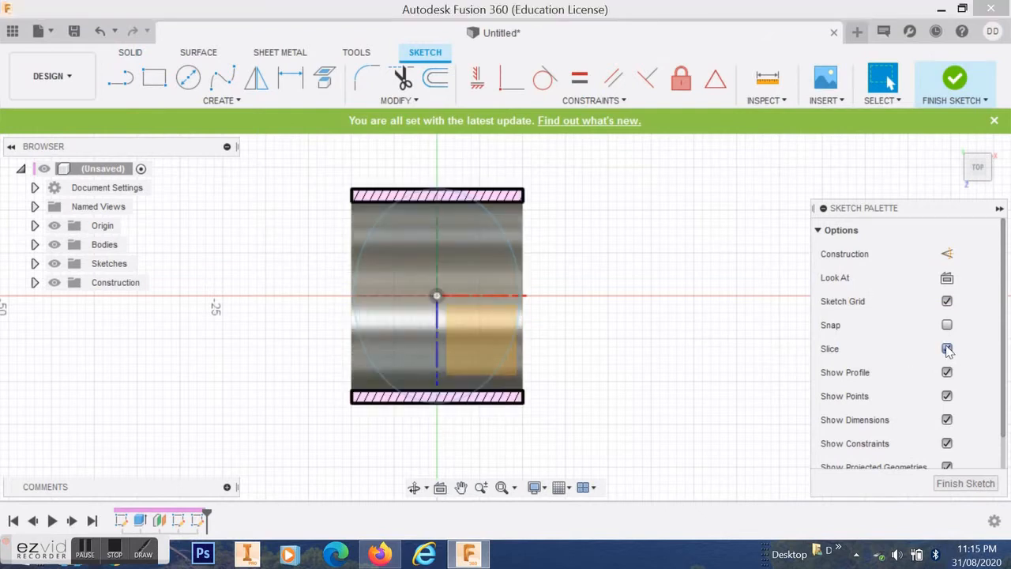
click(978, 177)
mouse_move(978, 169)
mouse_down()
mouse_move(973, 144)
mouse_move(953, 138)
mouse_move(980, 173)
mouse_up()
click(975, 168)
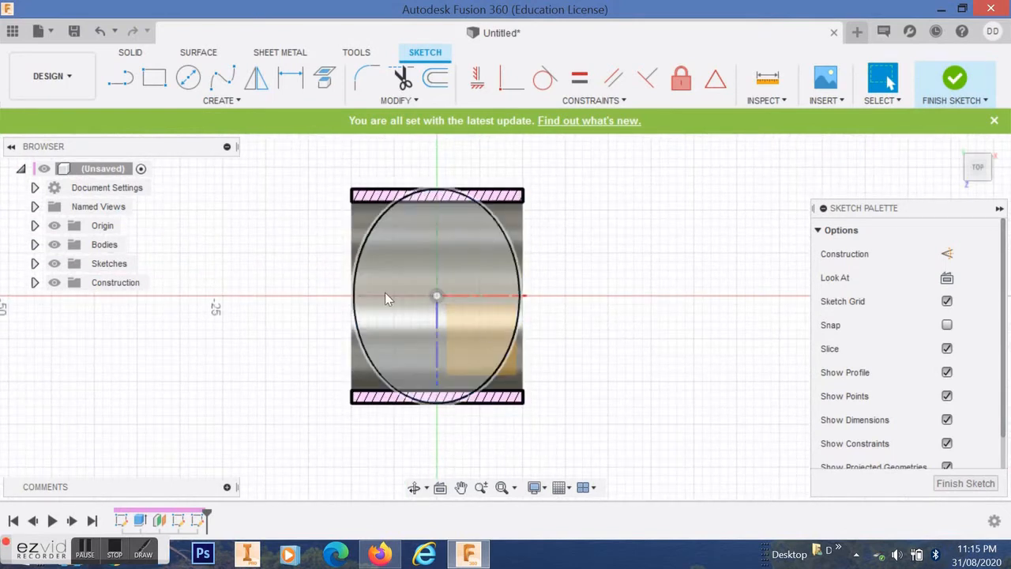
Draw a center rectangle from the origin, about 19.6 mm by 24 mm, reaching into the sliced ring walls, and finish the sketch
click(235, 101)
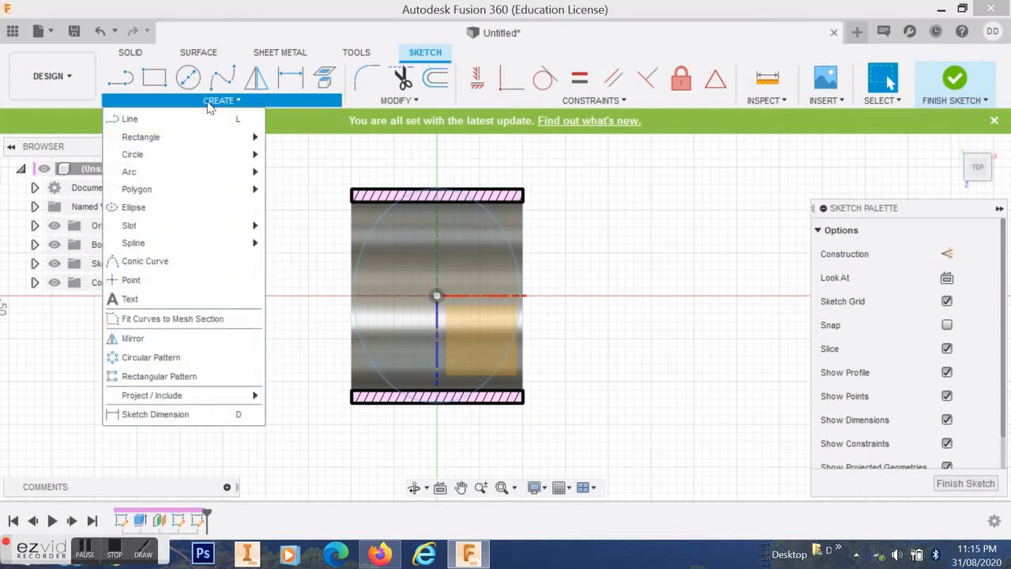
mouse_move(154, 142)
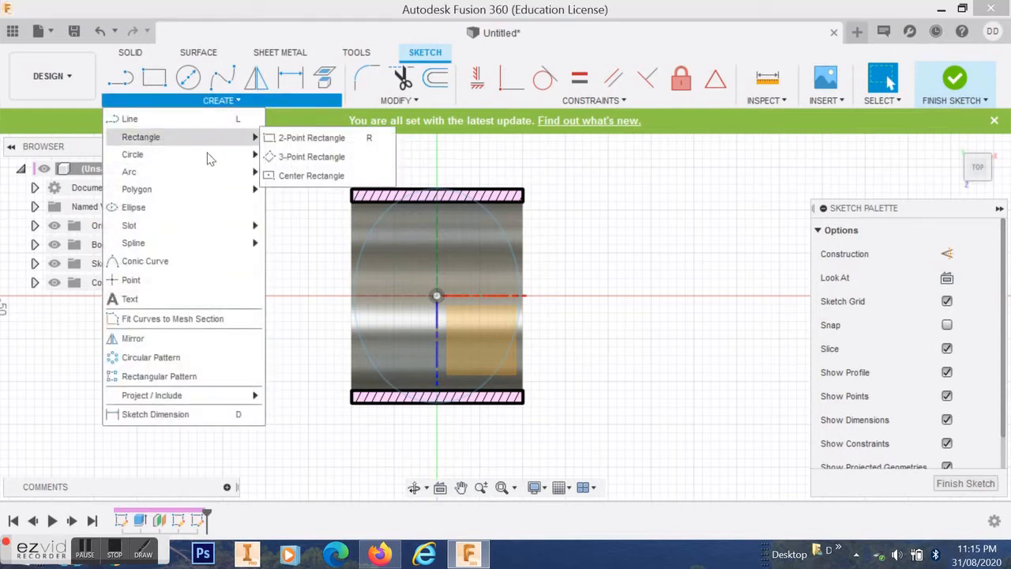
click(308, 177)
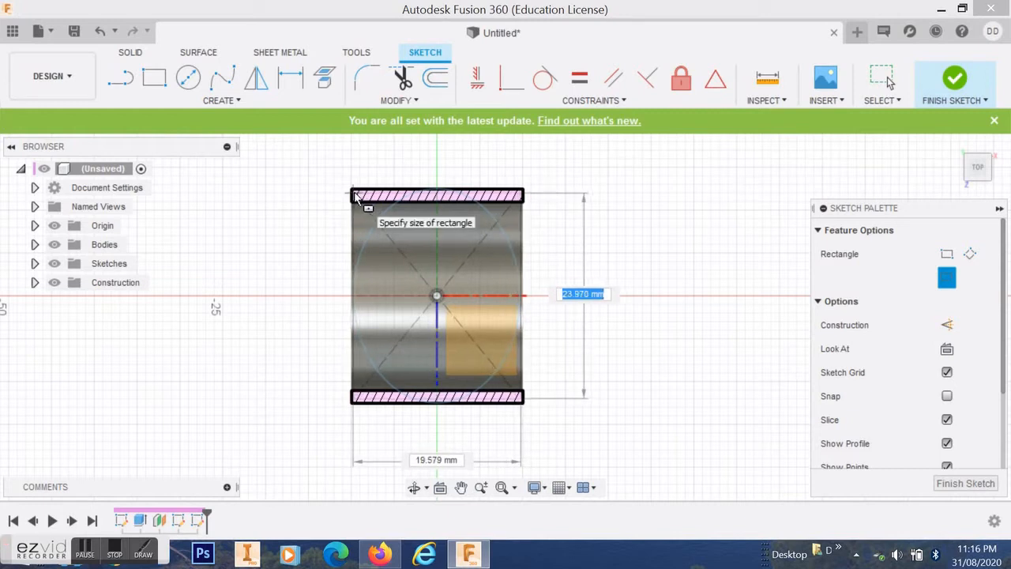
click(357, 196)
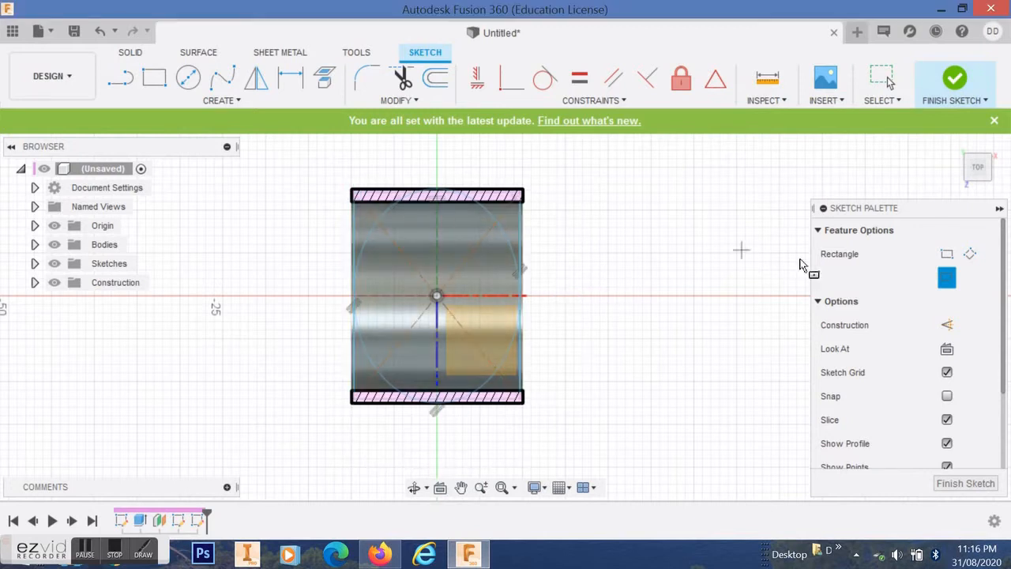
drag(978, 164, 972, 155)
click(972, 154)
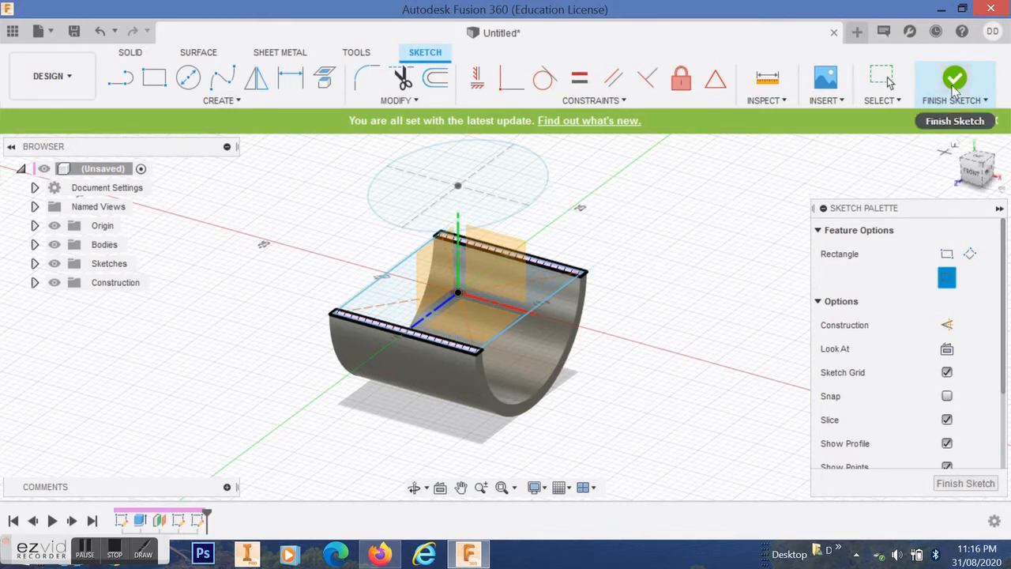
click(953, 85)
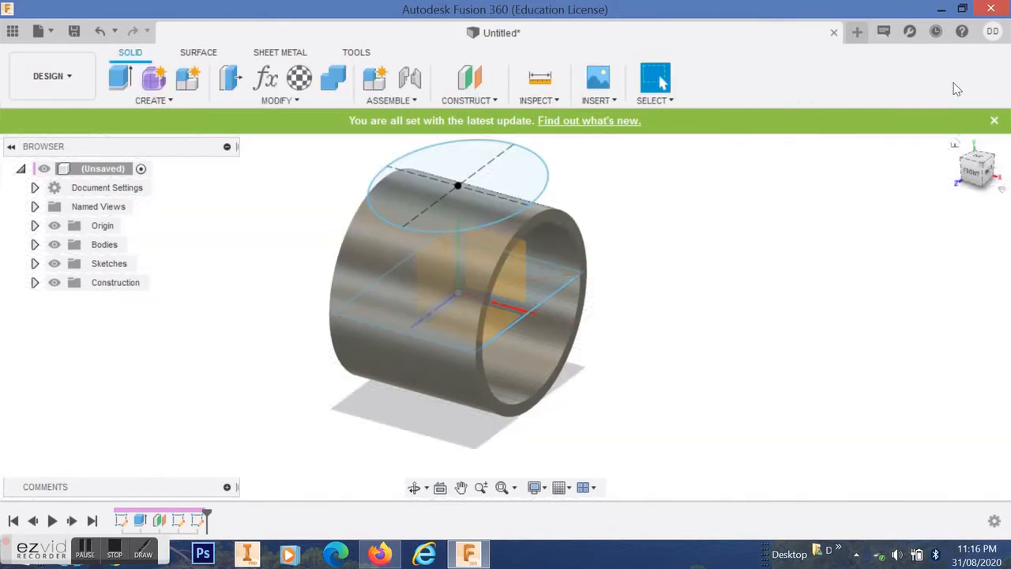
Loft between the ellipse above the ring and the rectangle on the ring's middle plane
click(475, 210)
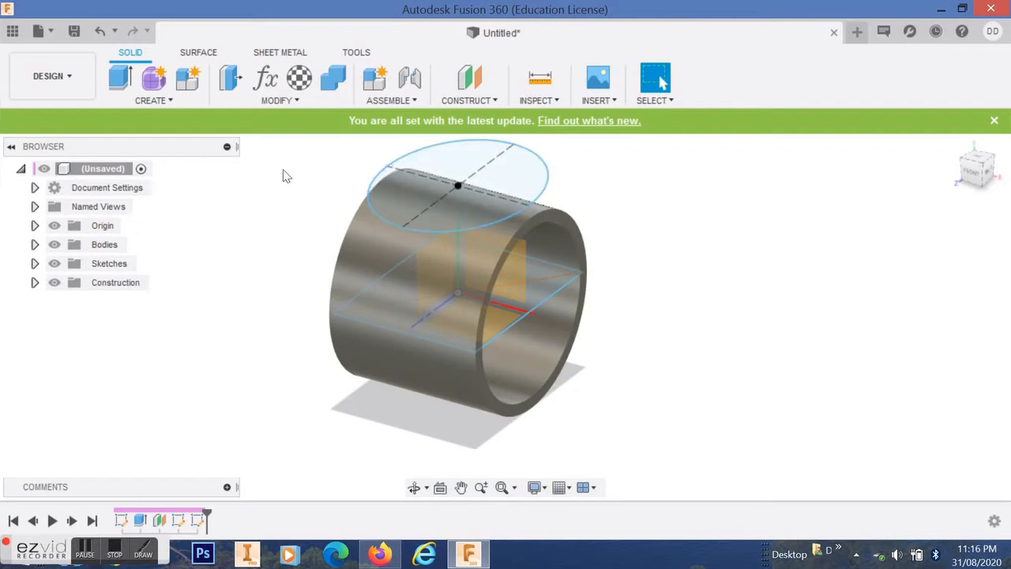
click(174, 100)
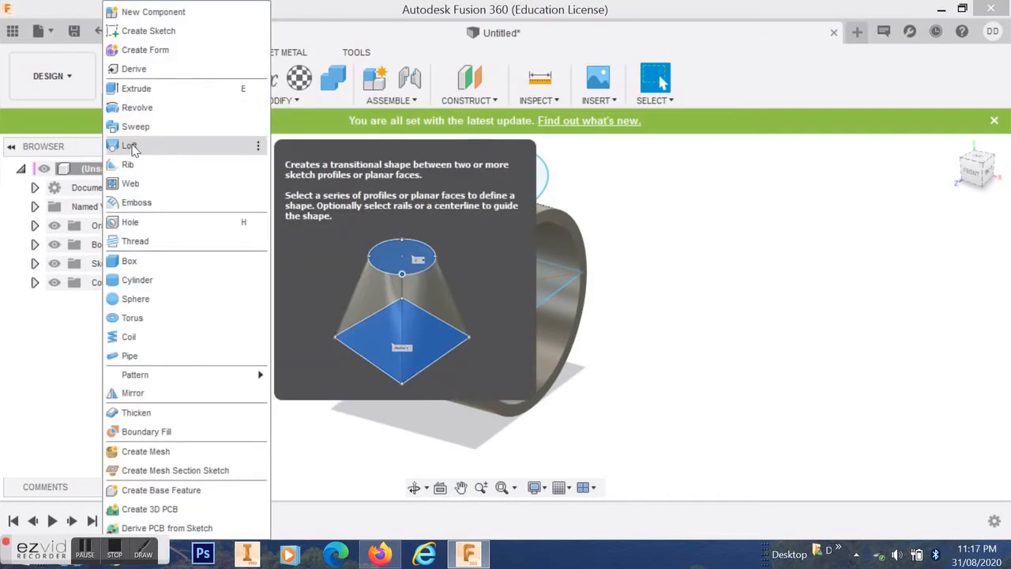
click(130, 146)
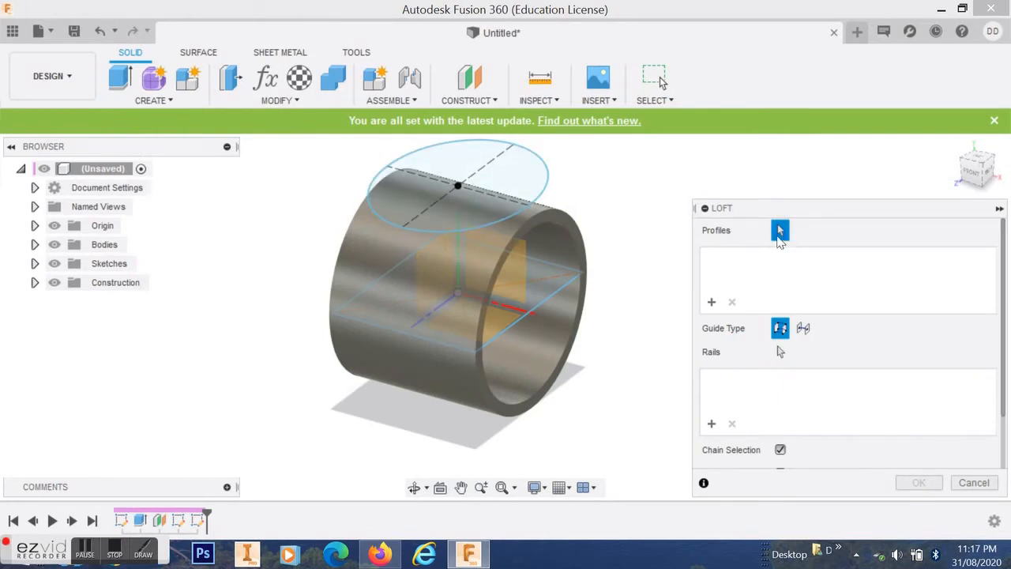
click(523, 183)
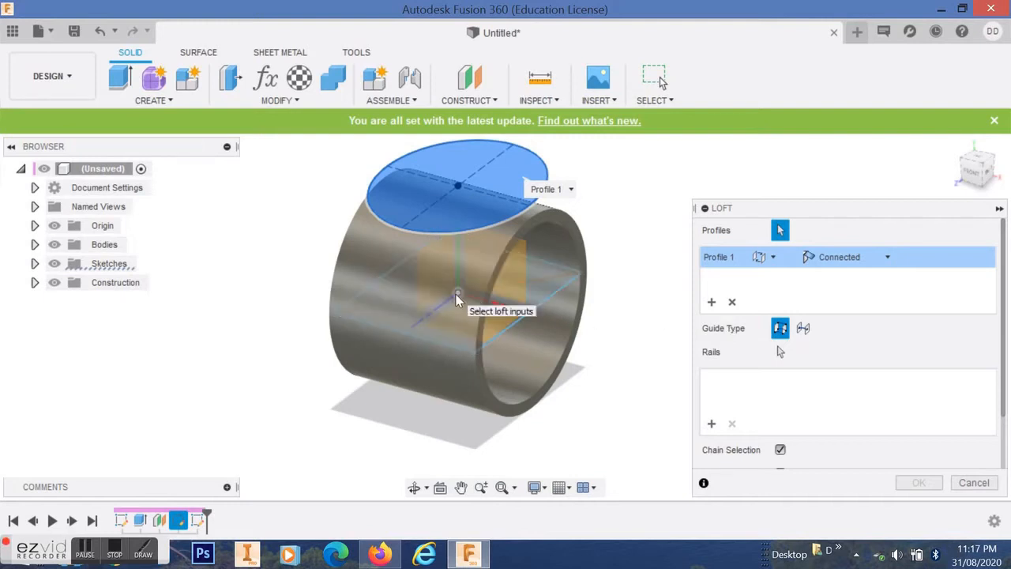
click(533, 315)
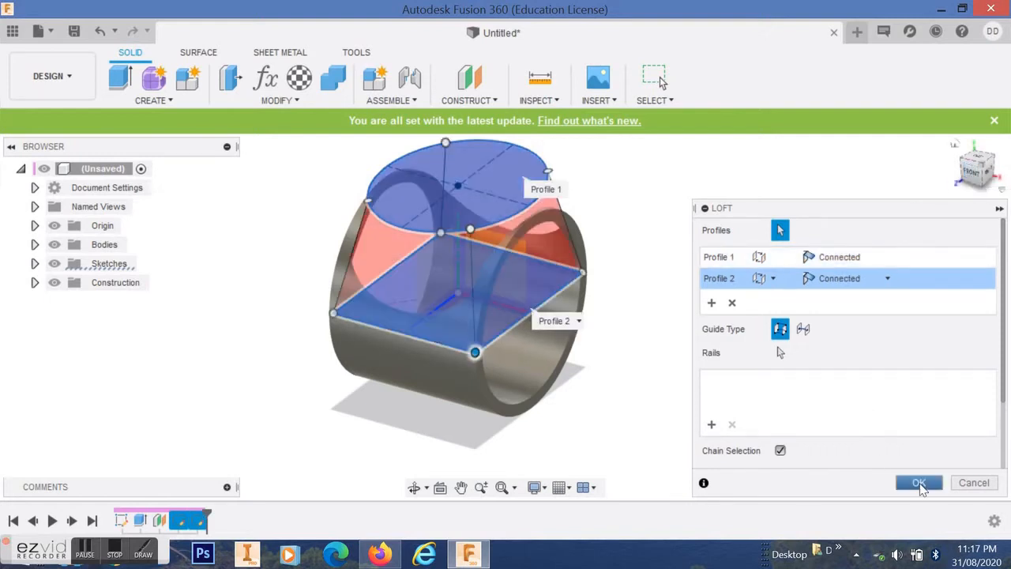
click(919, 484)
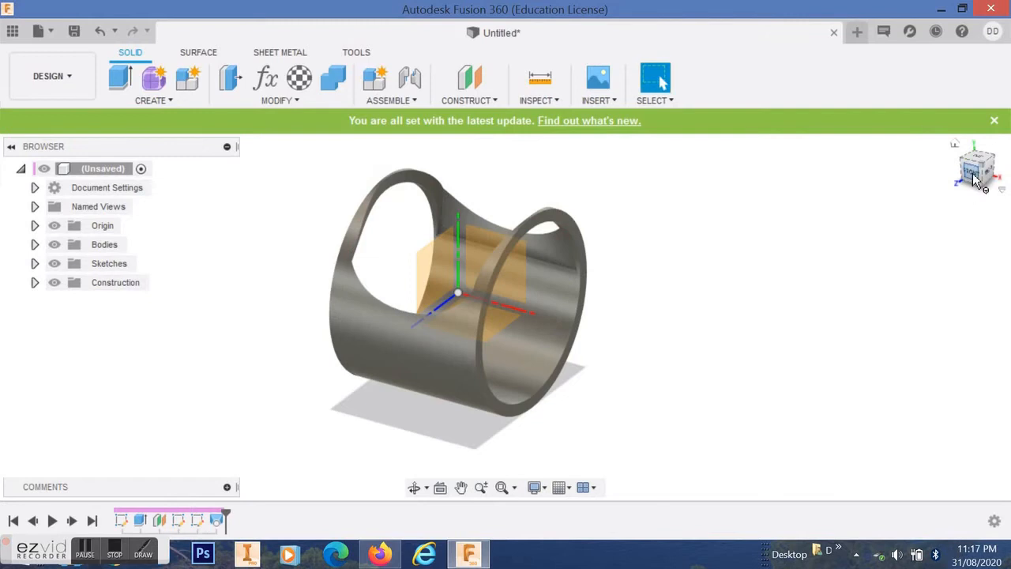
drag(976, 180, 985, 161)
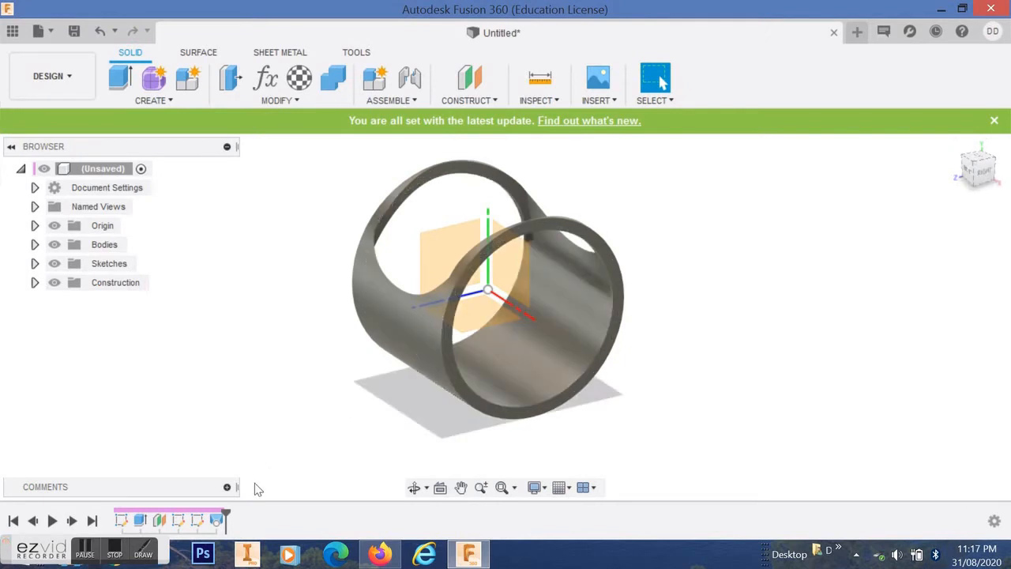
Edit the loft feature to change its operation to New Body
right_click(217, 522)
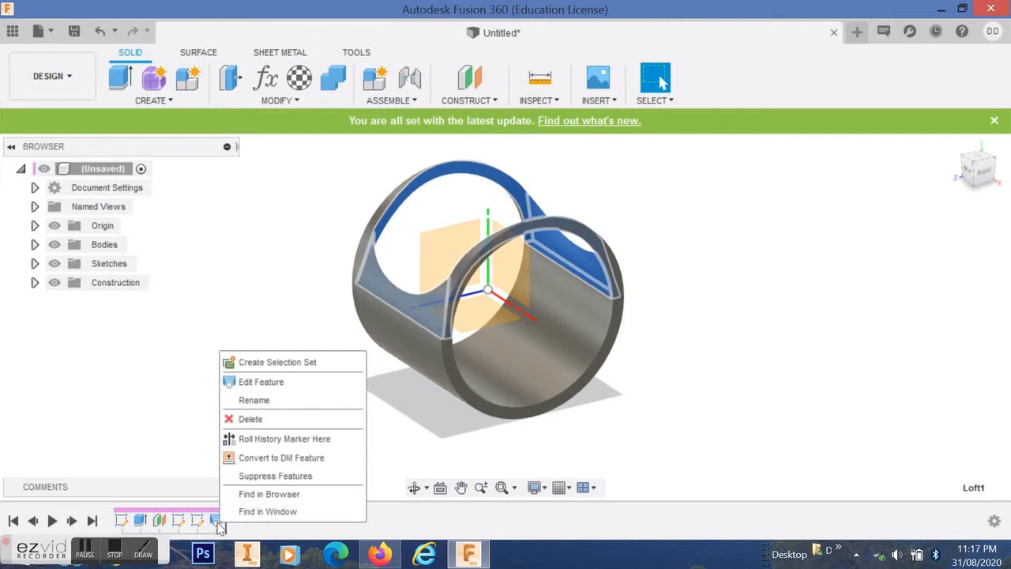
click(250, 383)
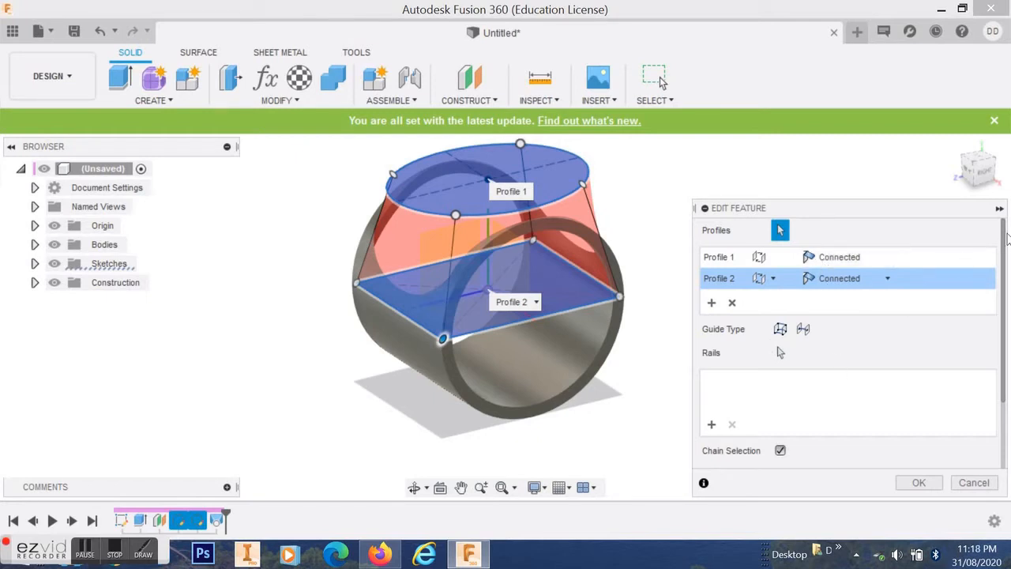
scroll(979, 336, down, 3)
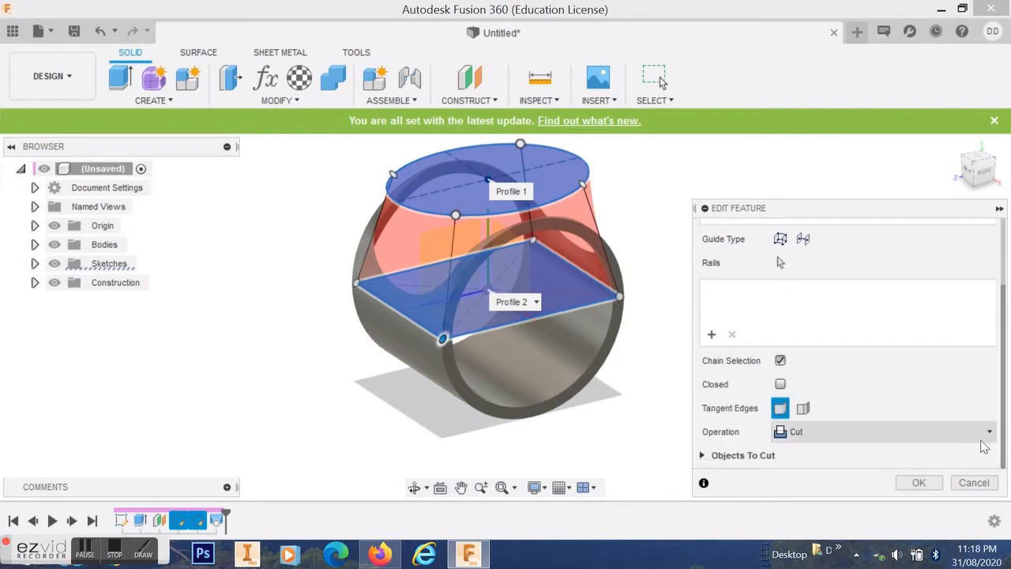
click(986, 440)
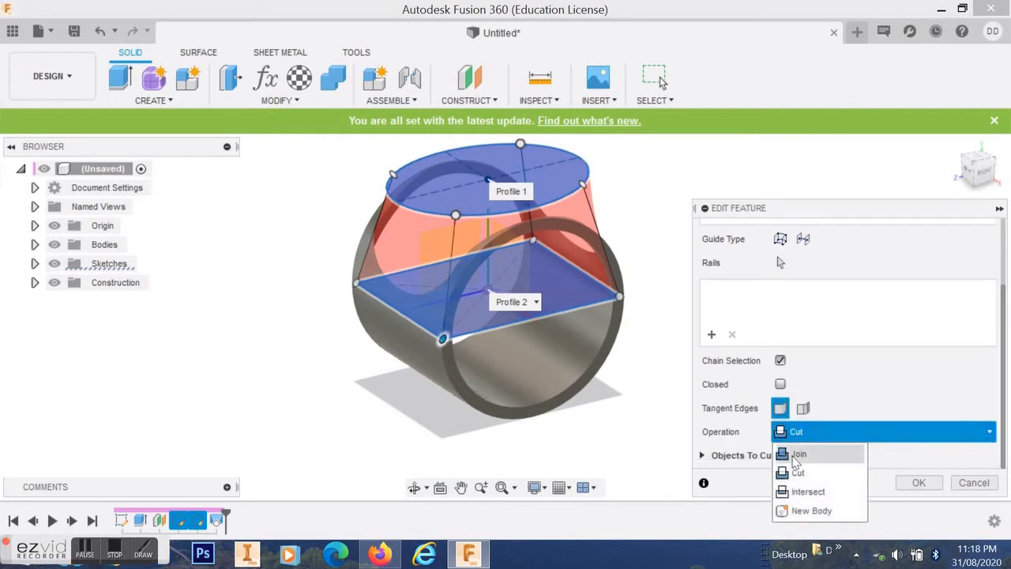
click(810, 511)
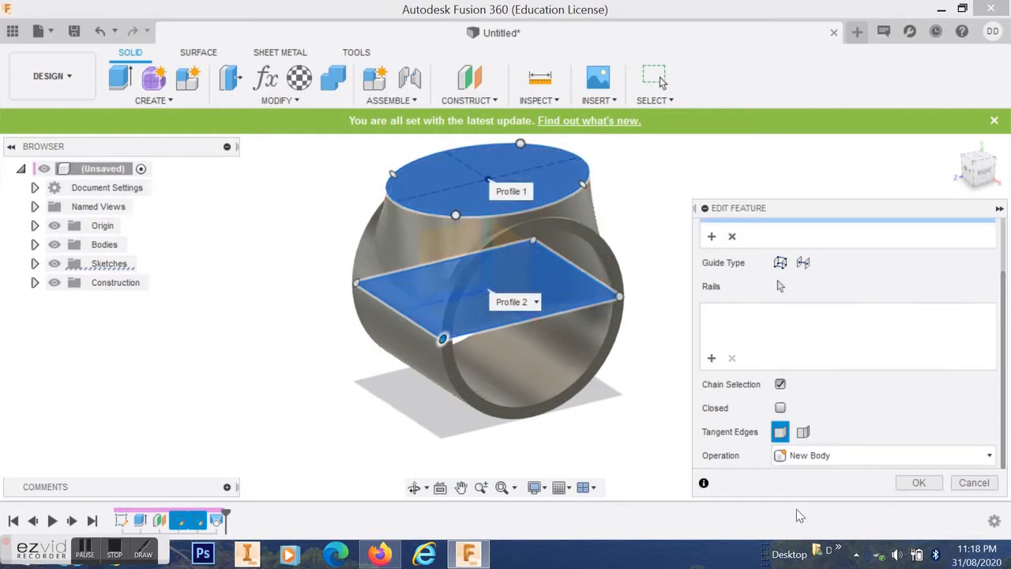
click(921, 484)
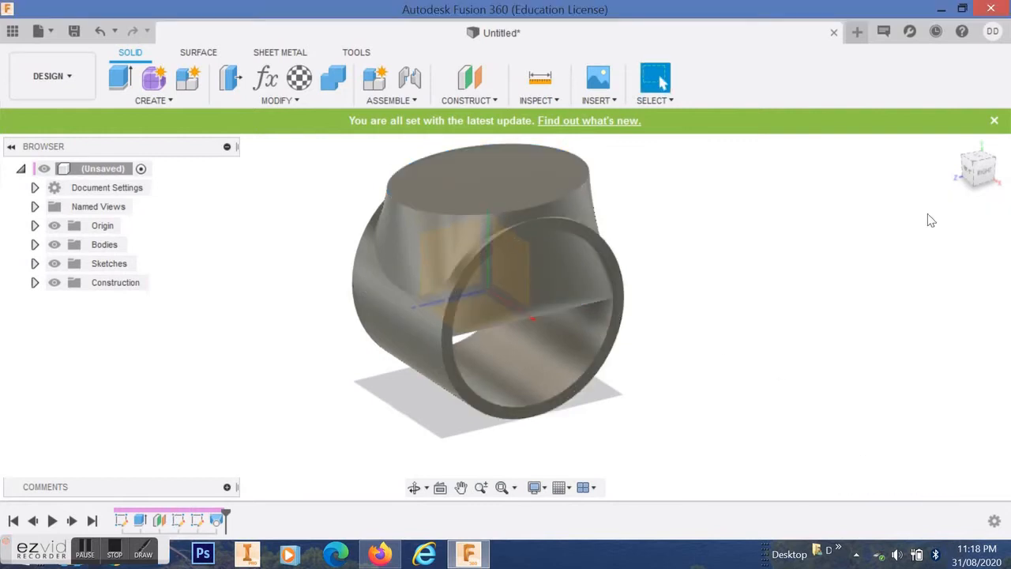
mouse_move(998, 184)
mouse_down()
mouse_move(1002, 196)
mouse_move(998, 168)
mouse_move(978, 188)
mouse_up()
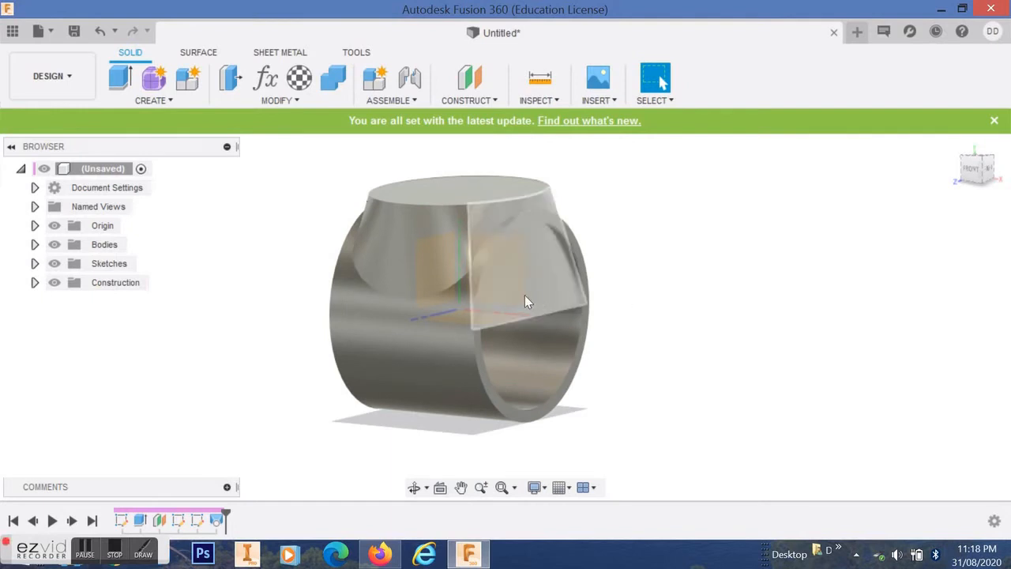
scroll(525, 295, up, 2)
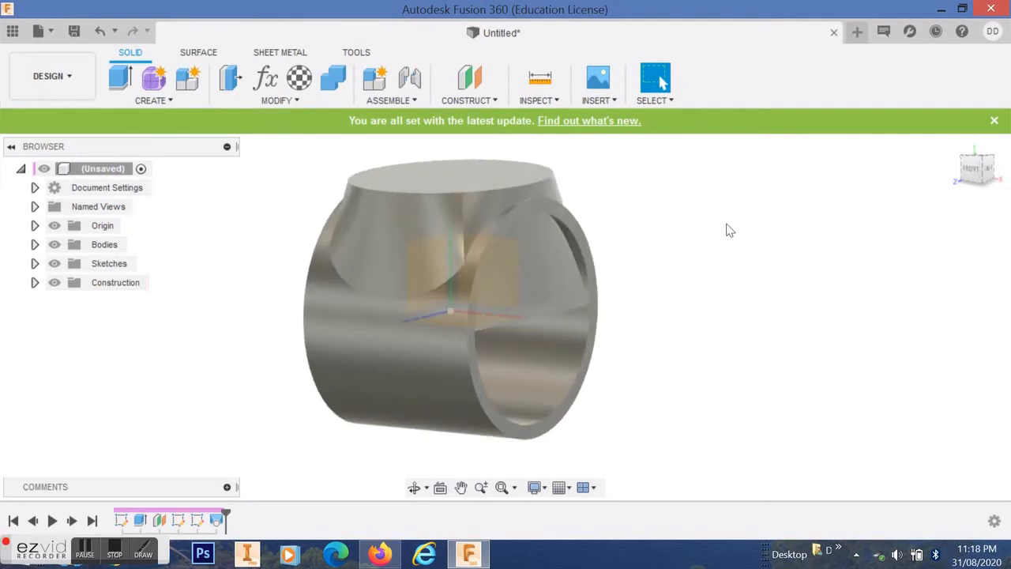
click(976, 175)
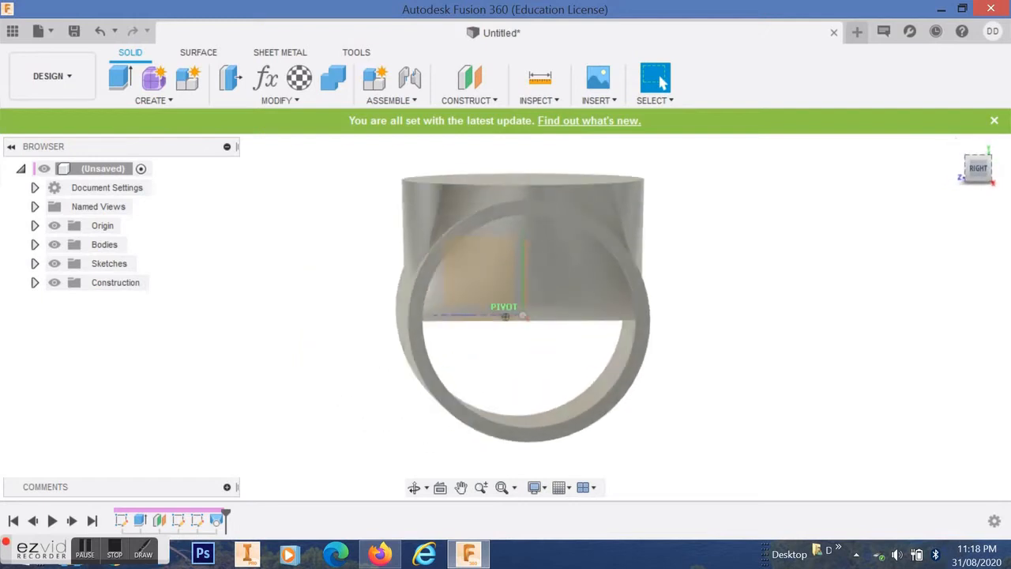
shift+middle_drag(615, 284, 615, 166)
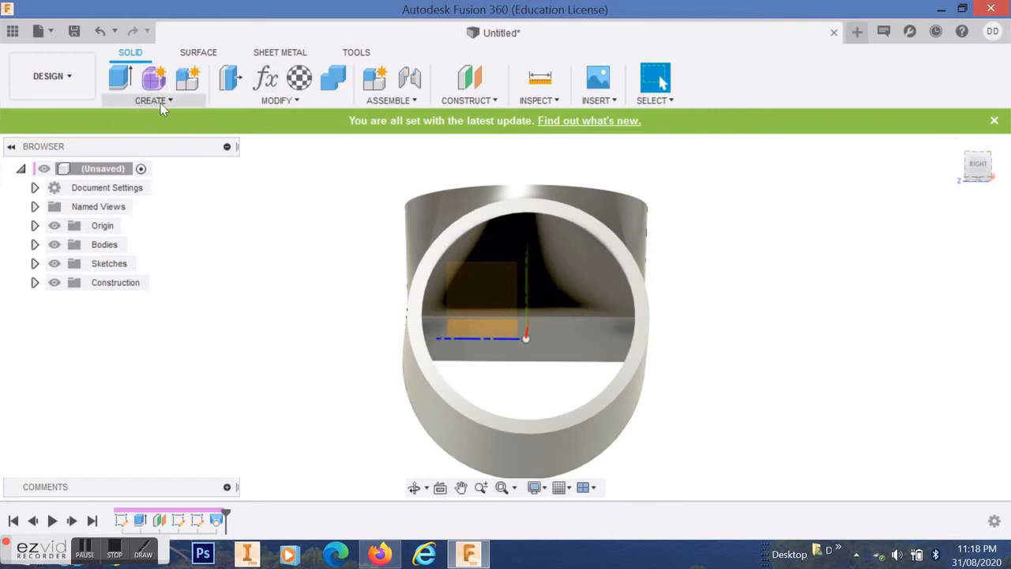
key(r)
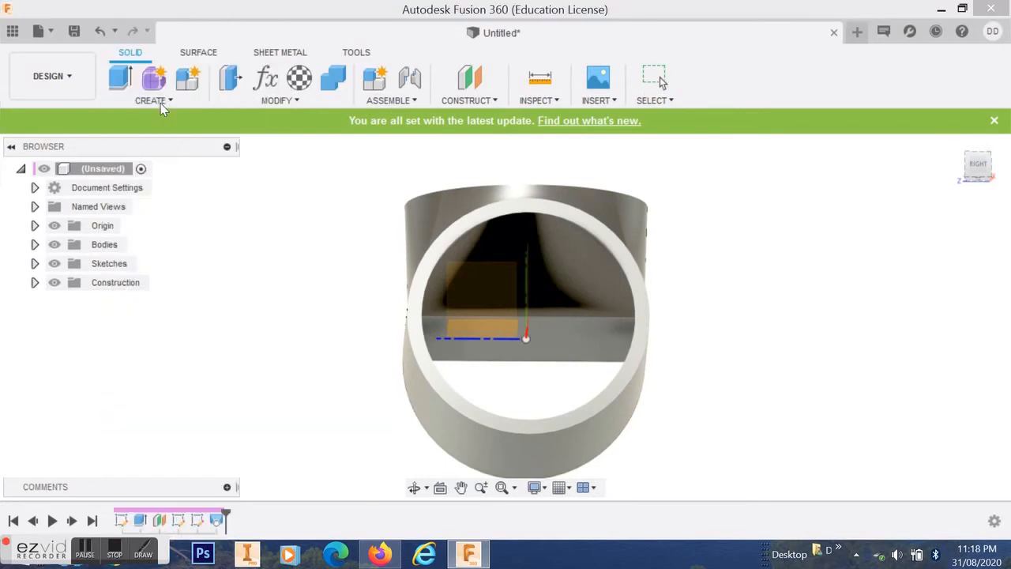
click(161, 103)
click(160, 108)
right_click(306, 249)
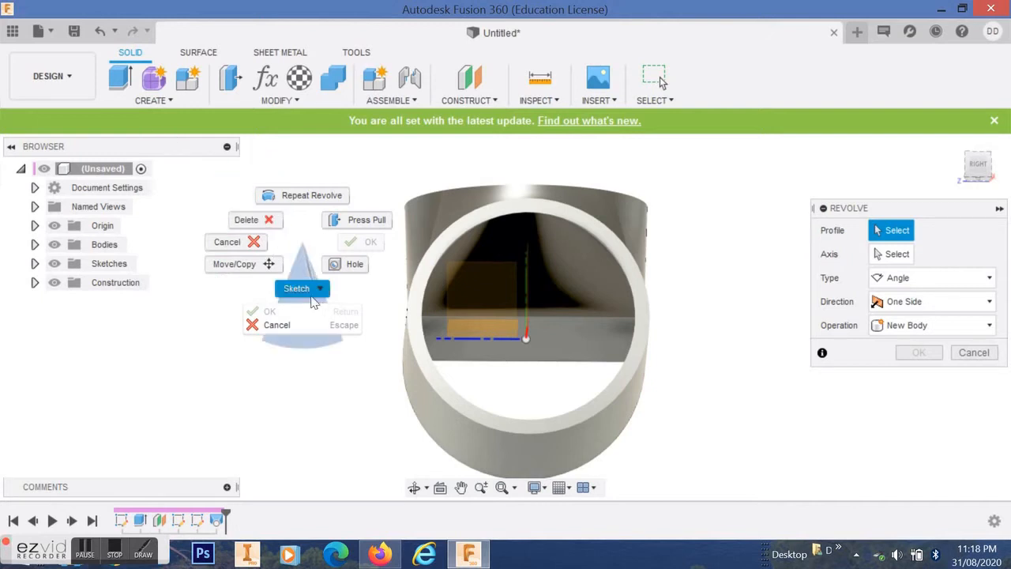
click(308, 298)
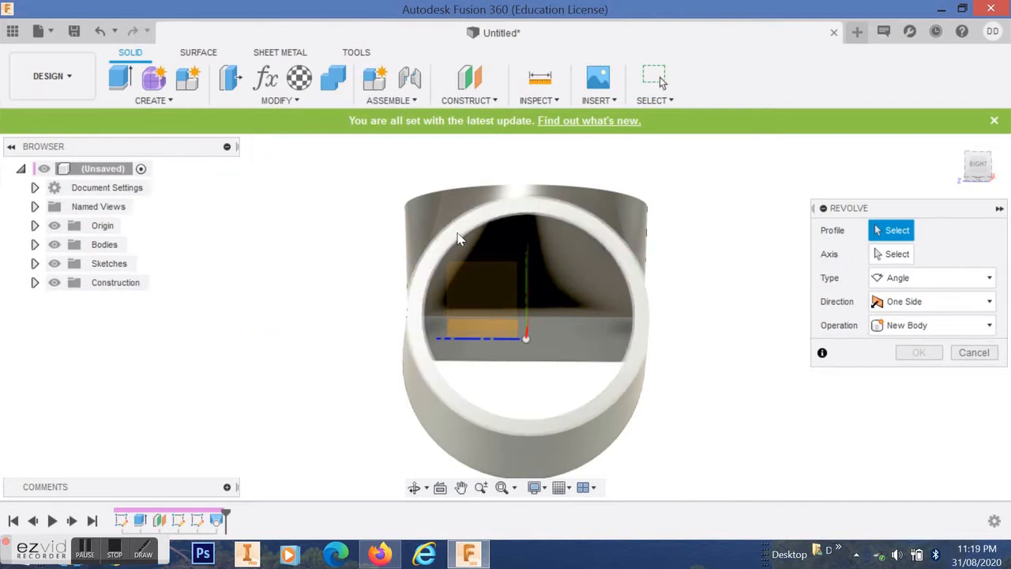
click(459, 234)
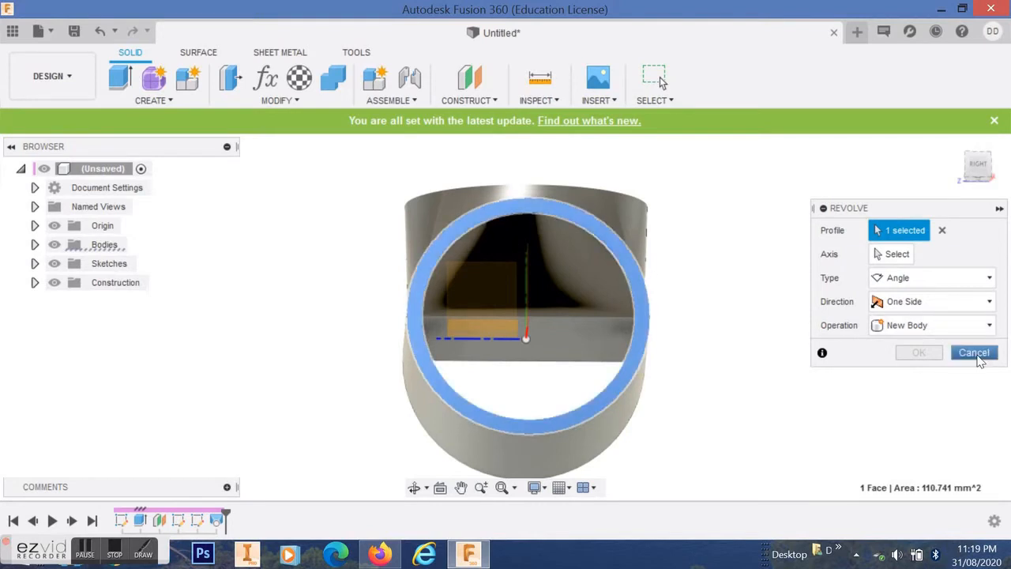
click(975, 353)
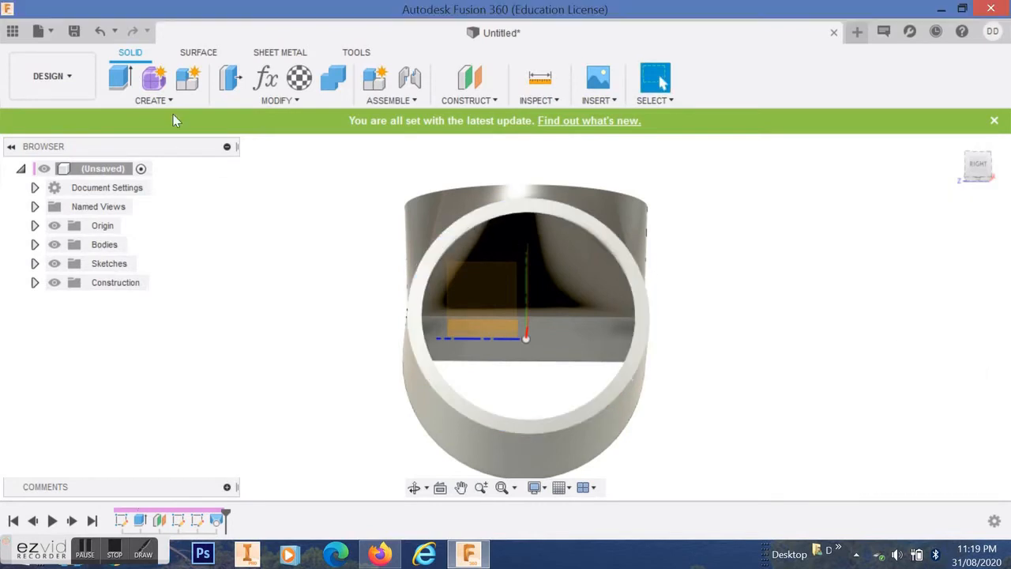
Start a sketch on the ring's flat end face and draw a 22 mm diameter circle centred on the ring
click(152, 100)
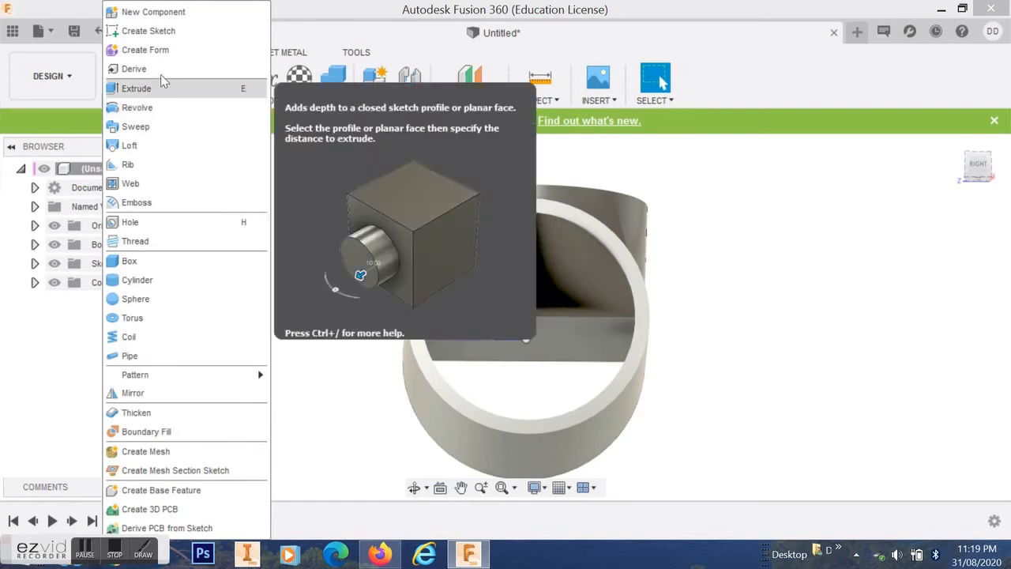
click(160, 37)
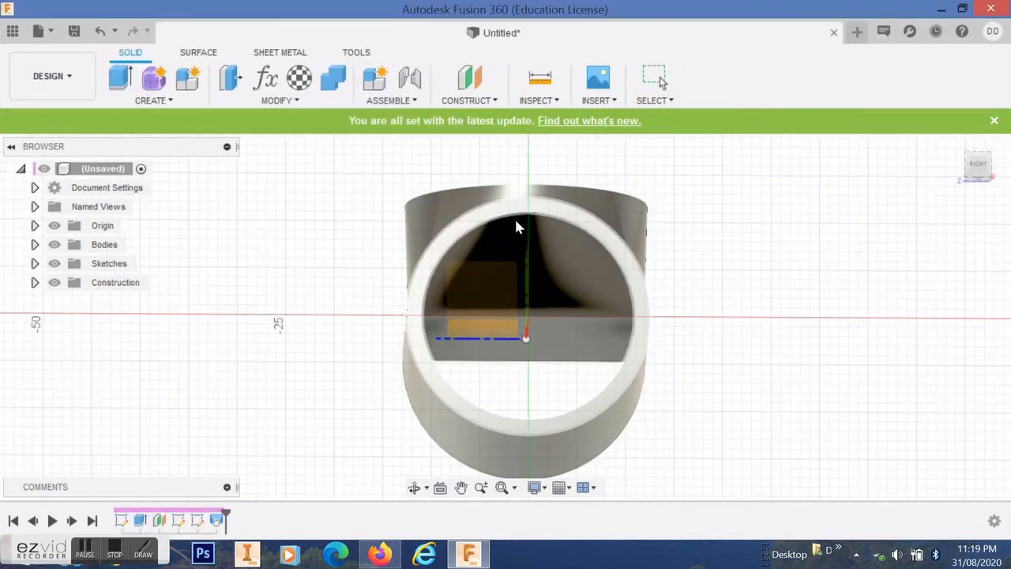
click(620, 250)
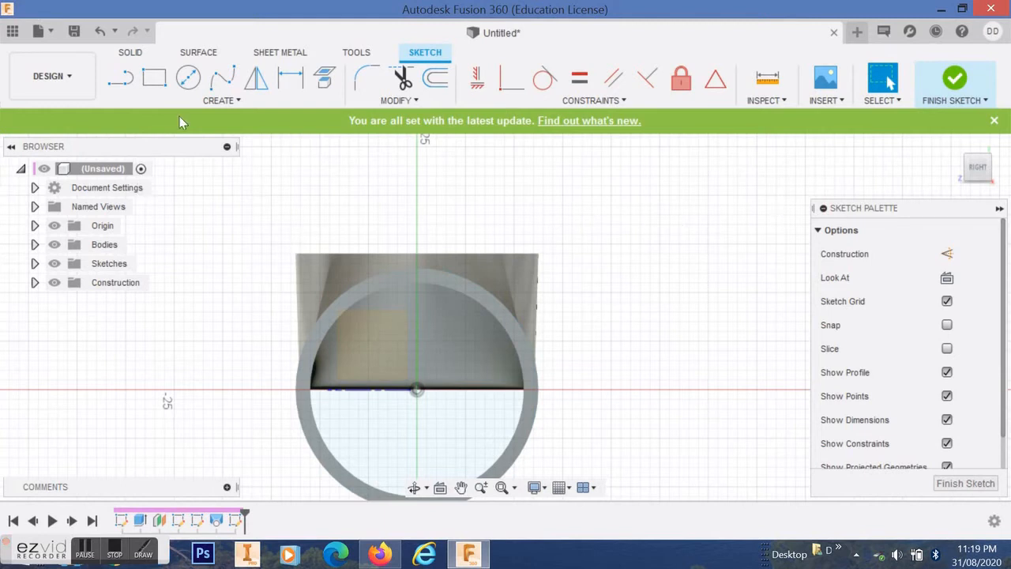
click(187, 77)
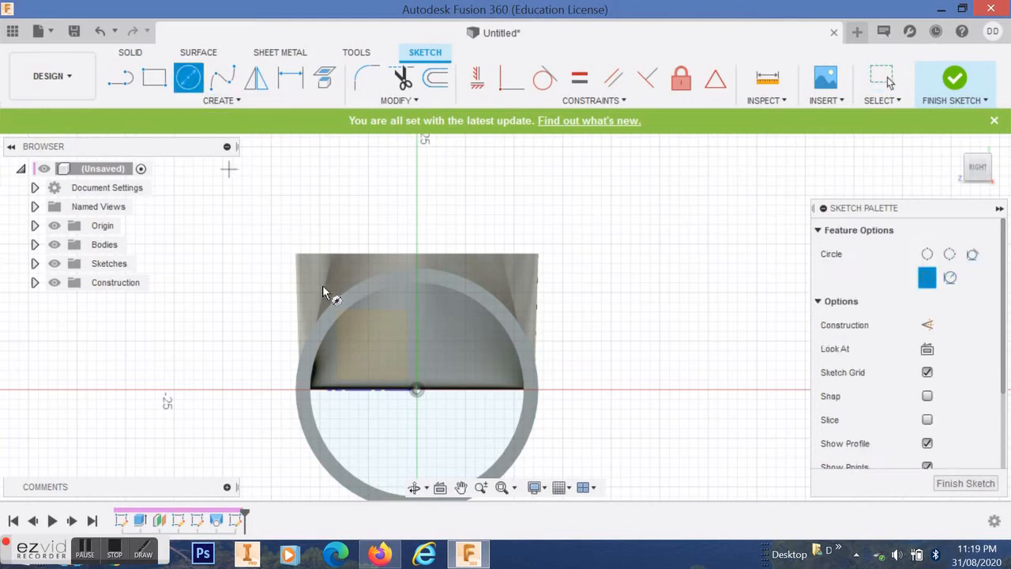
click(416, 390)
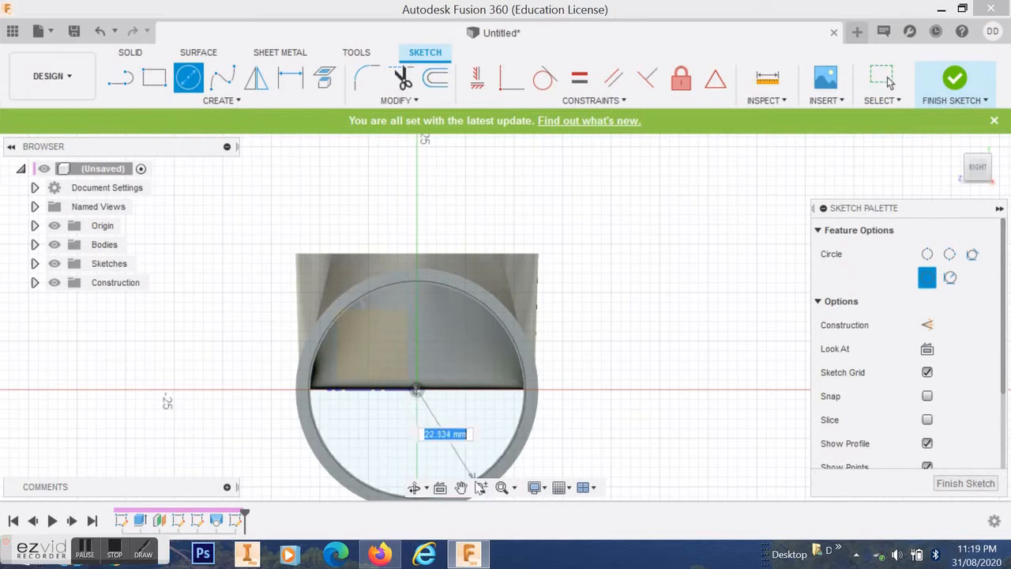
text(22)
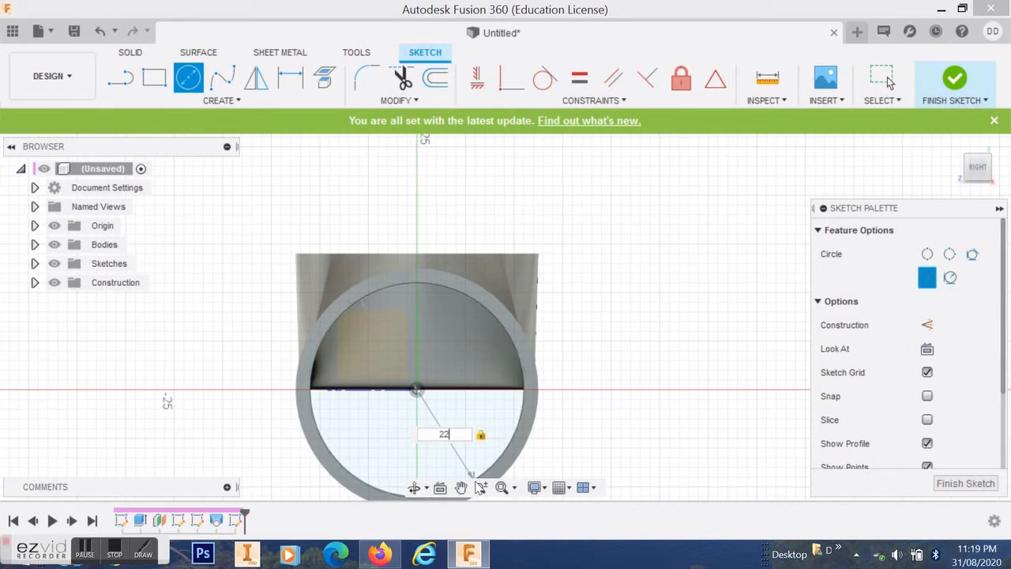
click(888, 76)
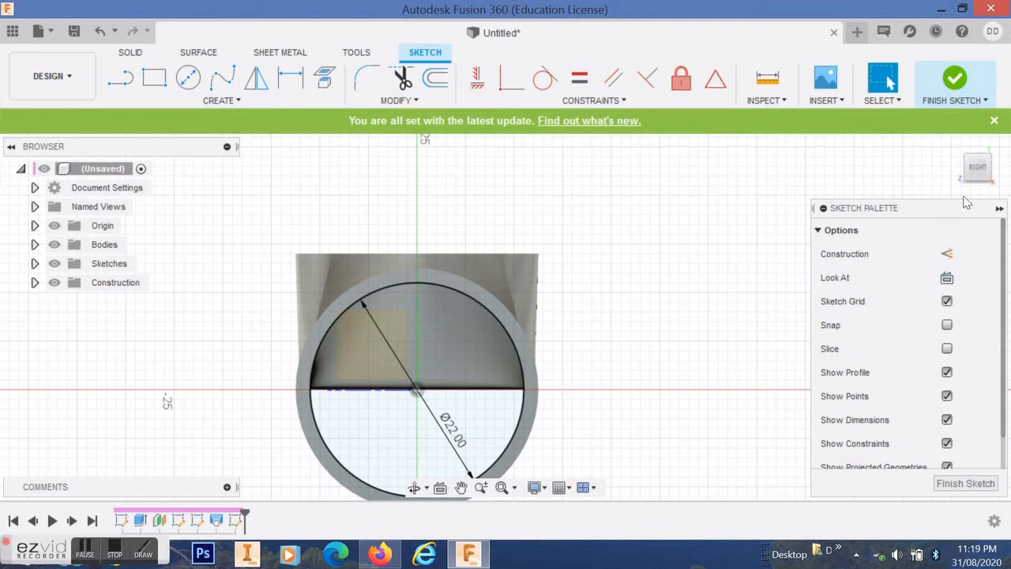
Extrude the circle as a cut about 37.1 mm back through the ring to clear the lofted material from the bore
shift+middle_drag(988, 189, 992, 189)
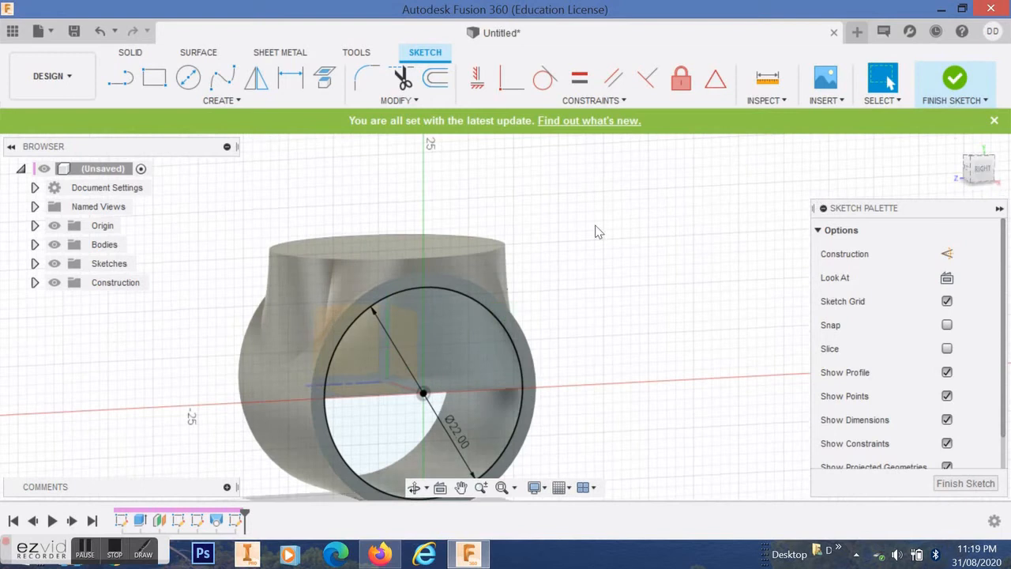
click(423, 332)
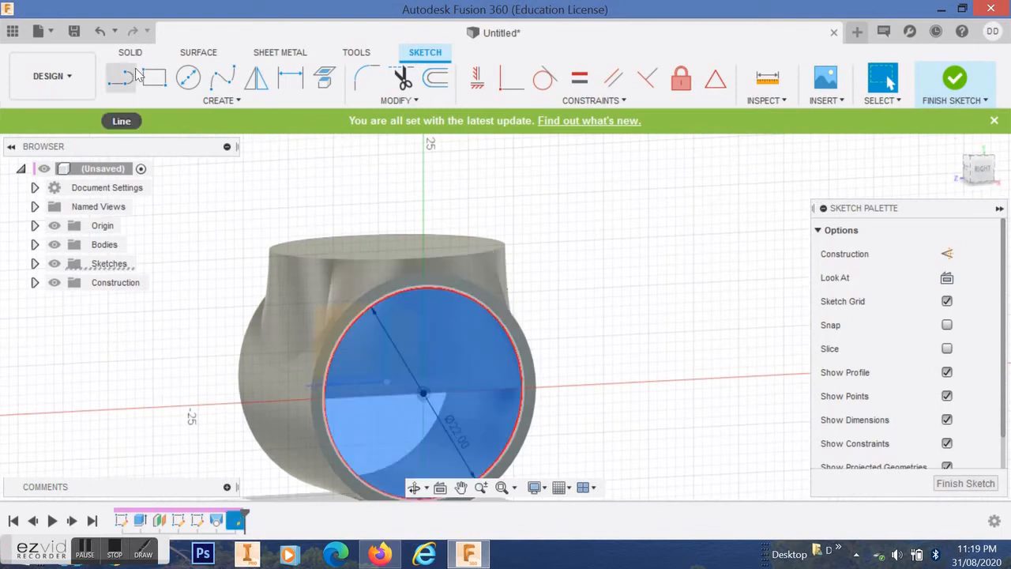
click(220, 100)
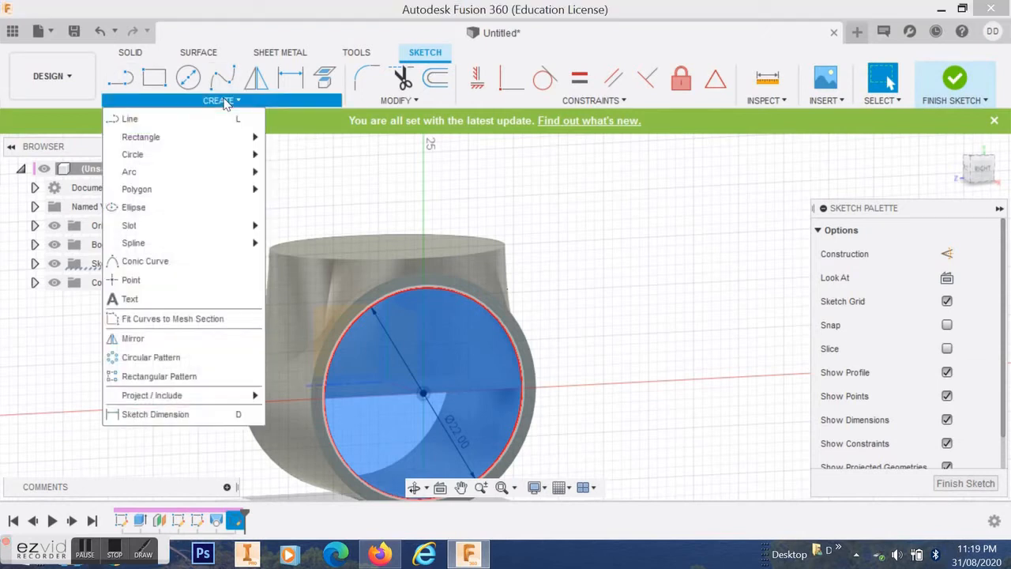
click(667, 245)
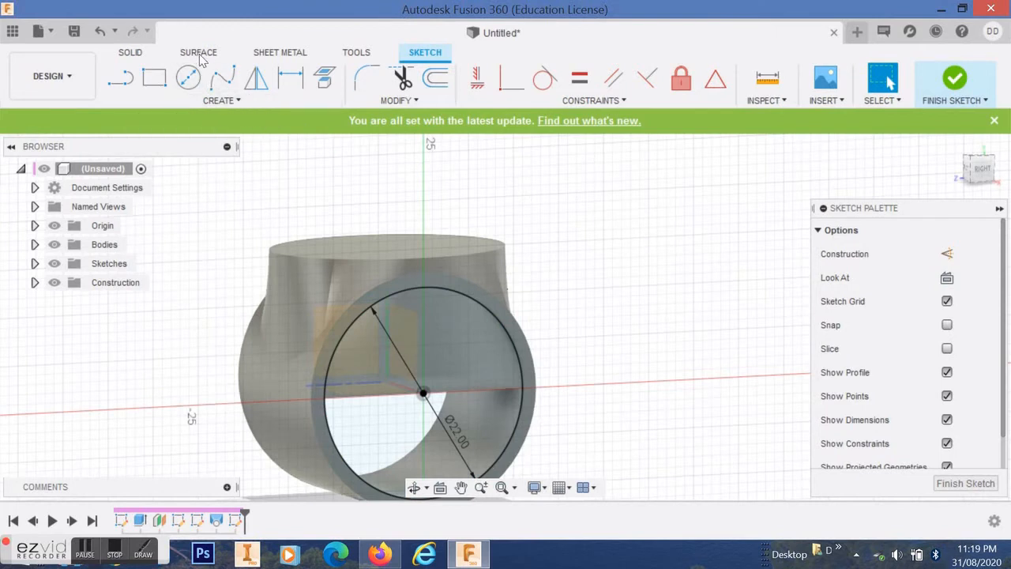
click(131, 53)
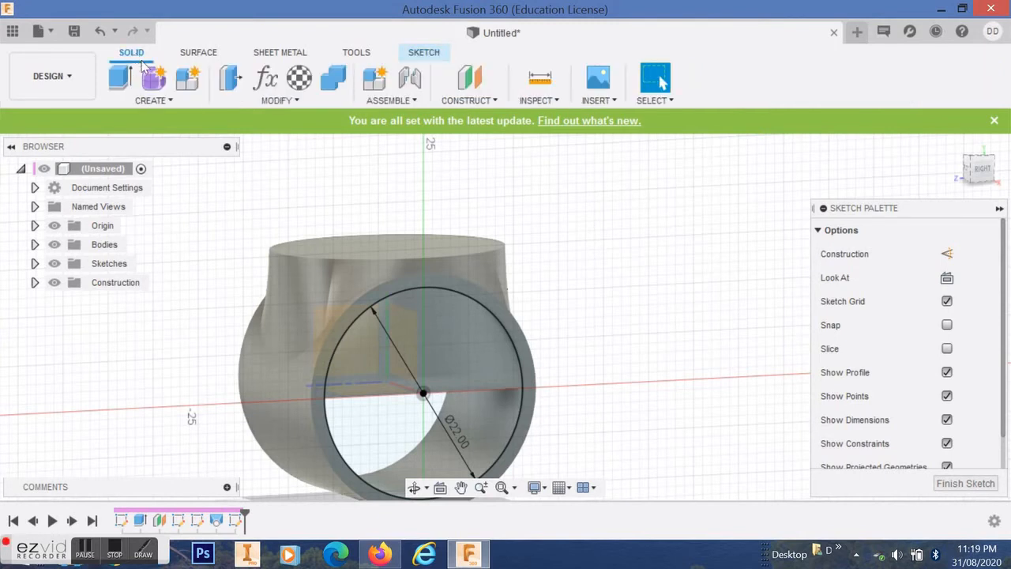
click(119, 79)
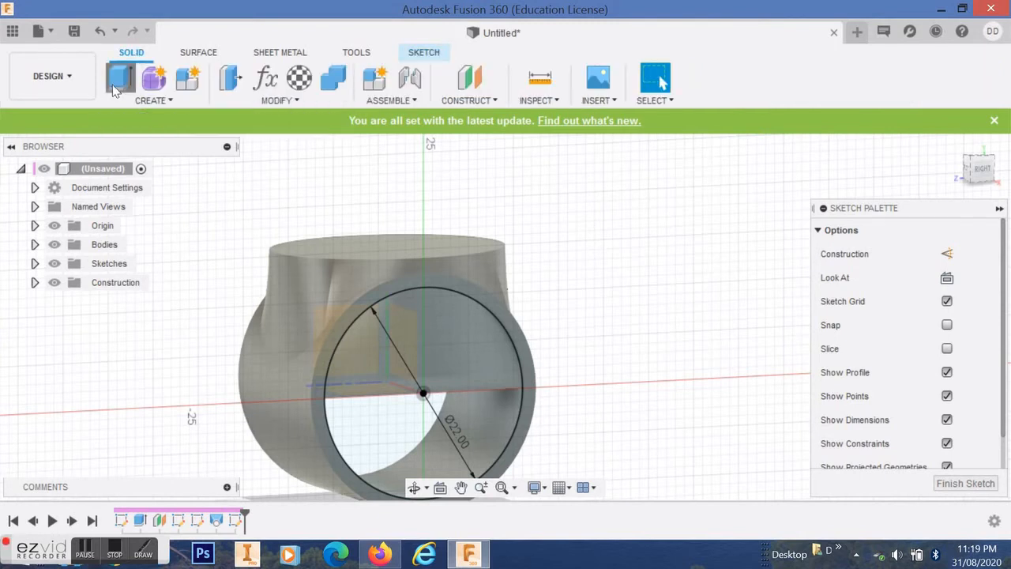
click(407, 323)
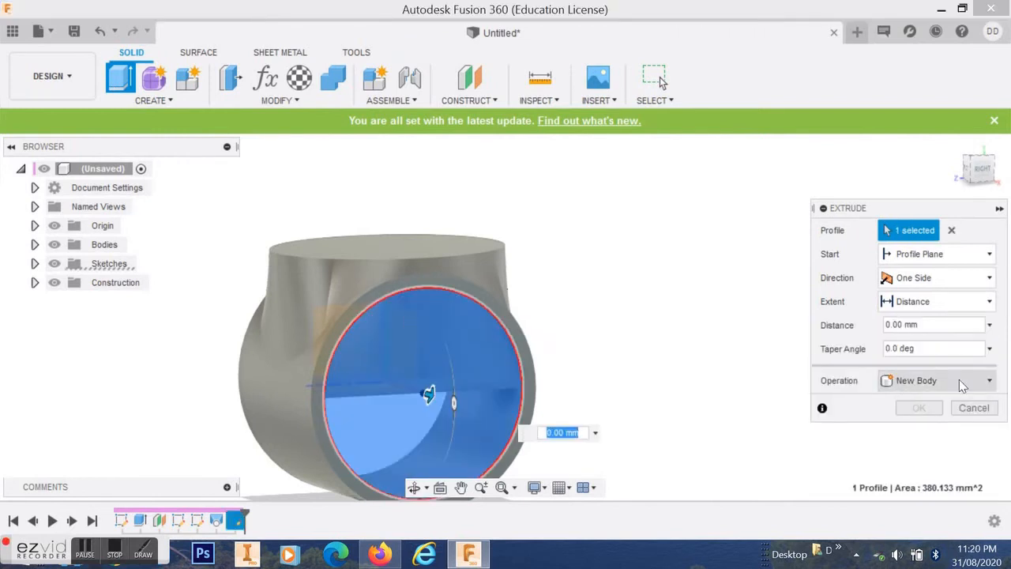
click(988, 381)
click(907, 419)
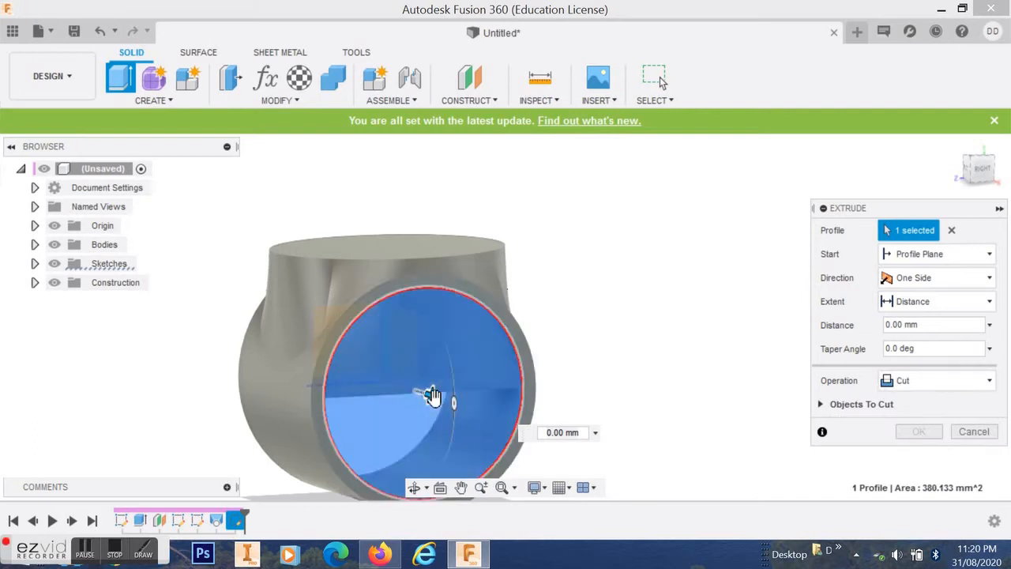
drag(411, 389, 283, 349)
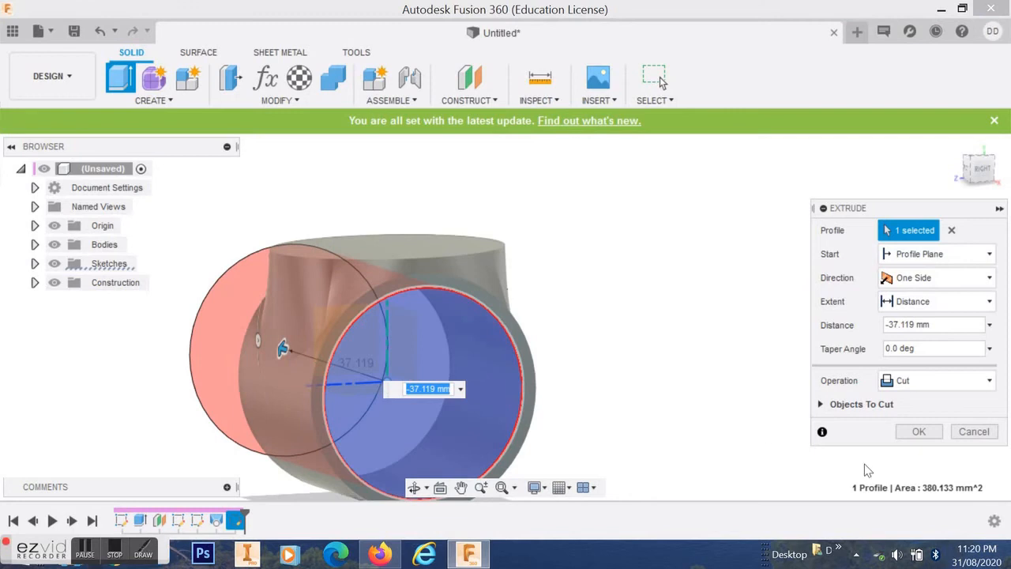
click(919, 431)
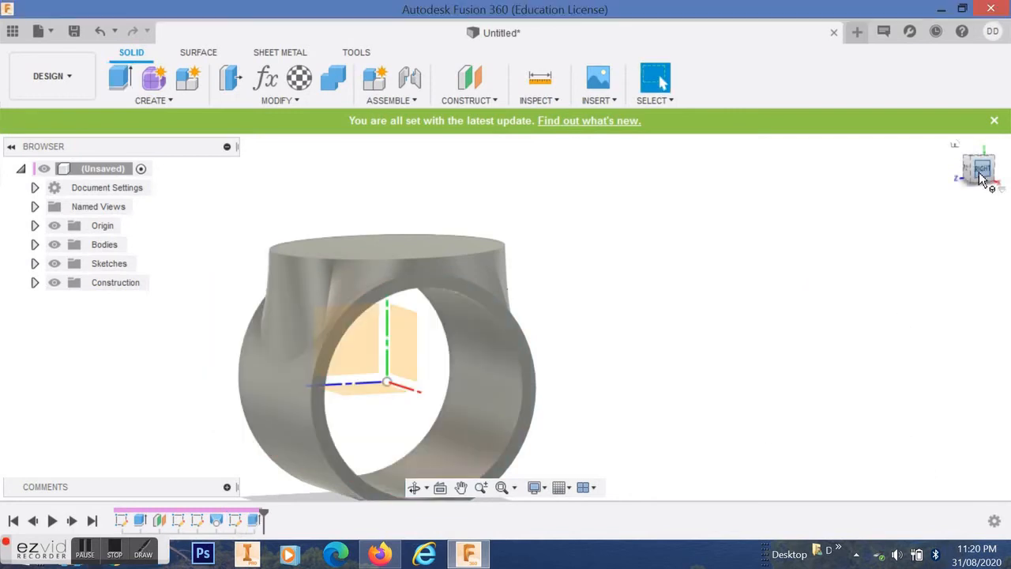
Start a sketch on the XY origin plane and turn on Slice to section the ring lengthwise
mouse_move(982, 179)
mouse_down()
mouse_move(935, 177)
mouse_move(942, 167)
mouse_move(980, 169)
mouse_move(971, 173)
mouse_up()
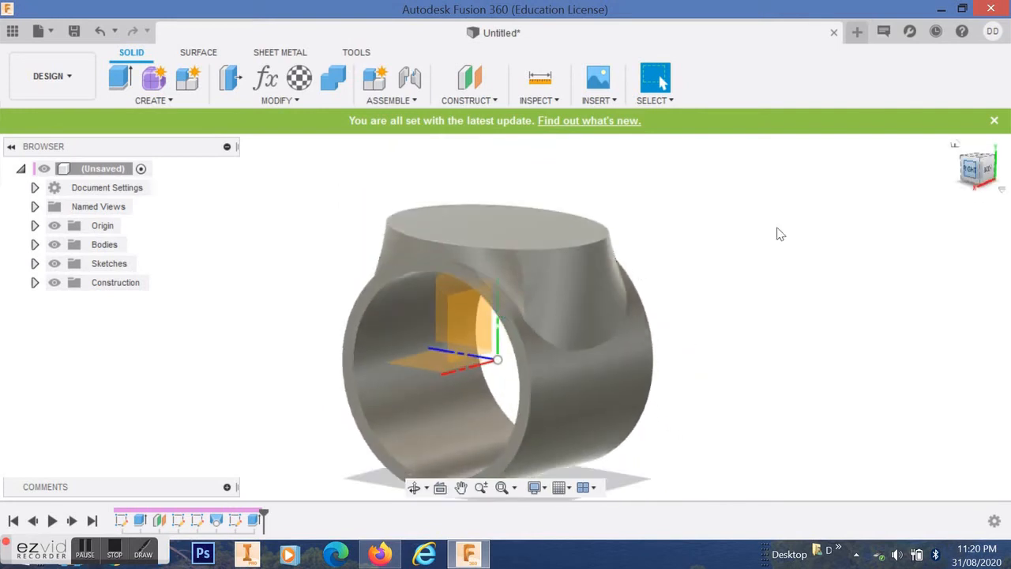
click(473, 327)
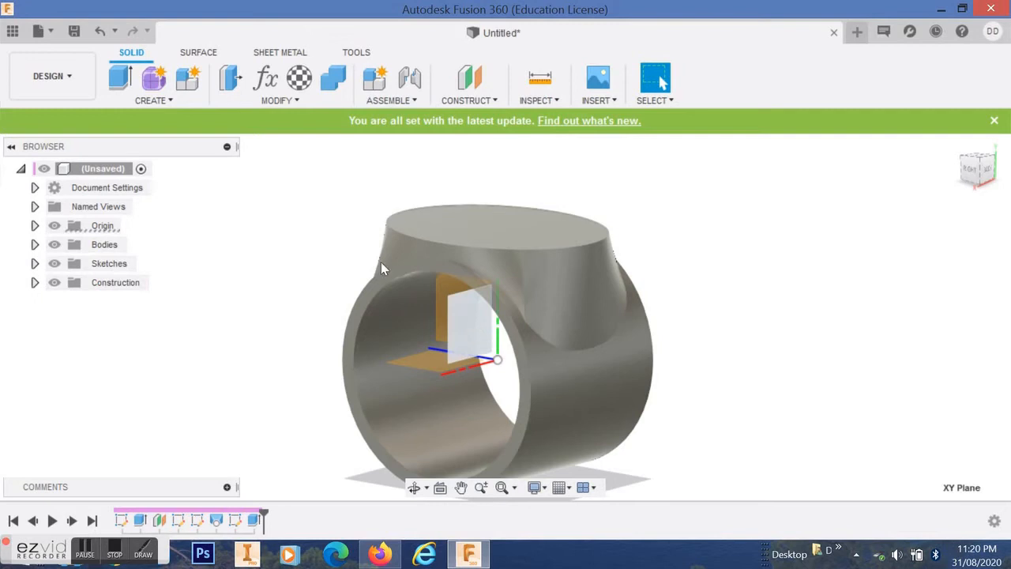
click(168, 100)
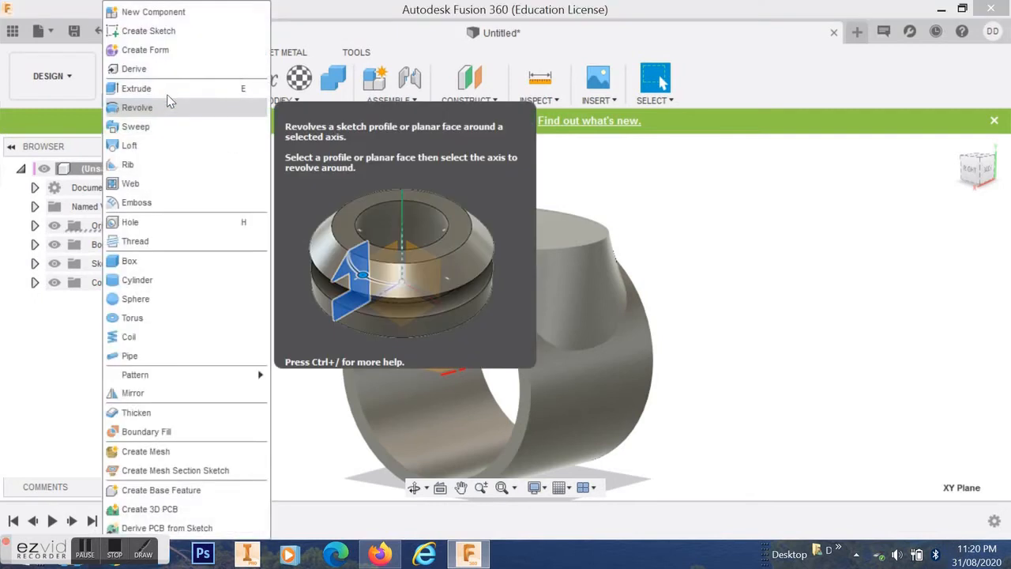
click(151, 33)
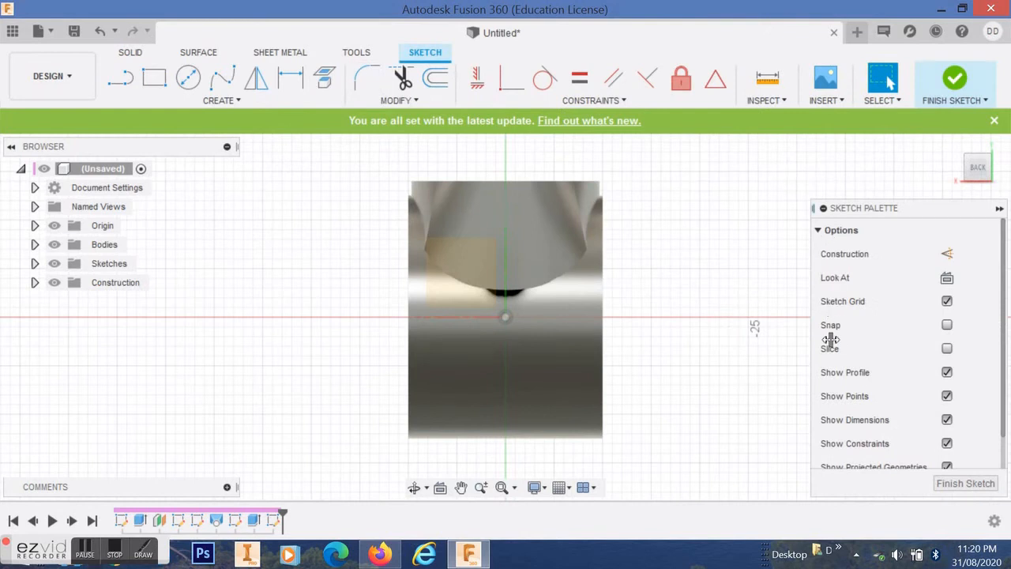
click(948, 349)
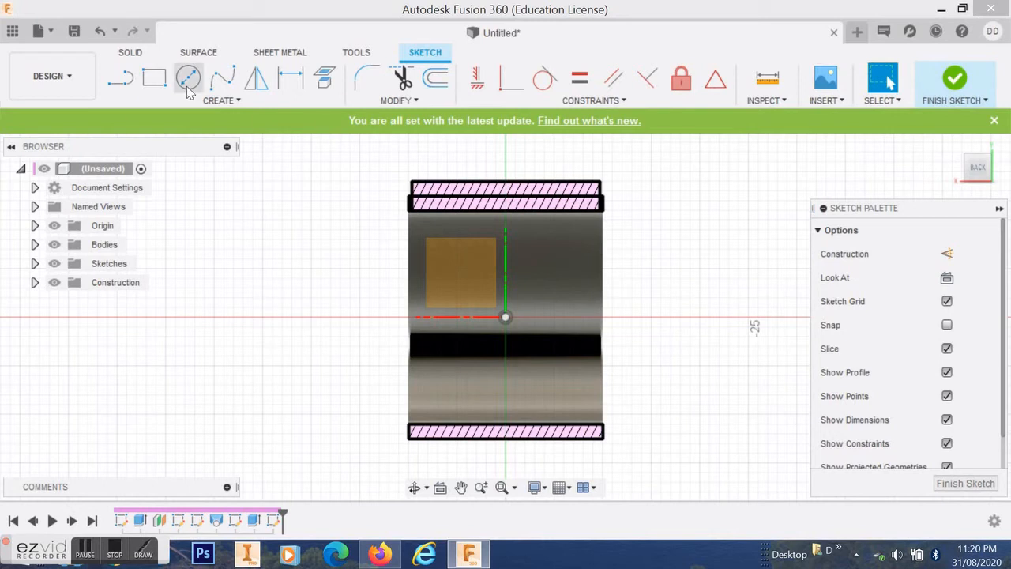
click(228, 104)
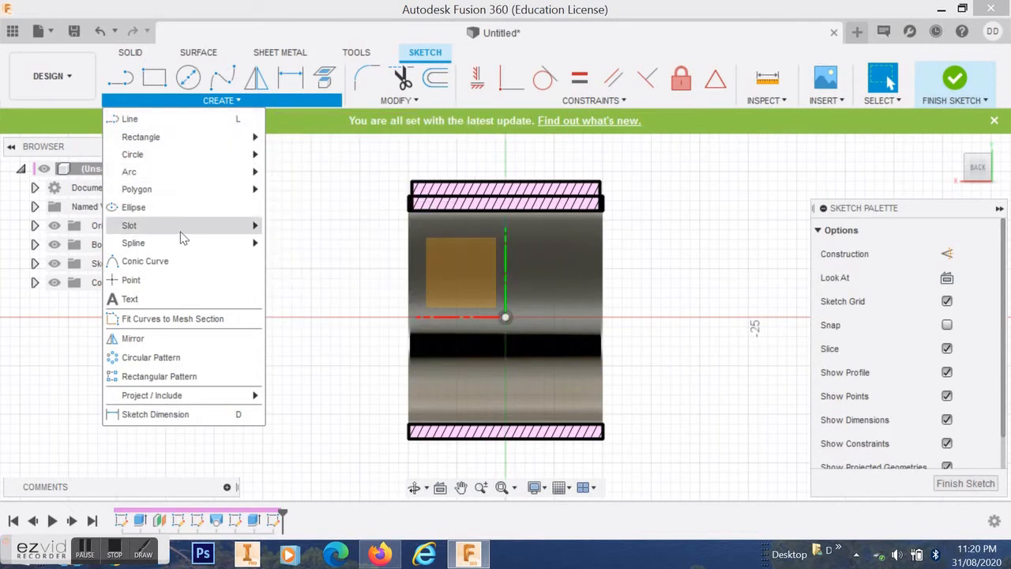
mouse_move(183, 247)
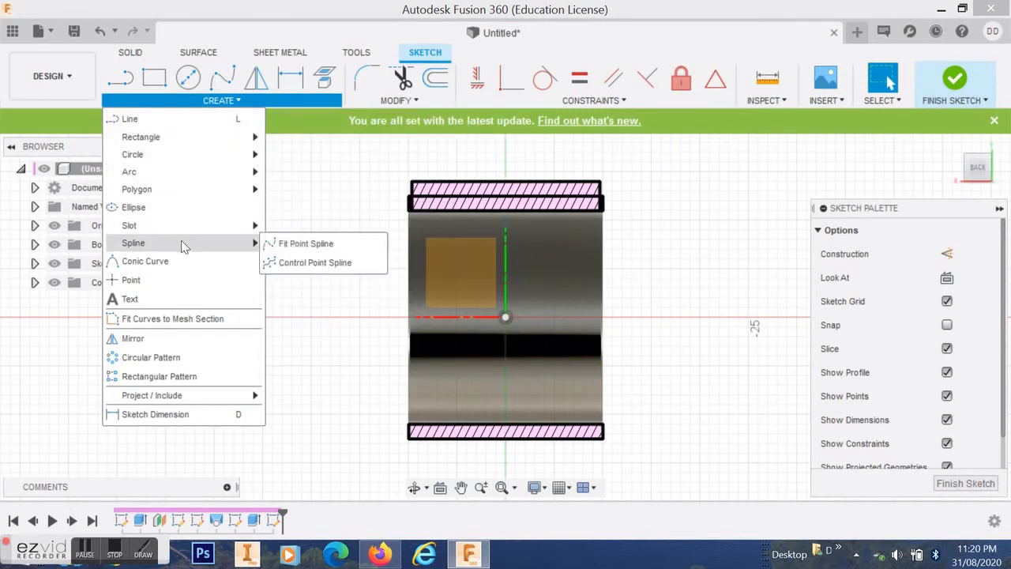
click(308, 244)
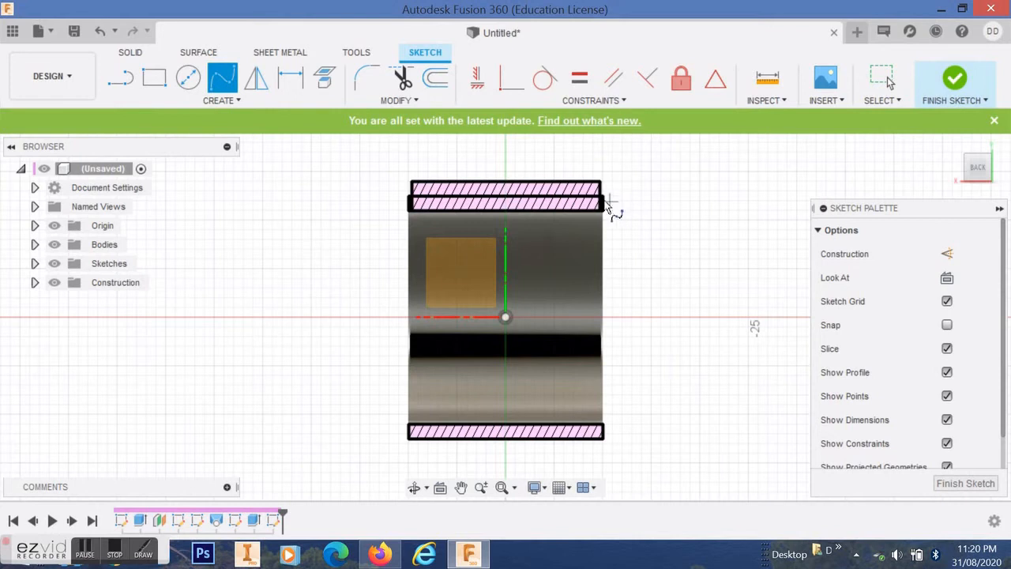
scroll(605, 204, up, 1)
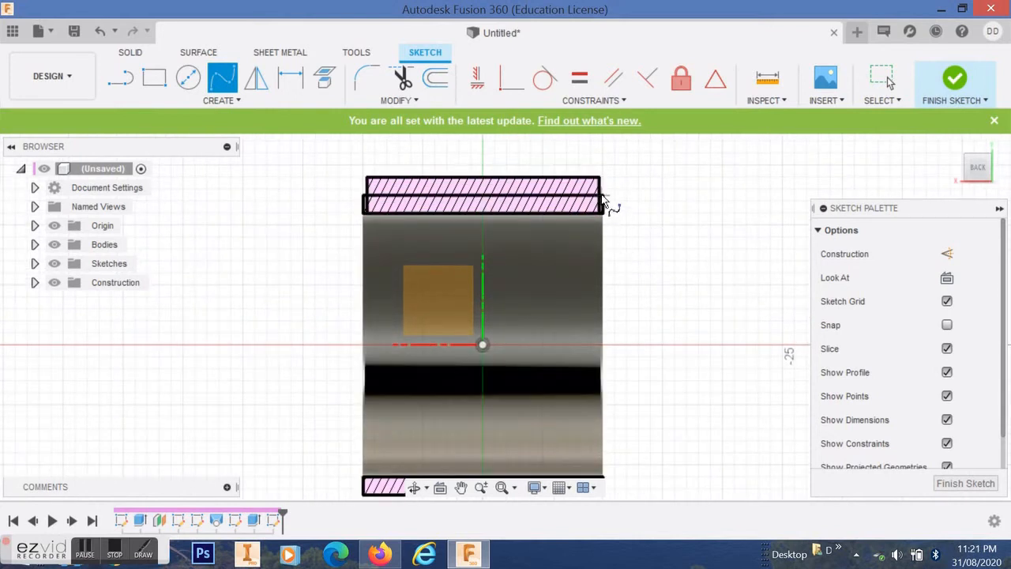
click(622, 165)
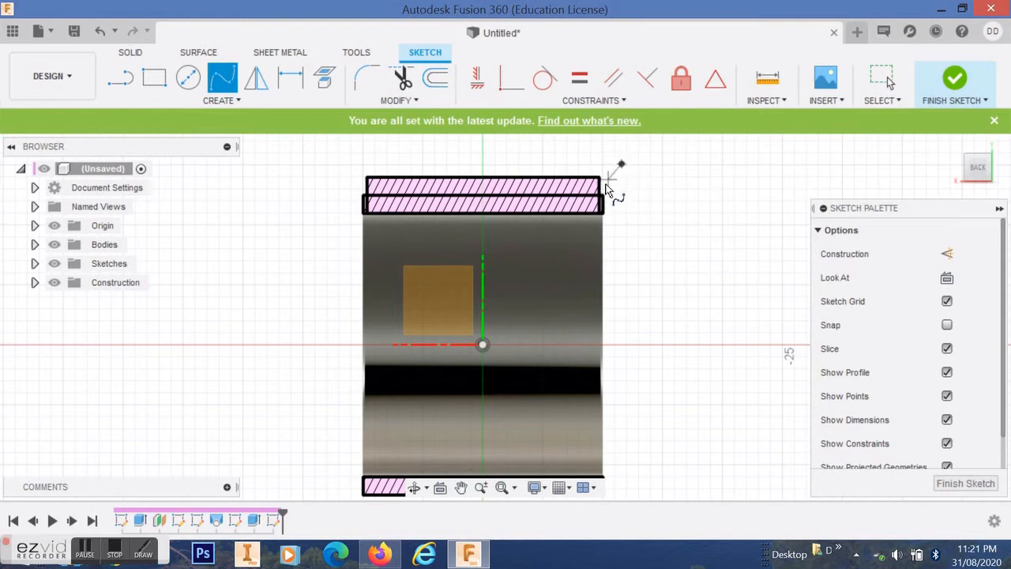
click(603, 196)
click(556, 282)
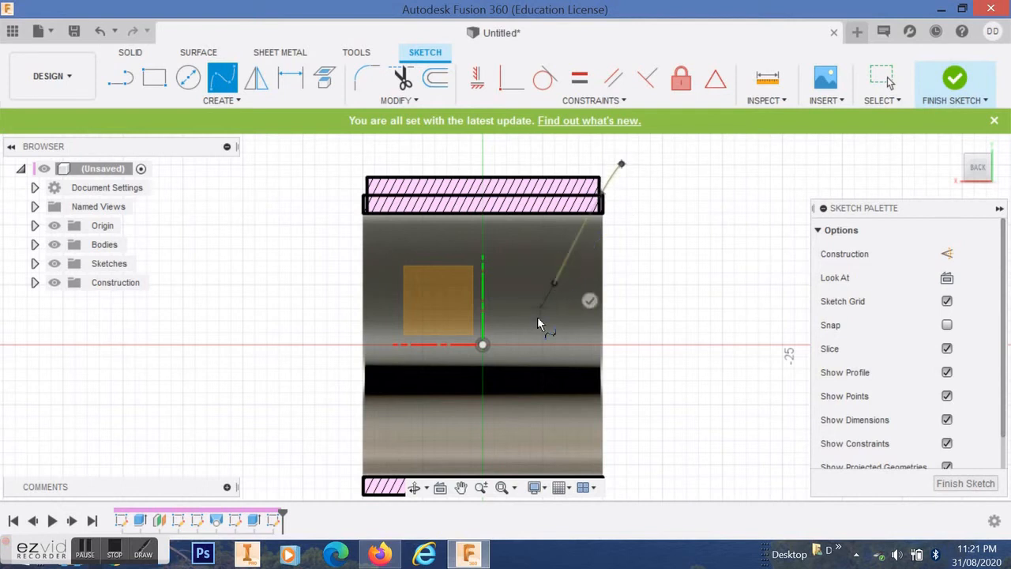
click(533, 412)
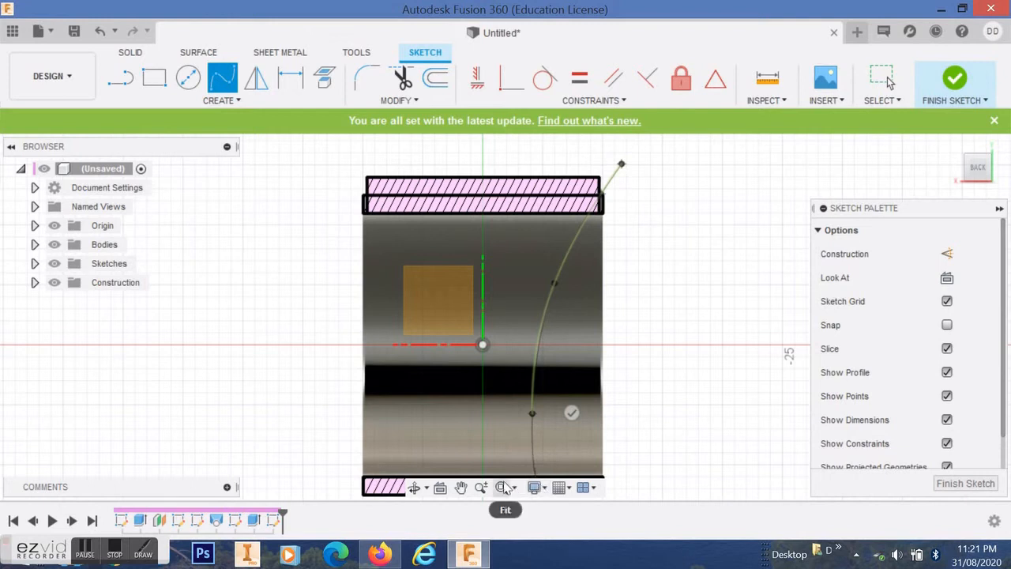
scroll(561, 458, down, 2)
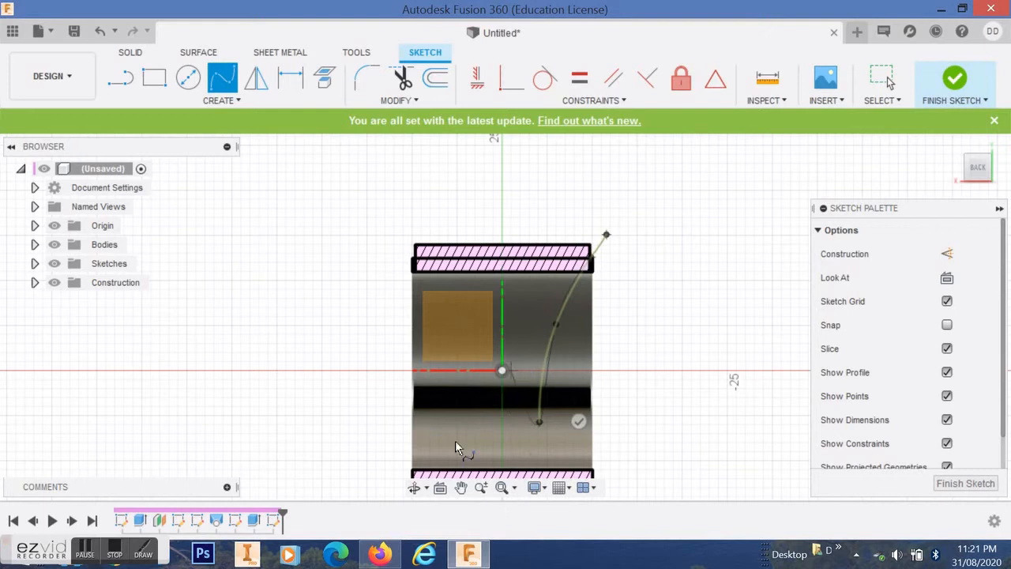
click(461, 487)
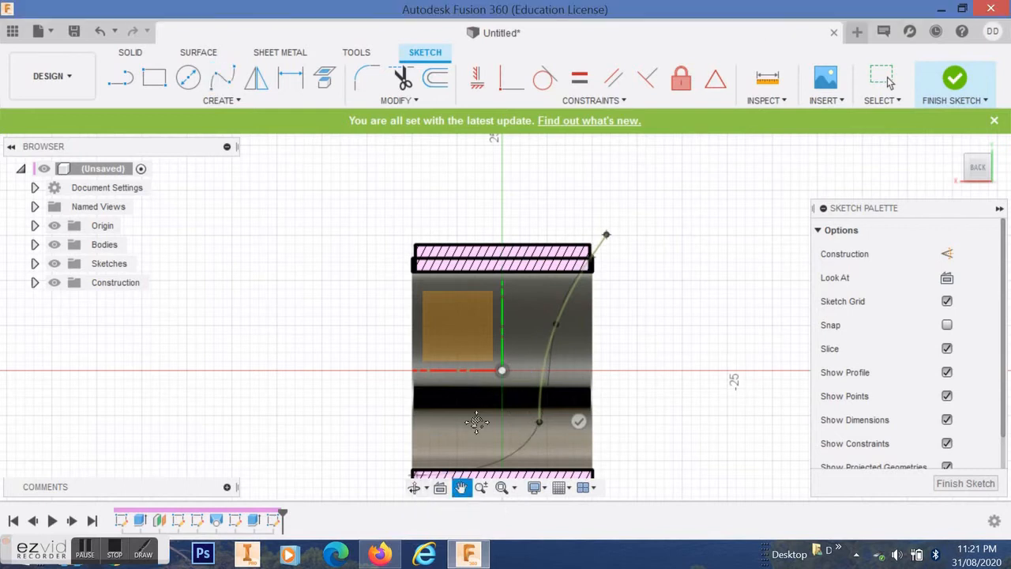
drag(486, 394, 439, 302)
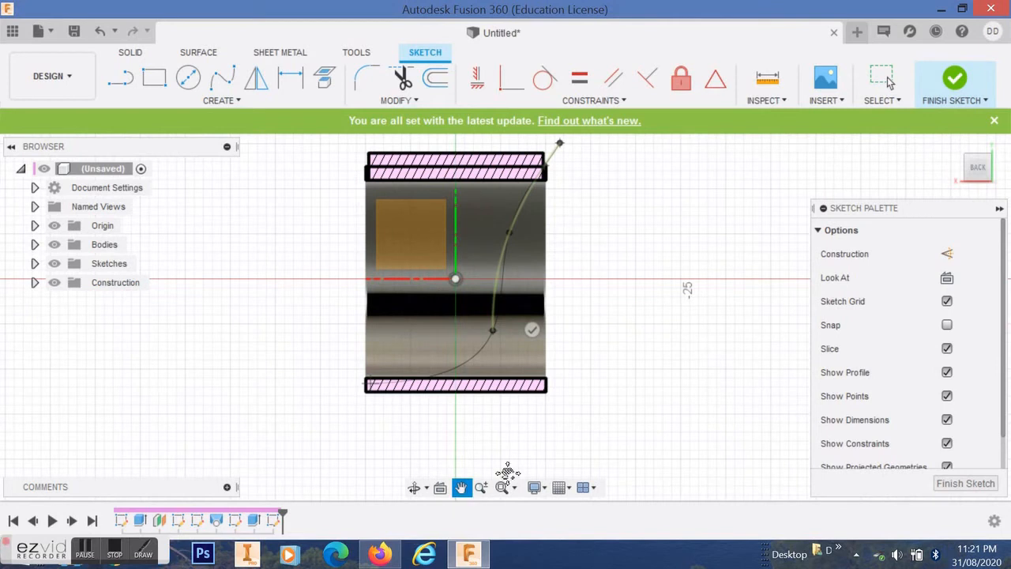
key(Escape)
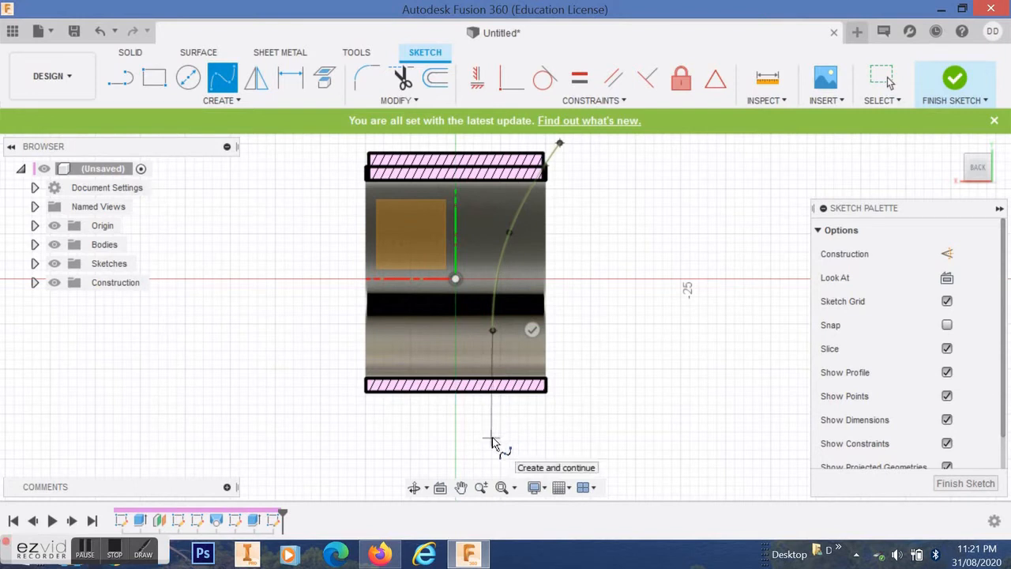
click(491, 439)
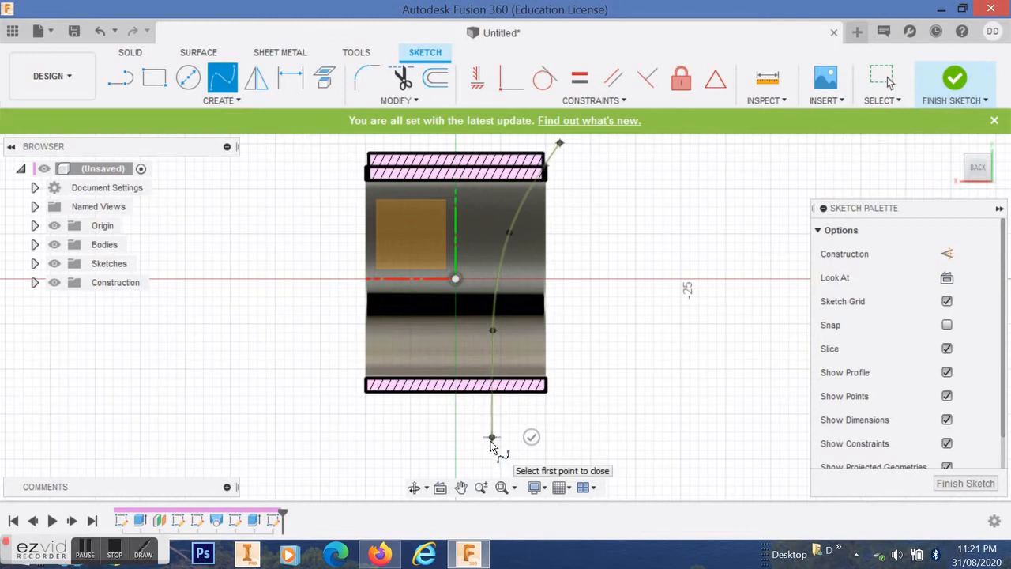
key(Escape)
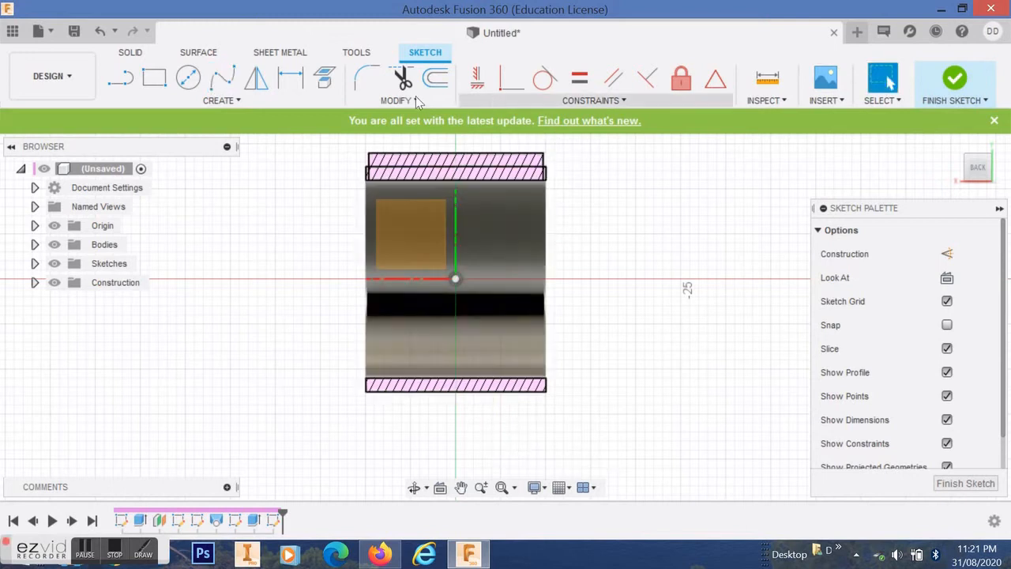
Draw a five-point fit point spline from outside the ring's upper end, through the upper section's inner corner, curving inward and ending below the lower section
click(222, 79)
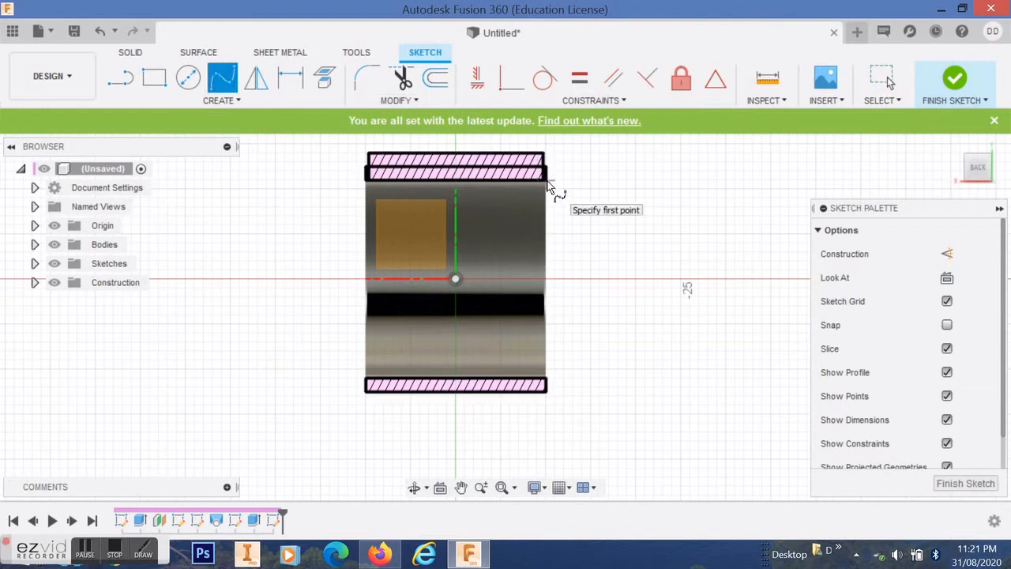
click(568, 153)
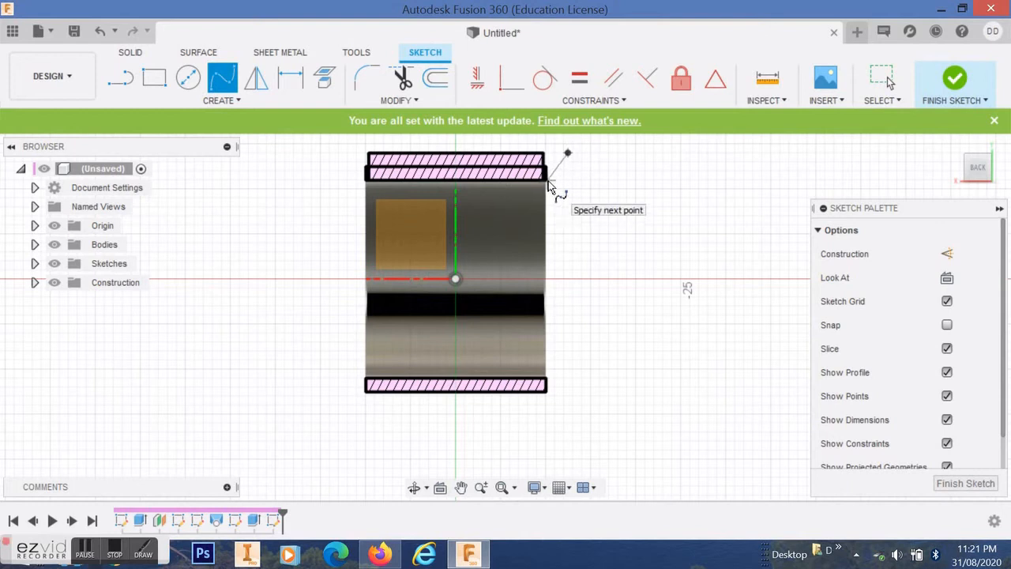
click(547, 181)
click(515, 230)
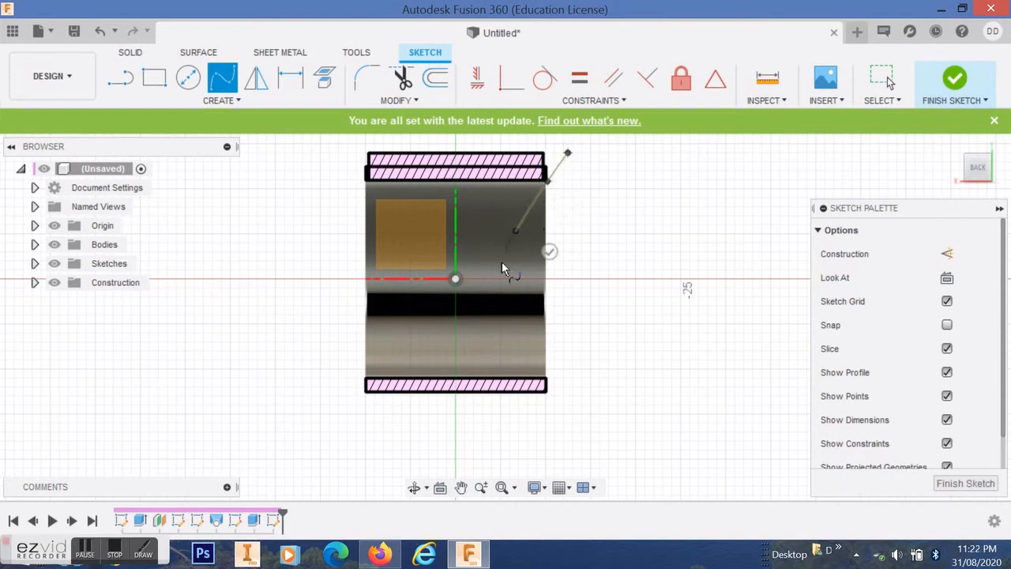
click(496, 335)
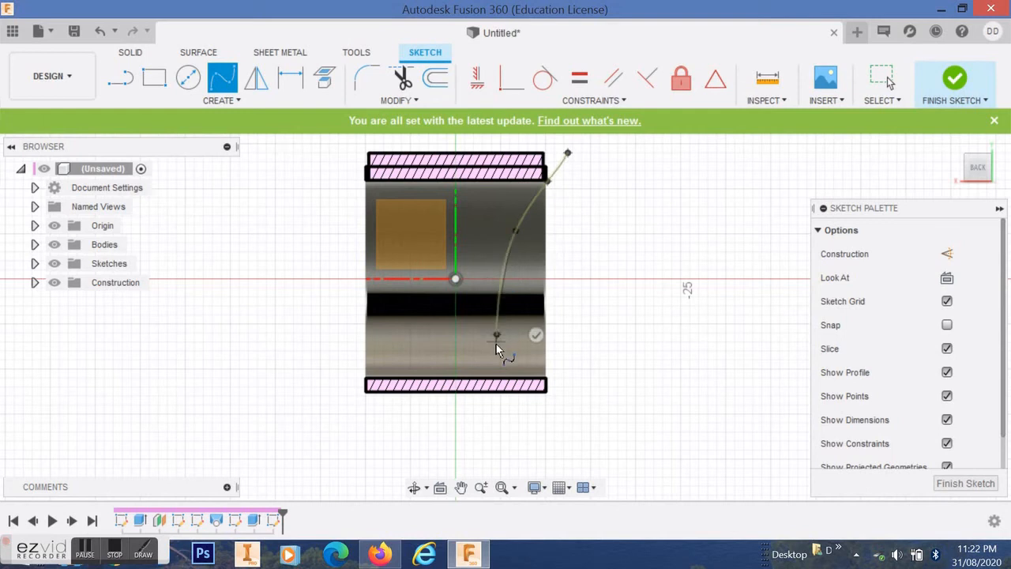
click(499, 412)
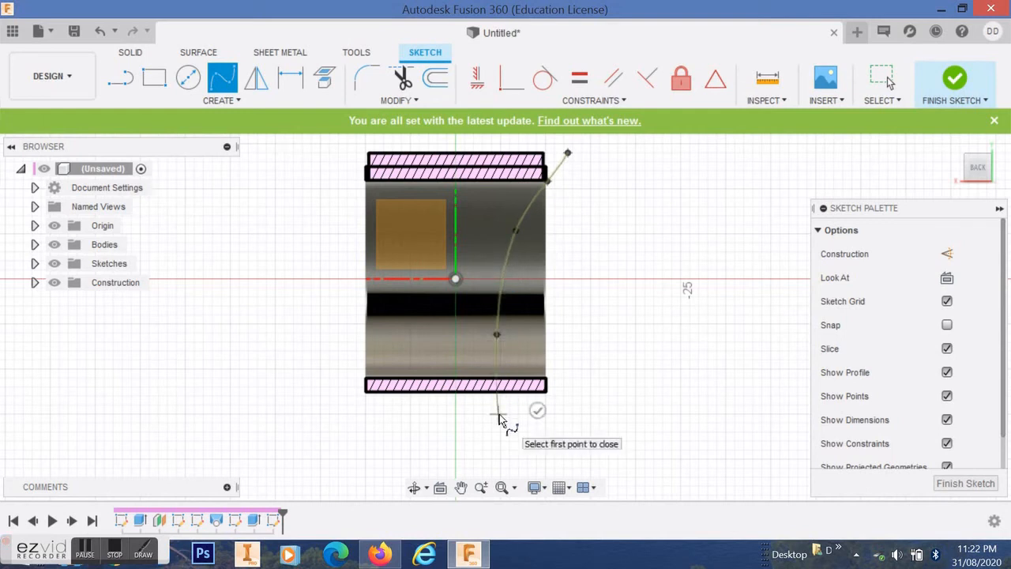
key(Escape)
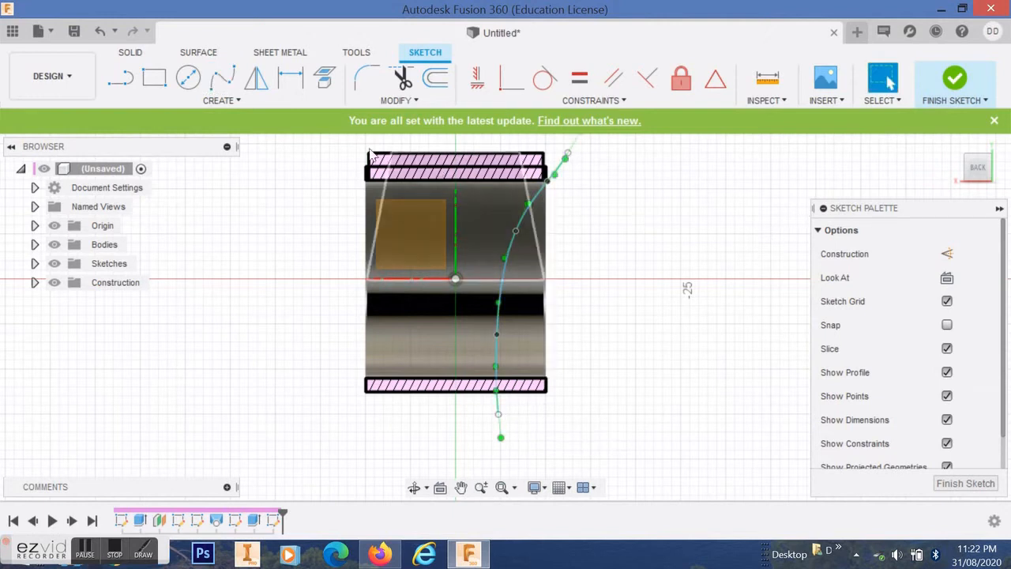
Draw two lines outside the ring's end: one about 12 mm outward from the spline's lower end, the other back up to its upper end
click(222, 77)
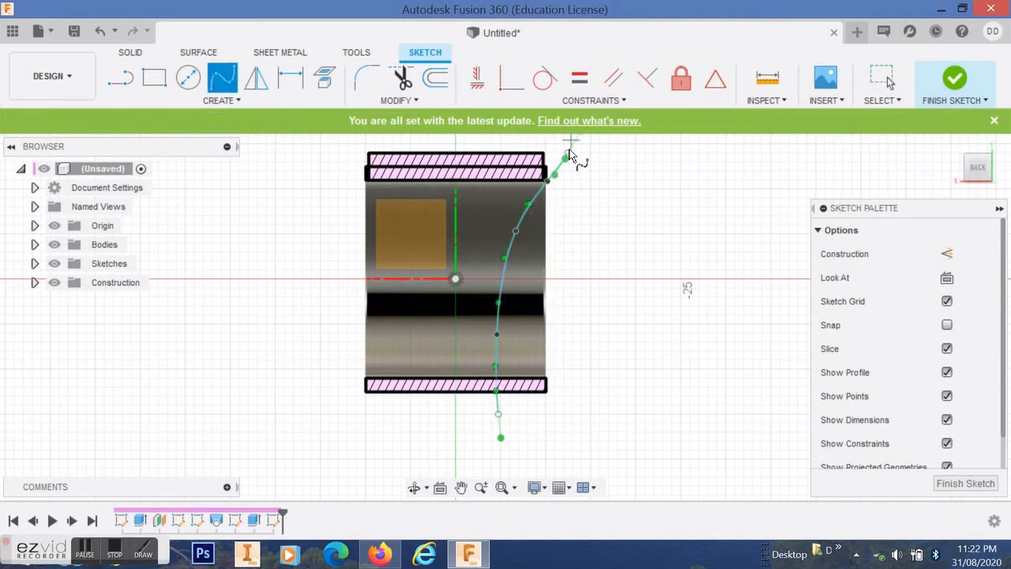
click(224, 100)
click(175, 120)
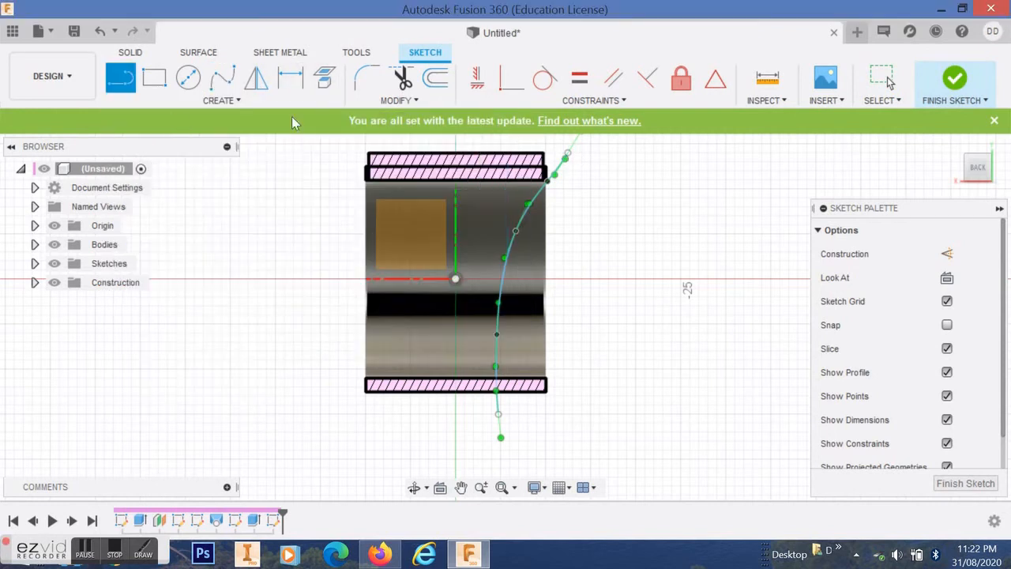
click(501, 439)
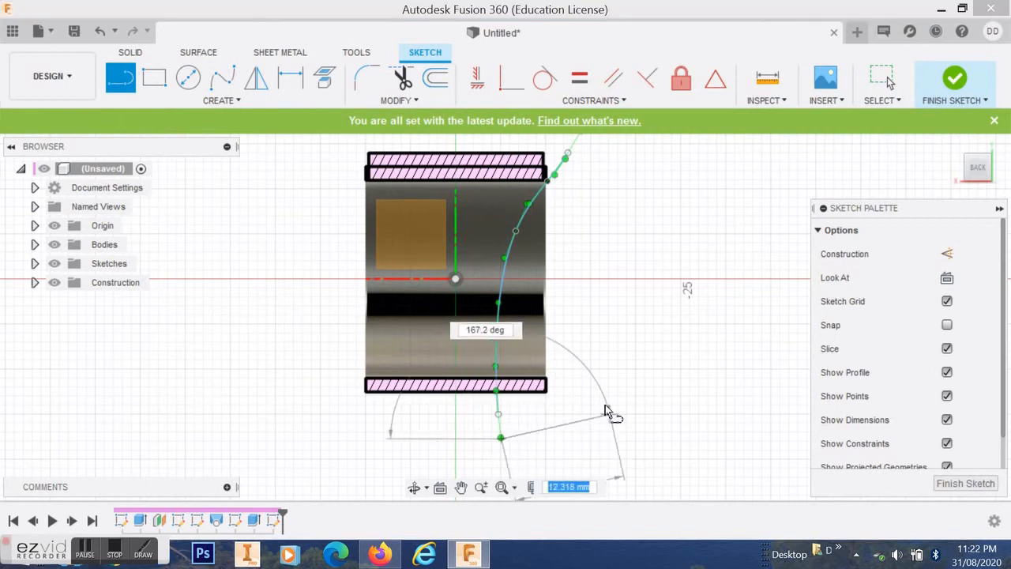
click(605, 408)
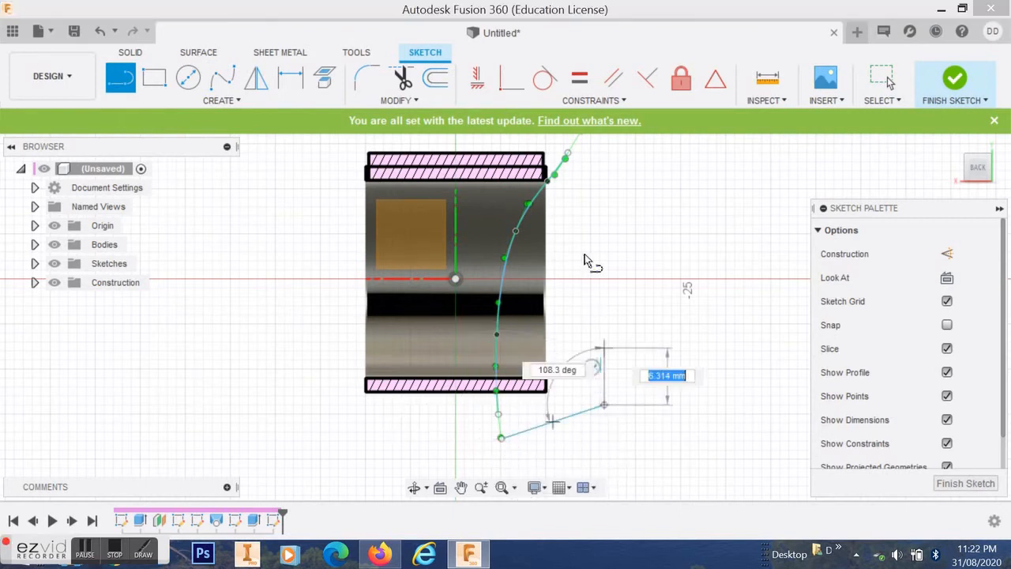
click(567, 155)
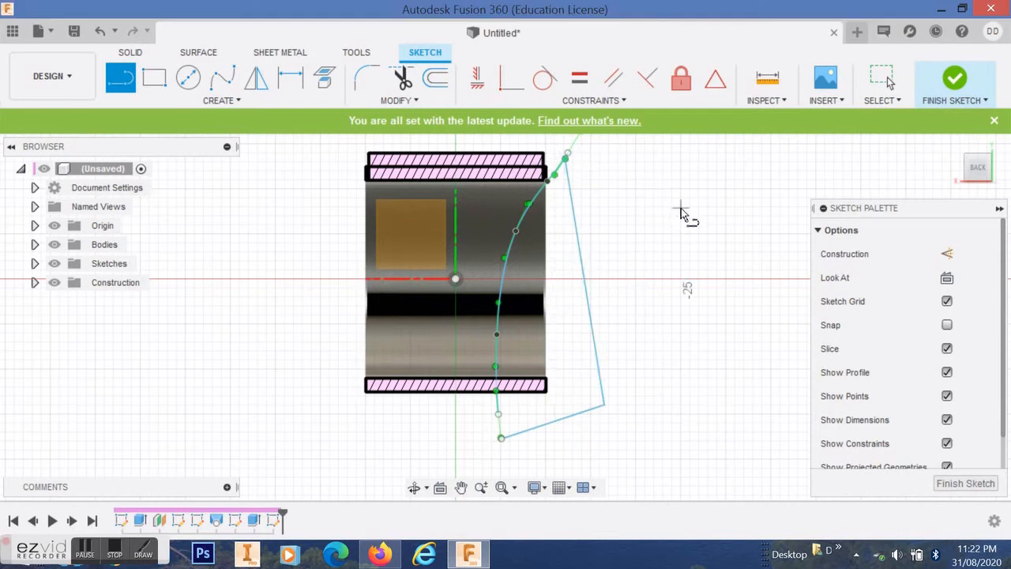
key(Escape)
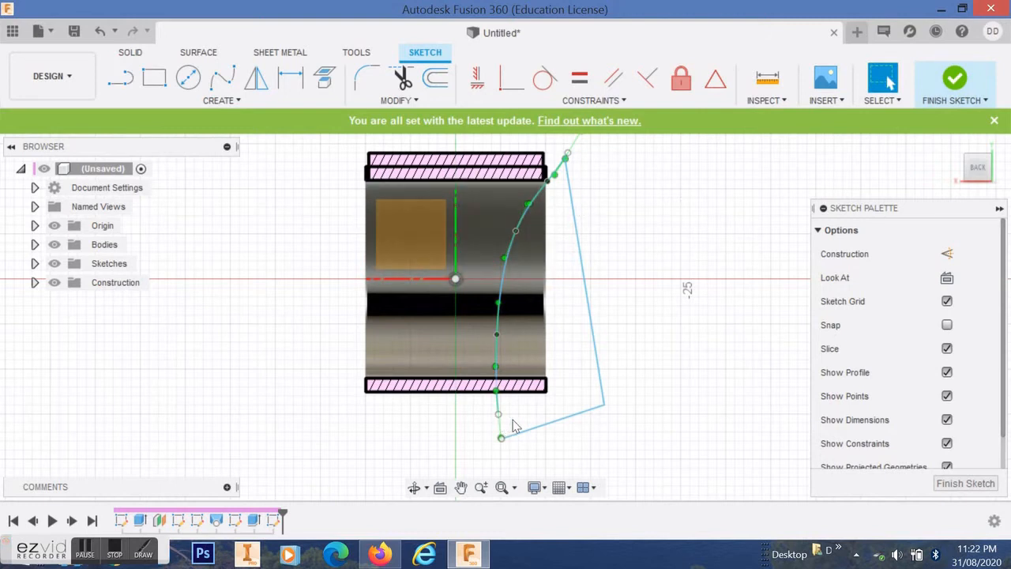
Move the spline's tangent handle near its upper end to the upper endpoint of the long outer line
scroll(542, 245, up, 4)
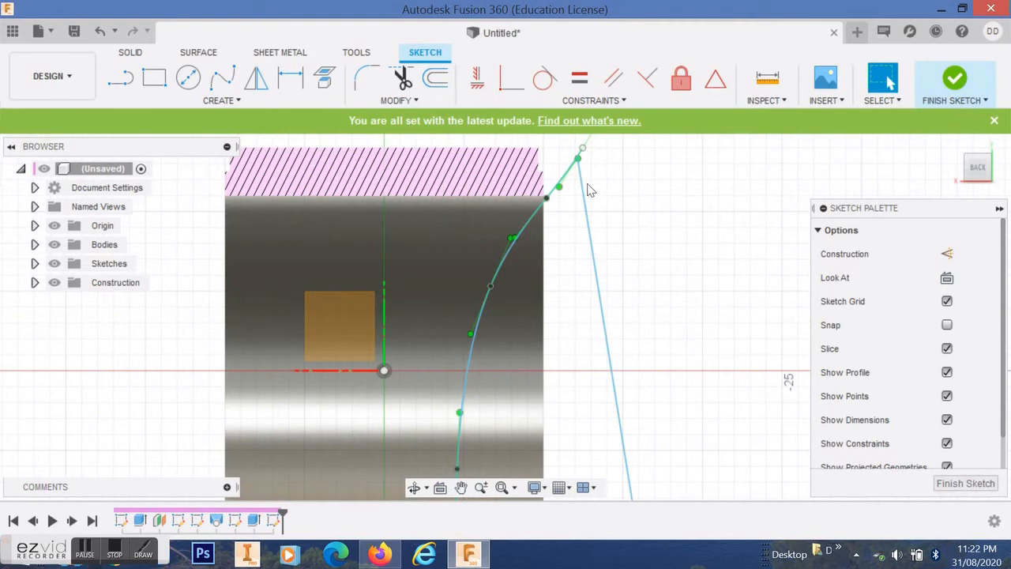
scroll(589, 190, up, 3)
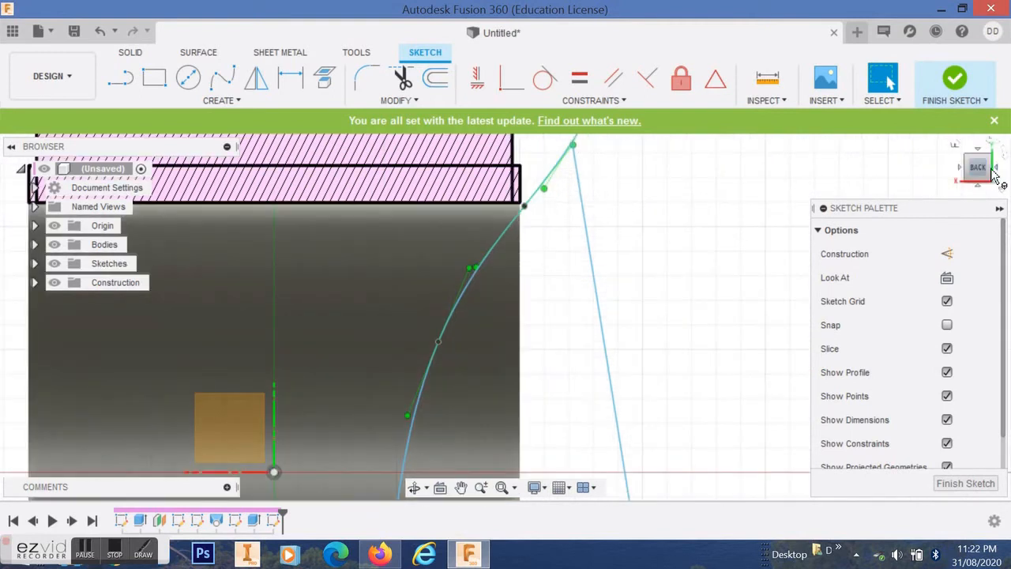
scroll(612, 206, up, 3)
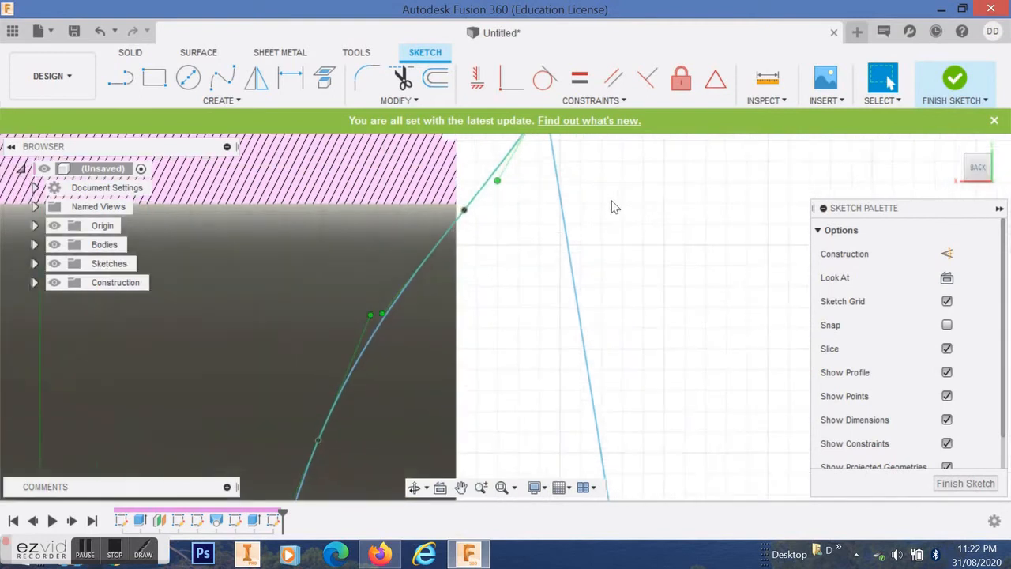
scroll(662, 223, down, 1)
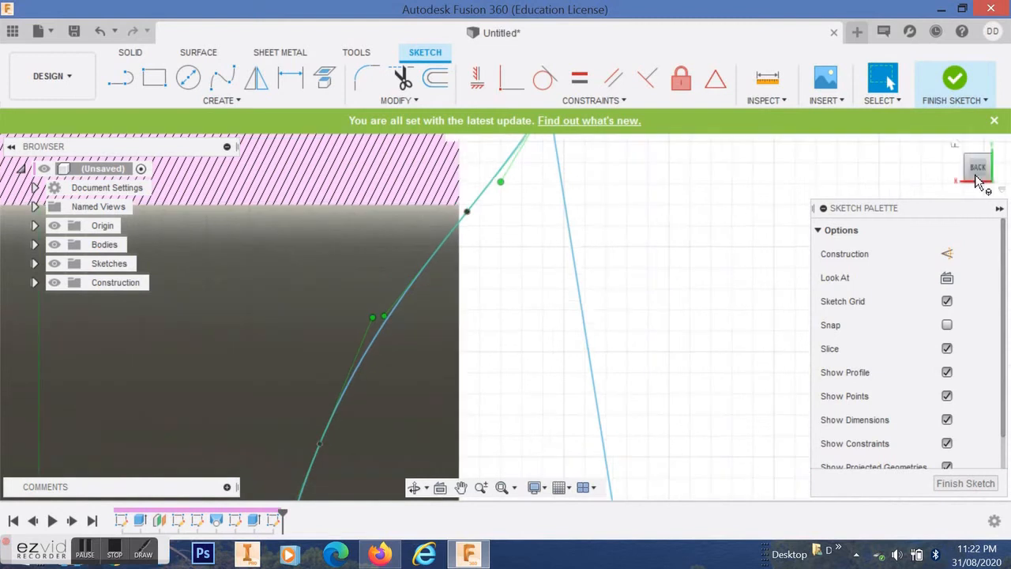
click(462, 487)
mouse_move(512, 240)
mouse_down()
mouse_move(512, 334)
mouse_move(515, 324)
mouse_up()
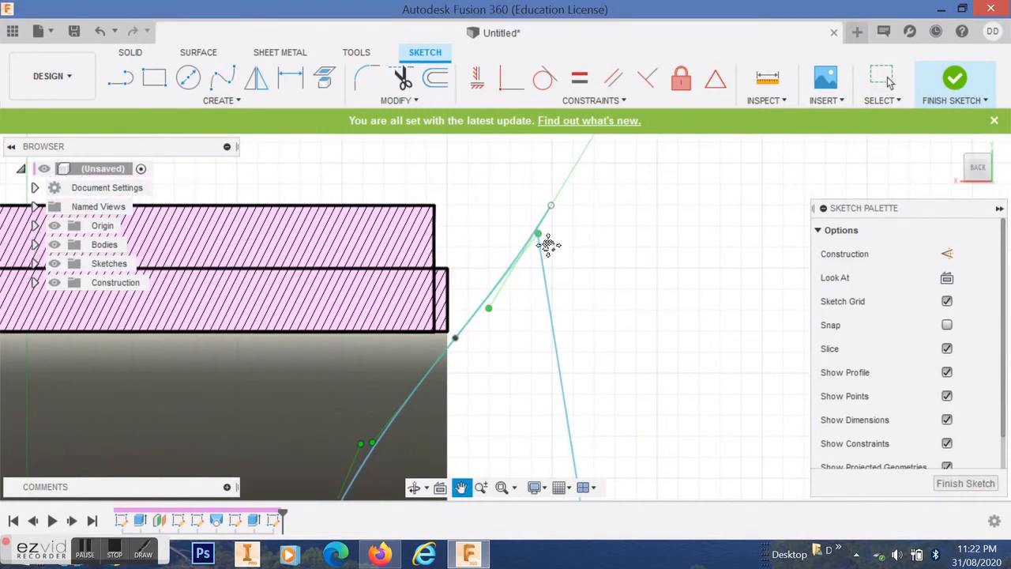
scroll(546, 229, up, 4)
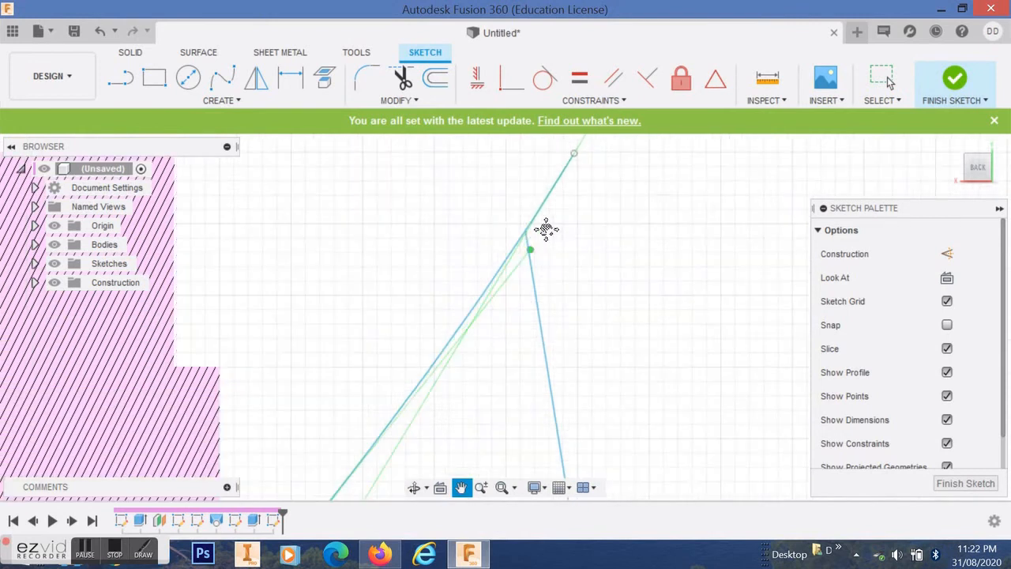
scroll(553, 282, up, 3)
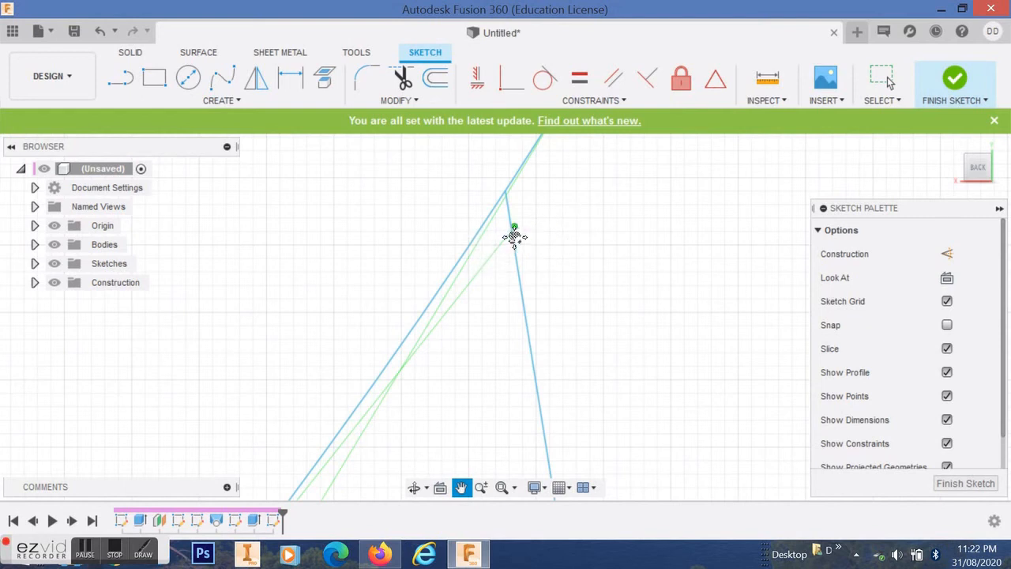
key(Escape)
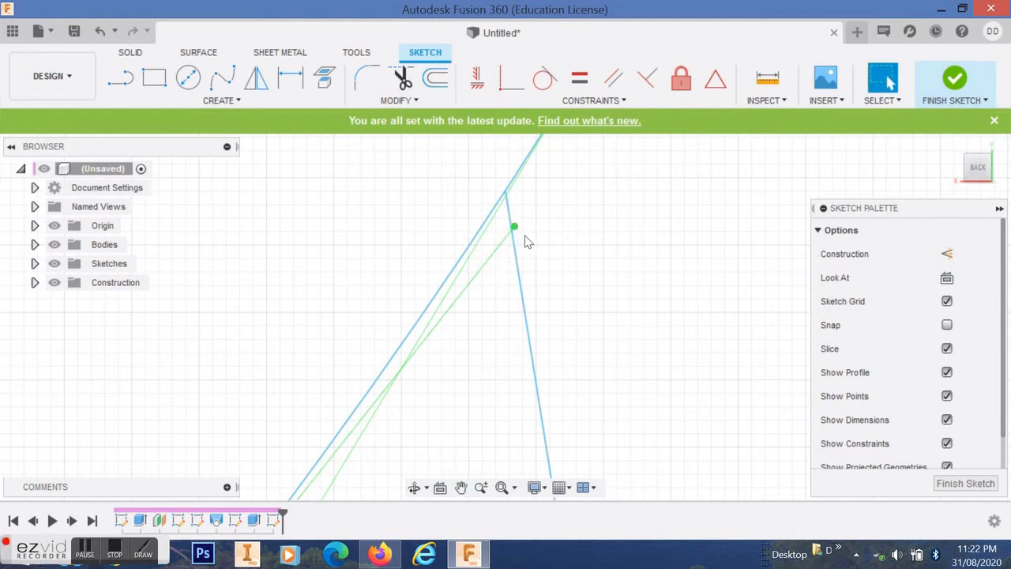
click(515, 226)
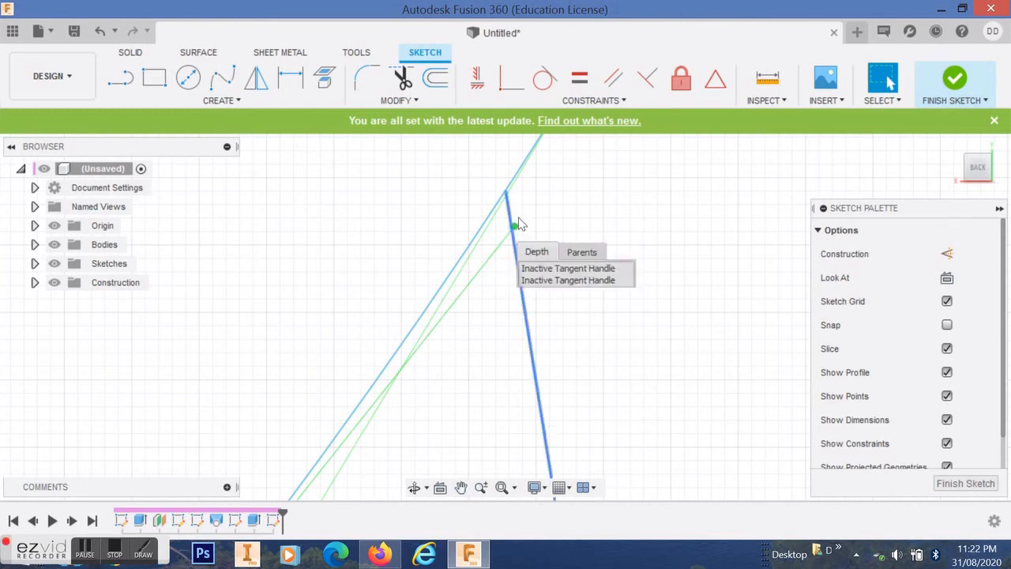
drag(515, 228, 509, 189)
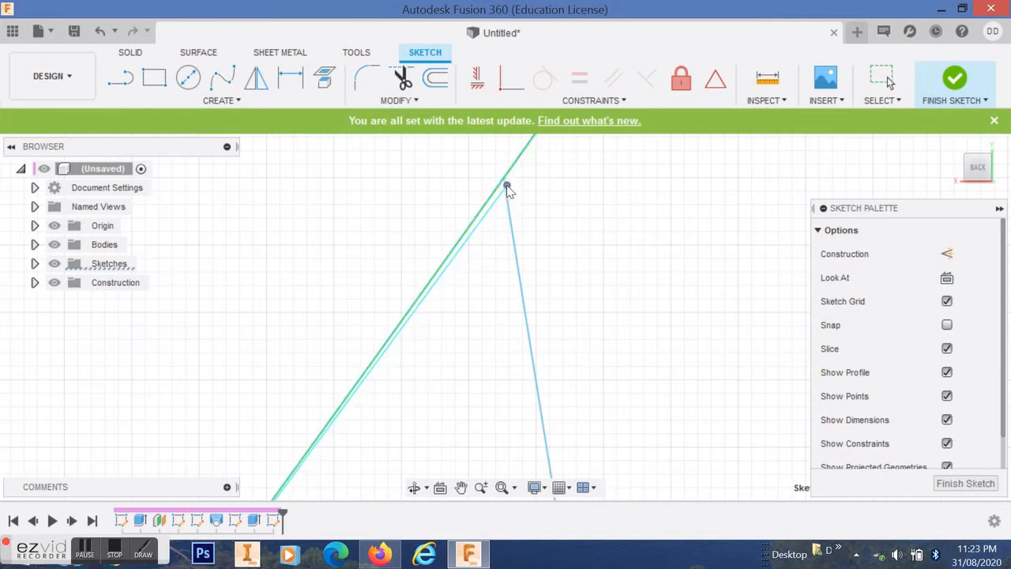
Nudge the spline's upper tangent handle slightly downward near the top of the long outer line
drag(507, 187, 508, 188)
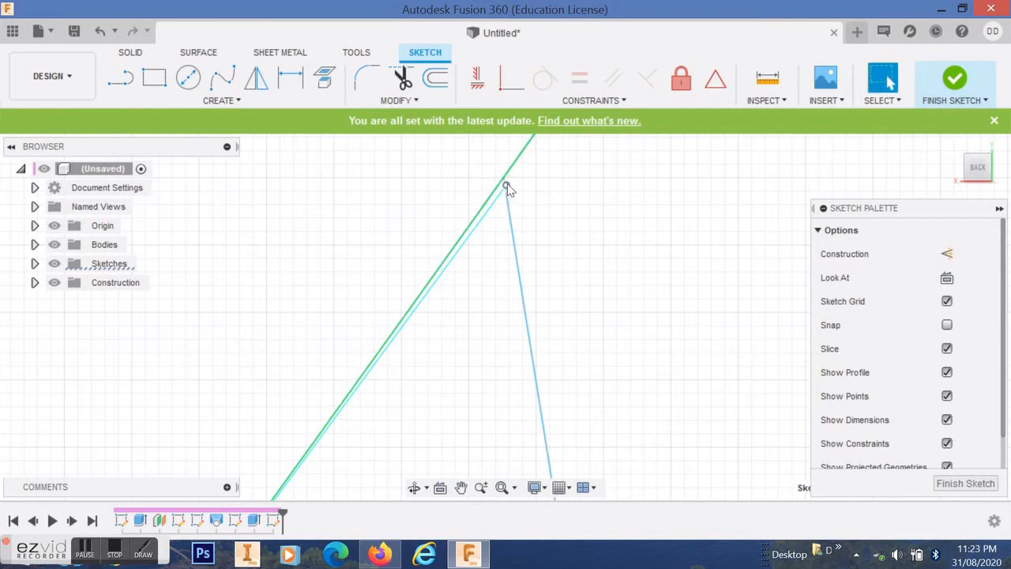
click(510, 222)
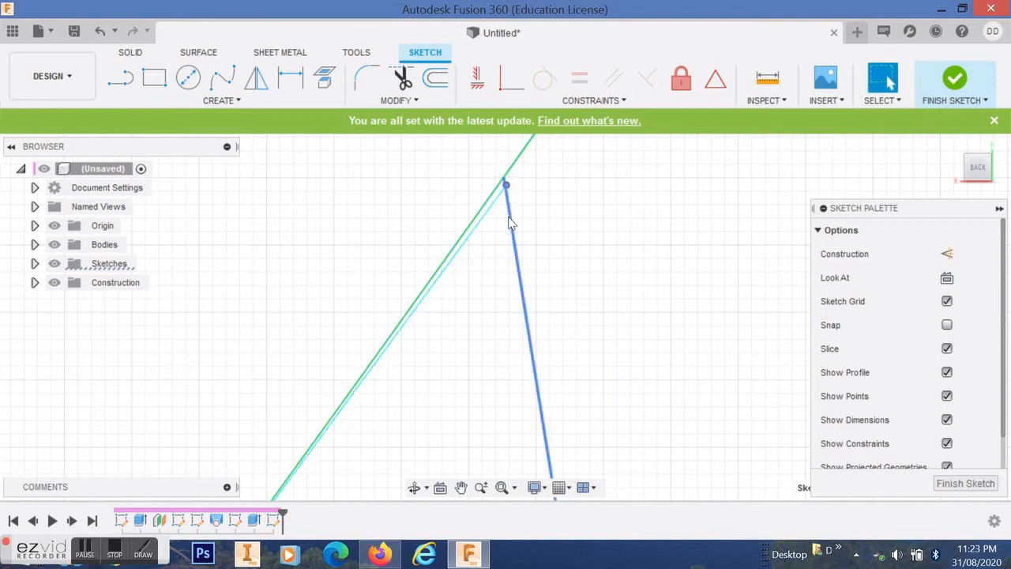
click(556, 235)
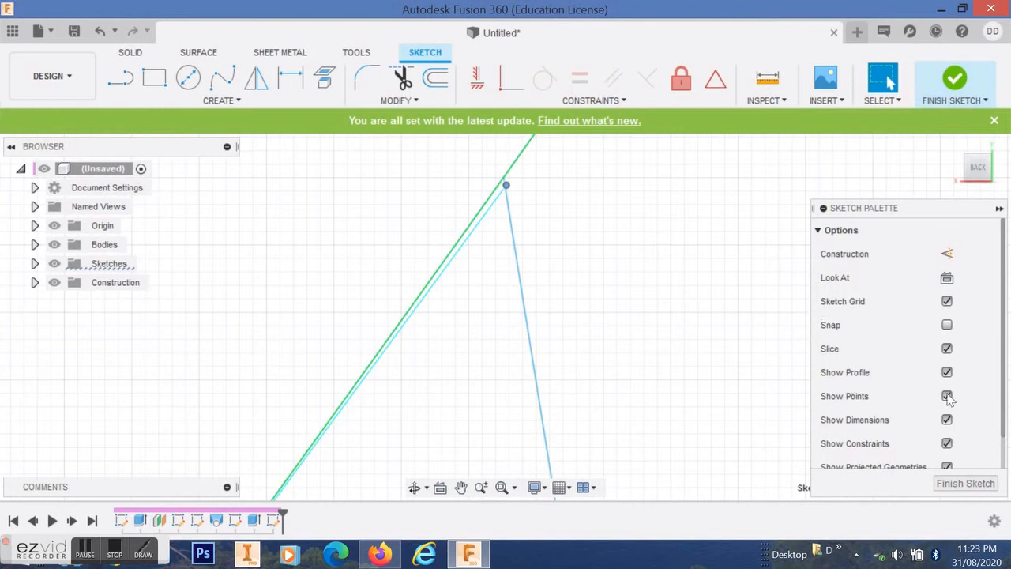
scroll(1003, 365, down, 2)
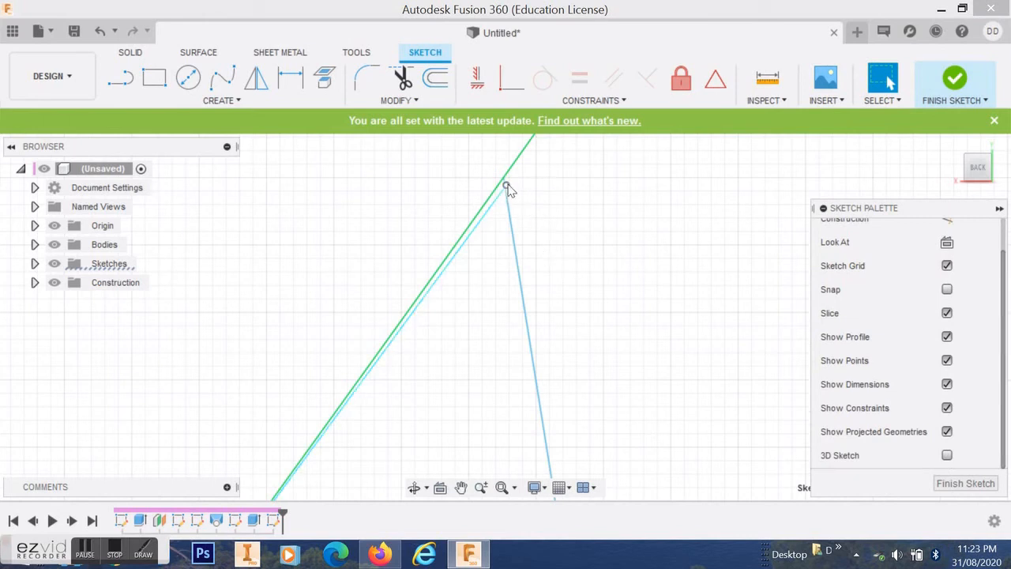
drag(508, 189, 508, 198)
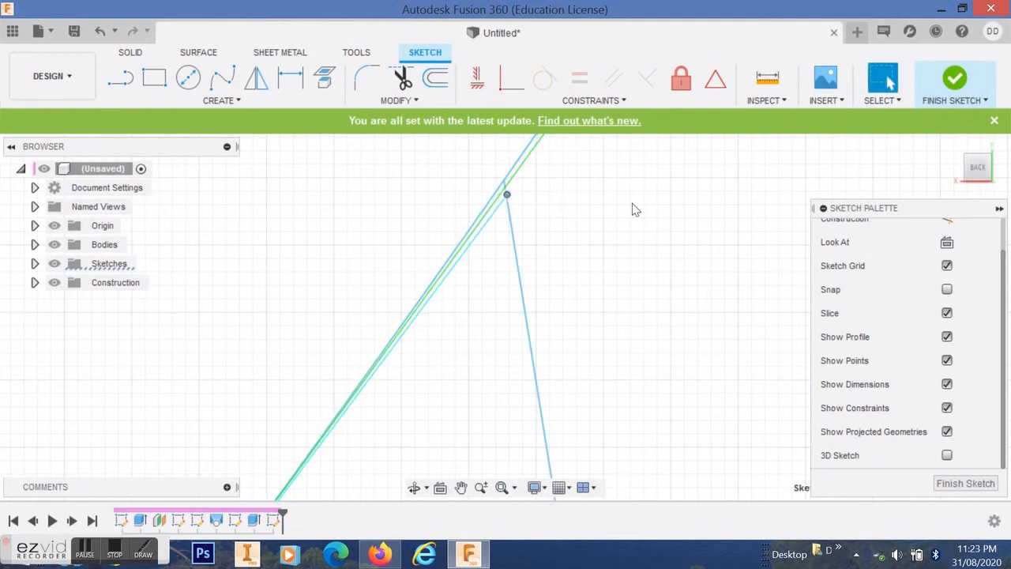
scroll(532, 359, down, 5)
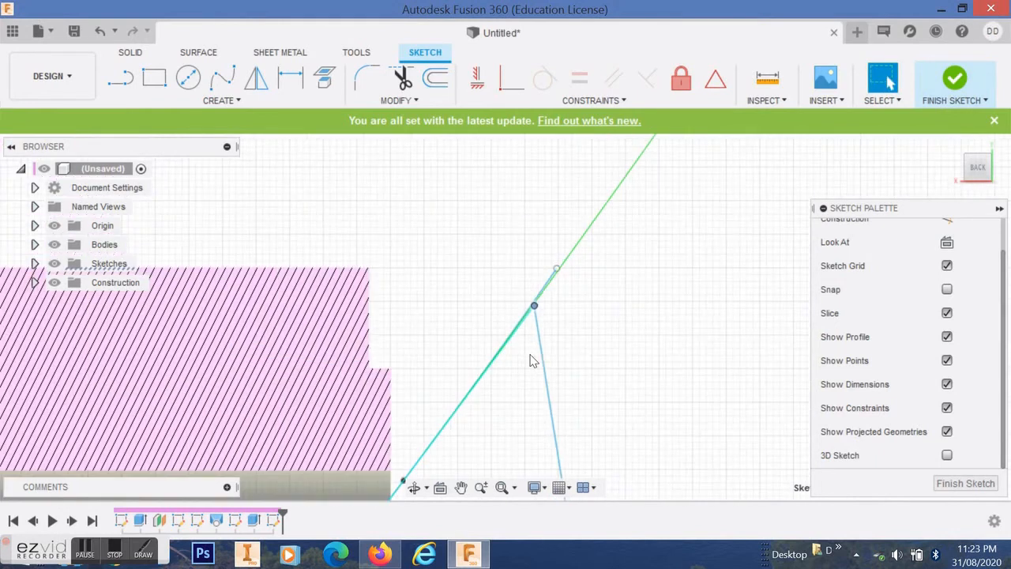
scroll(533, 361, down, 8)
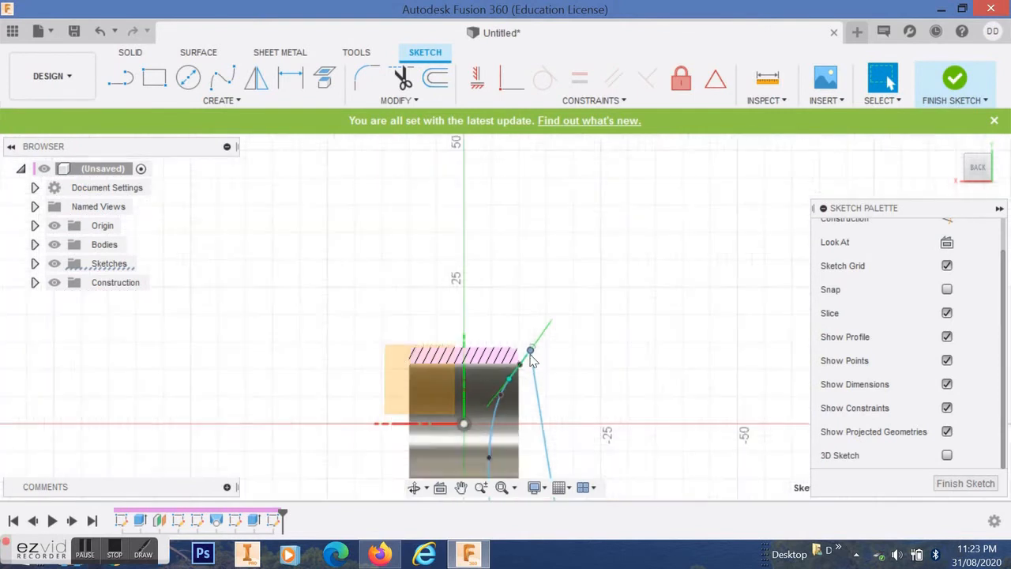
scroll(533, 360, down, 2)
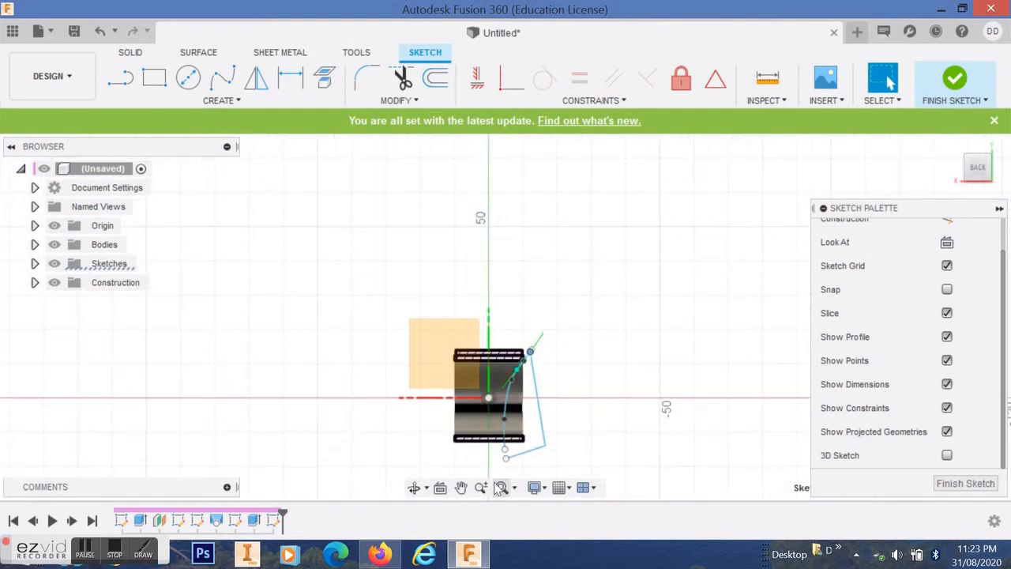
scroll(498, 488, up, 5)
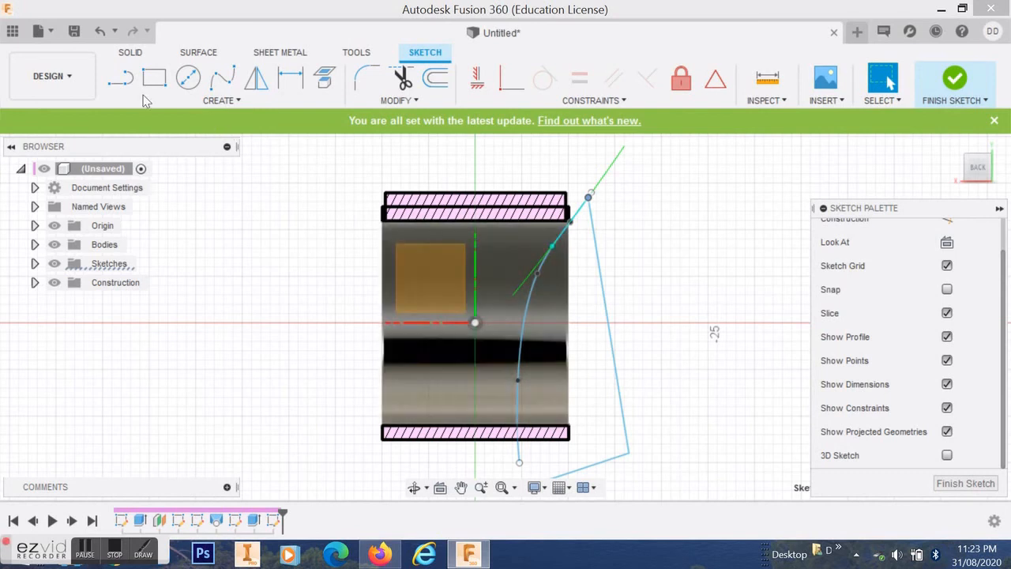
click(236, 102)
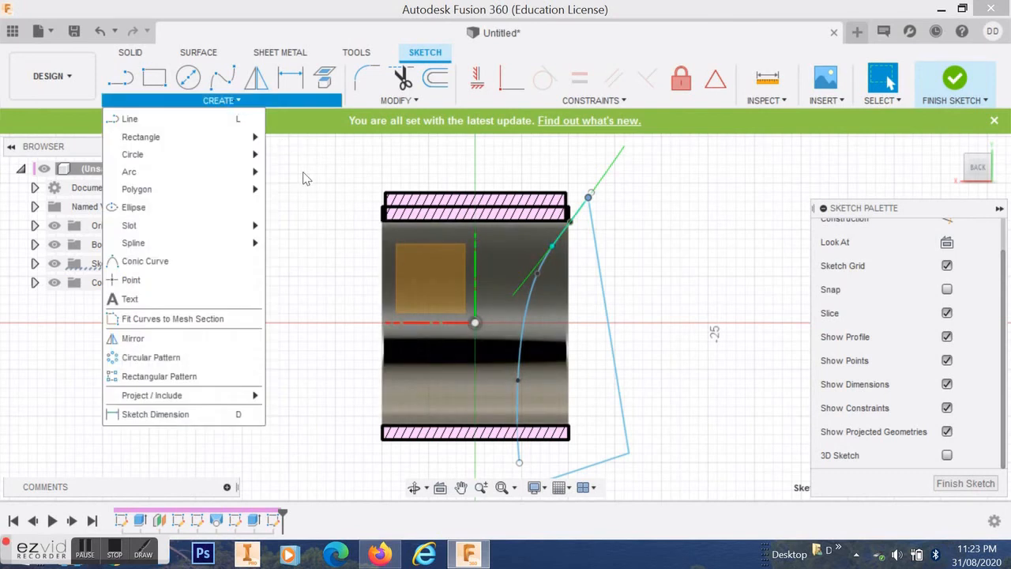
click(130, 52)
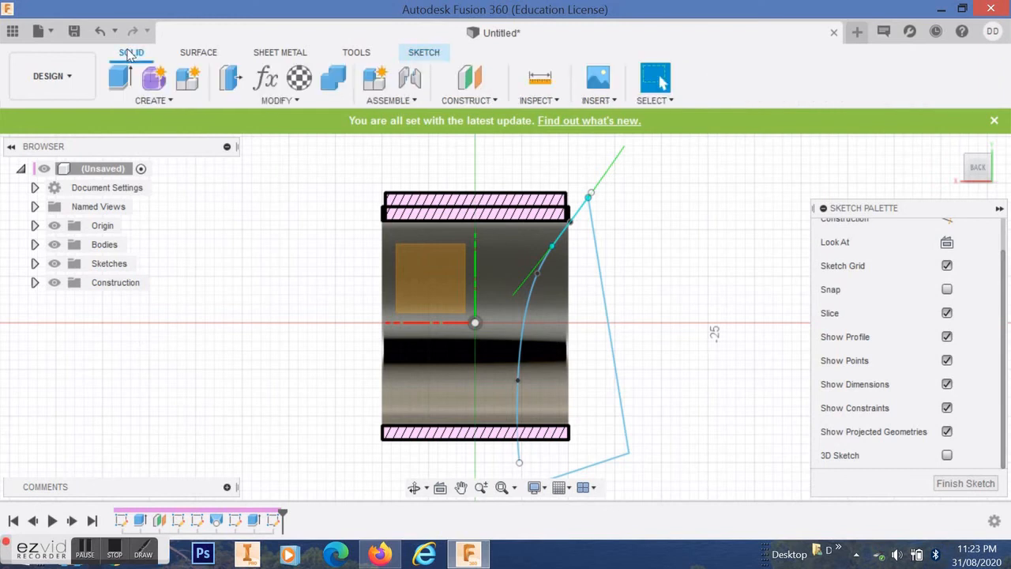
click(120, 76)
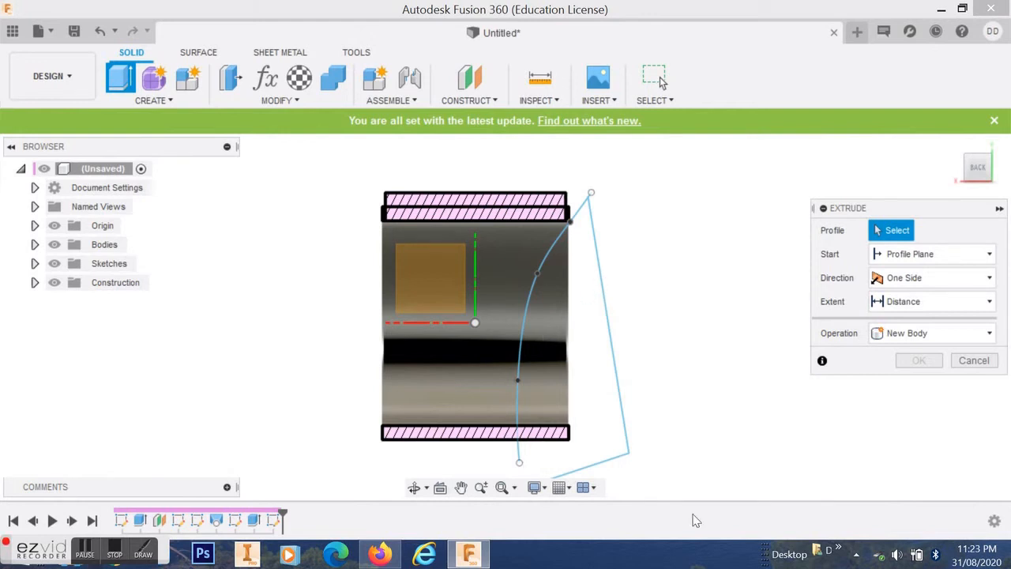
click(975, 361)
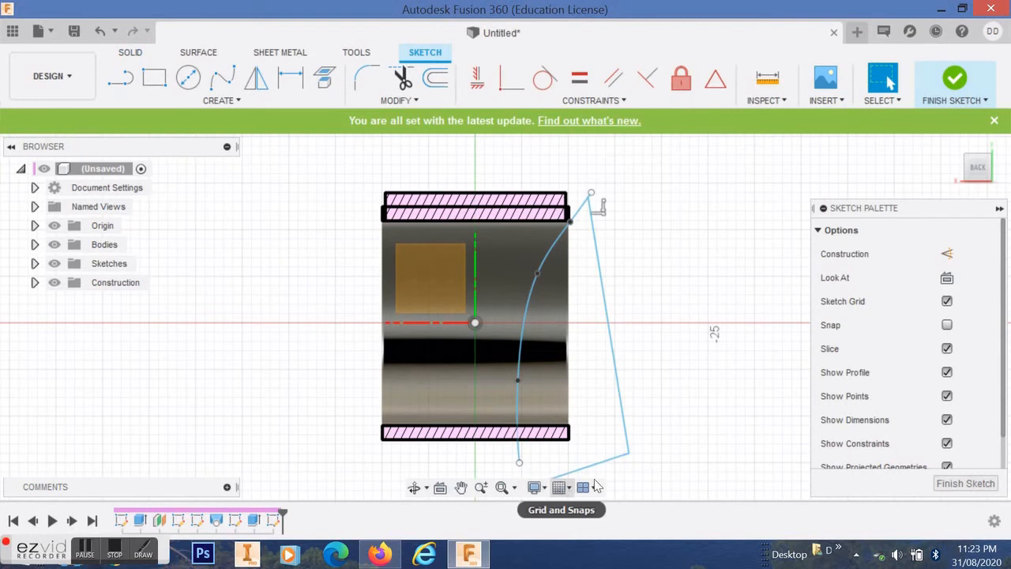
Close the side profile by moving the short outer line's free end onto the spline's lower endpoint, and finish the sketch
scroll(629, 457, up, 2)
scroll(613, 464, down, 5)
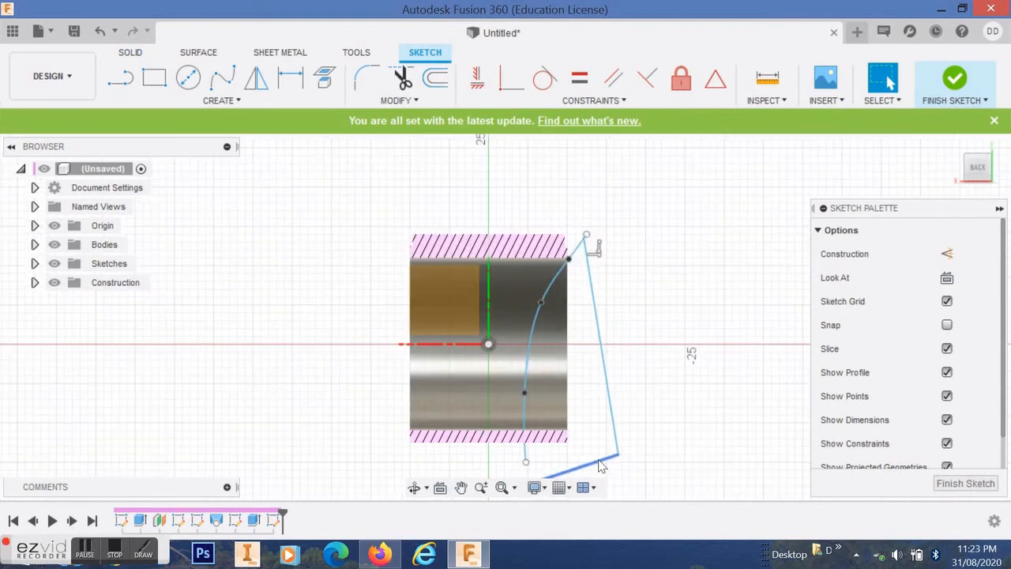
scroll(602, 462, down, 1)
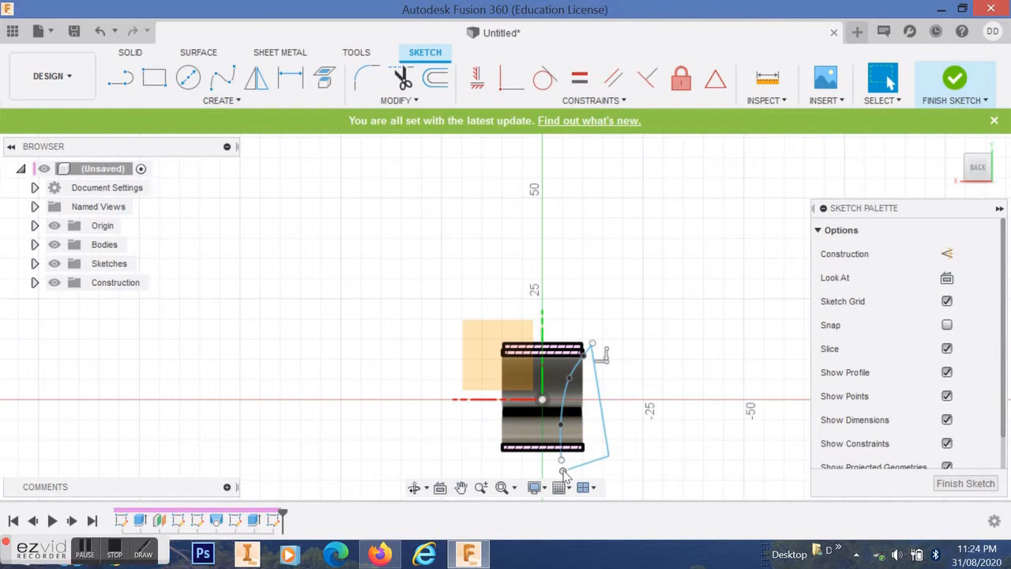
click(503, 487)
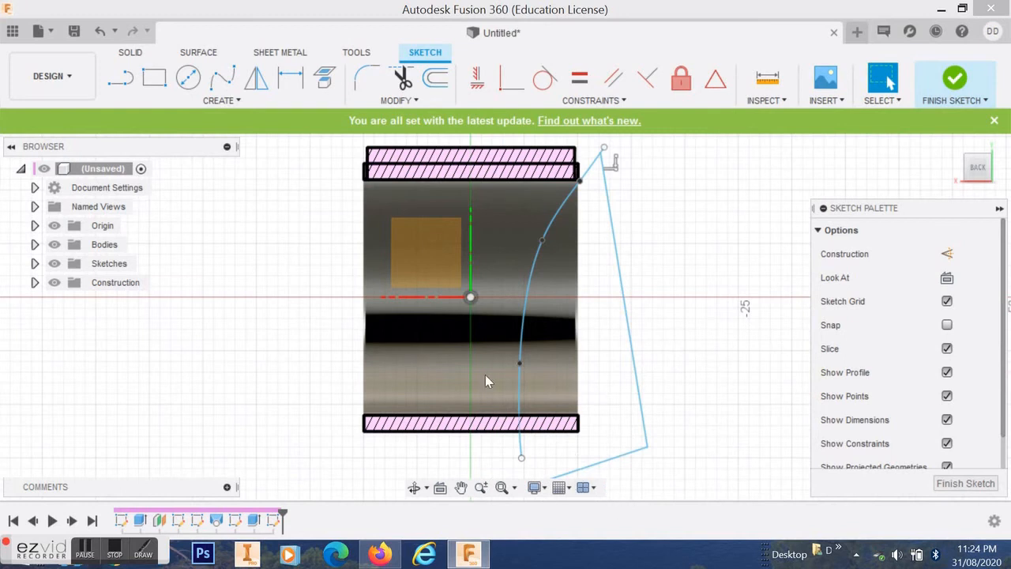
click(461, 488)
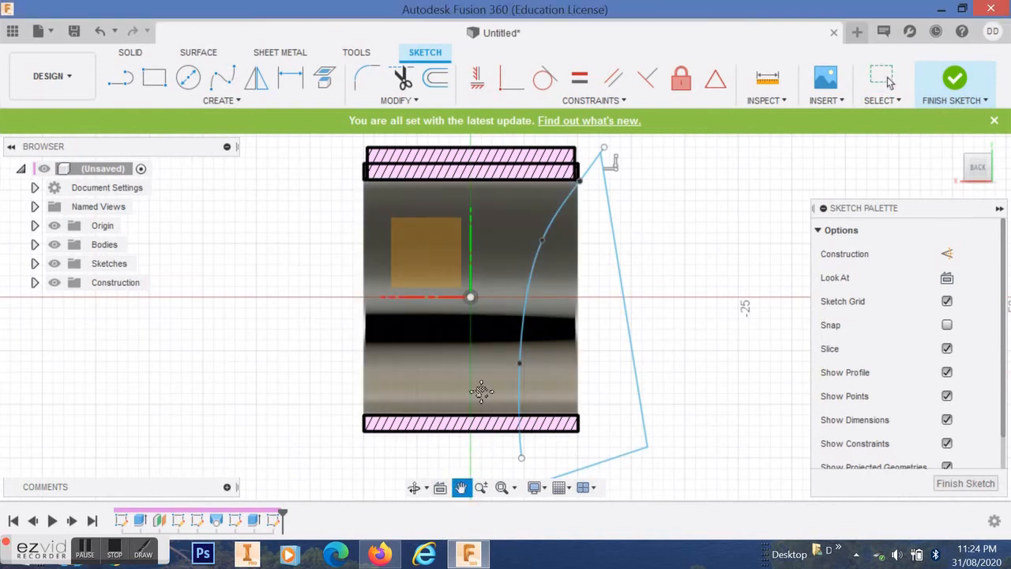
drag(480, 388, 480, 325)
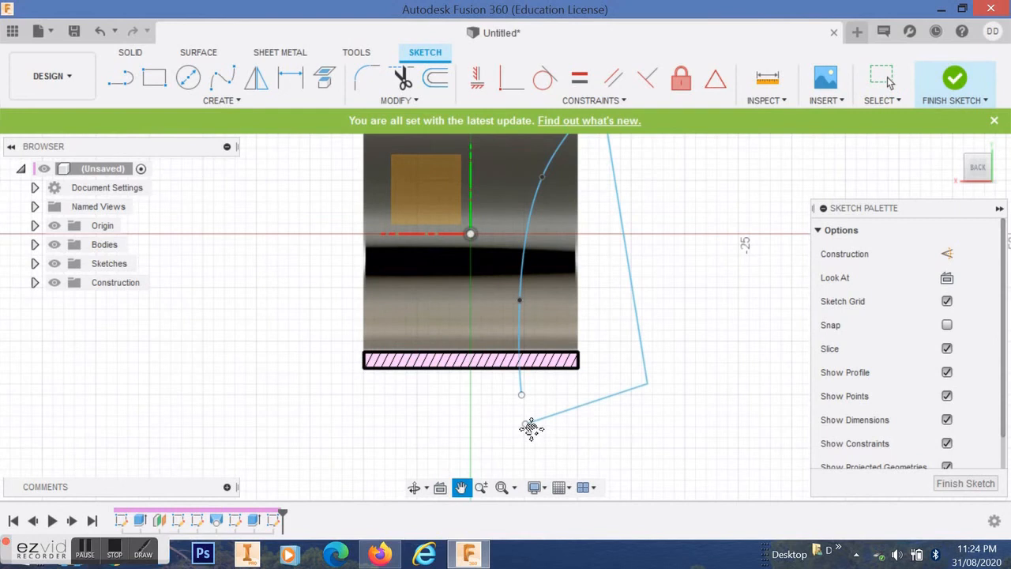
key(Escape)
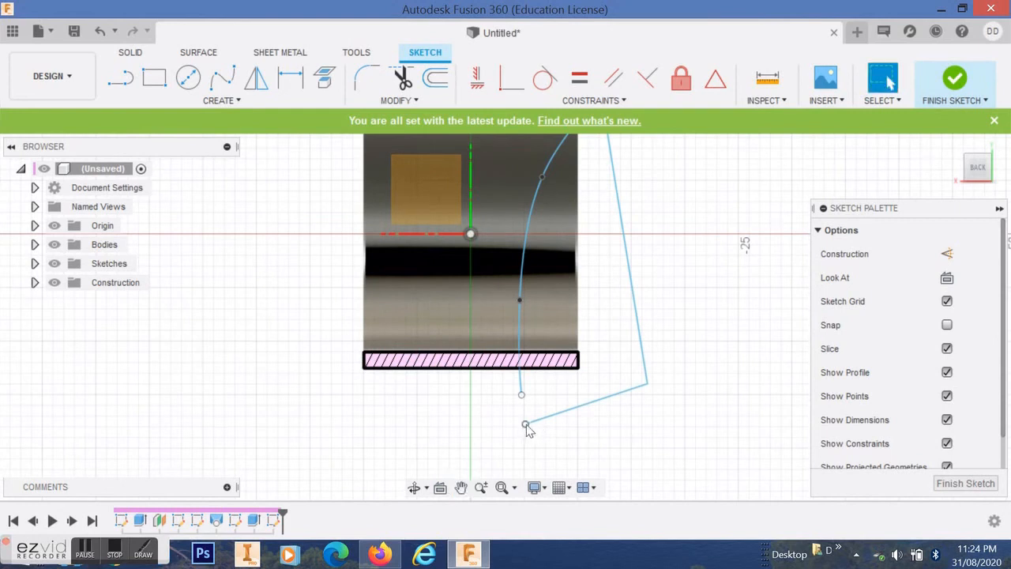
click(526, 425)
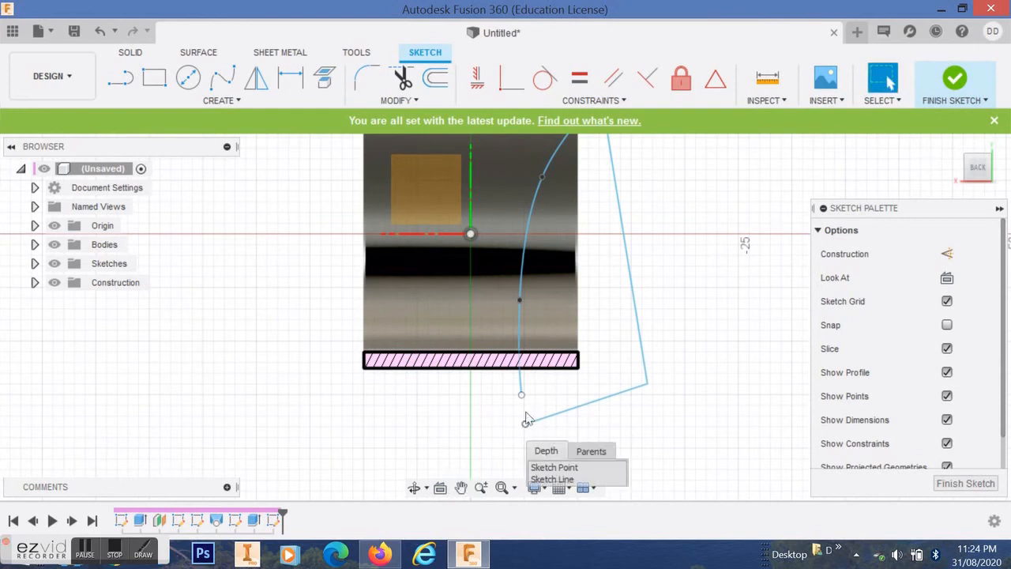
click(525, 424)
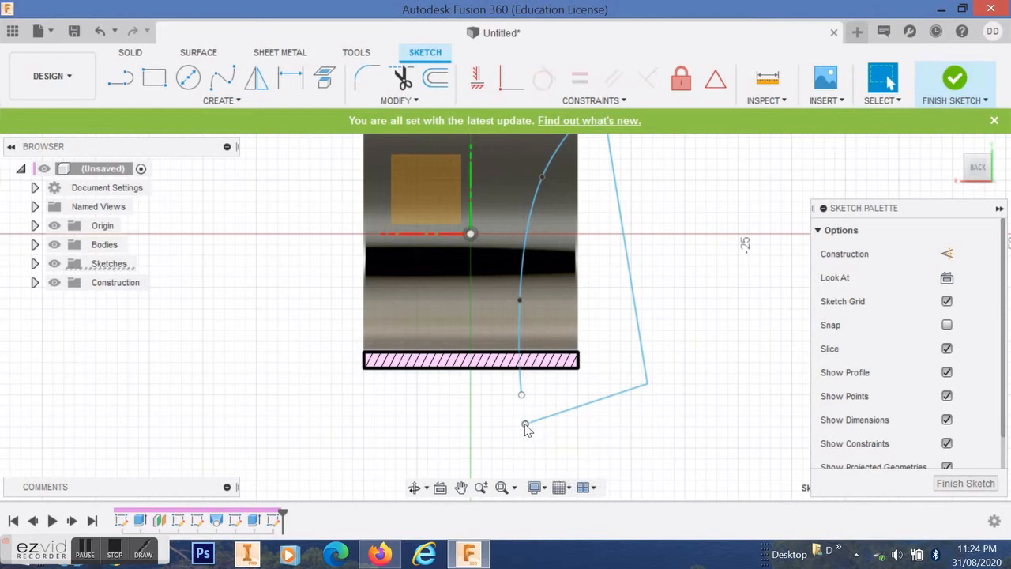
click(525, 424)
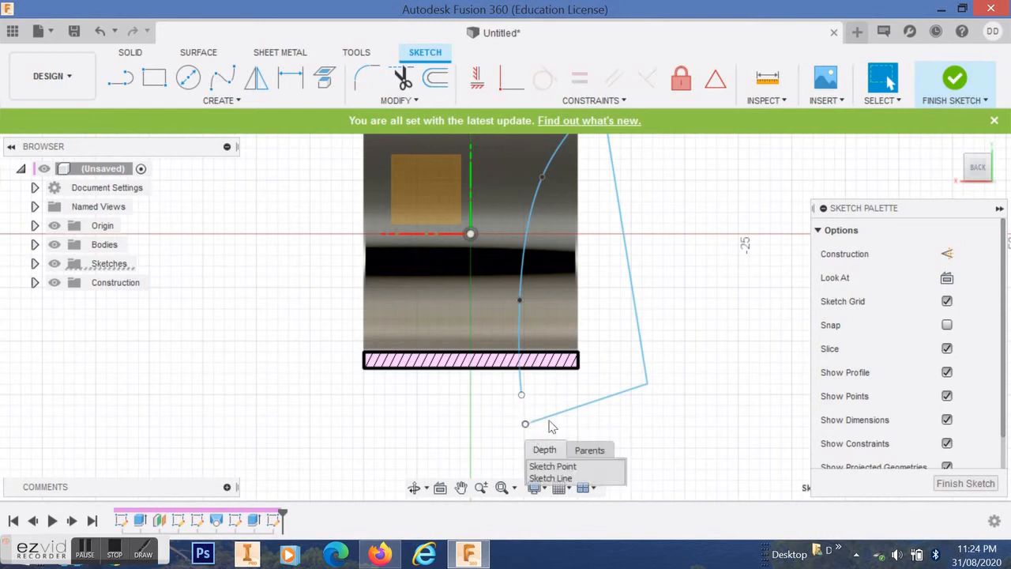
click(551, 423)
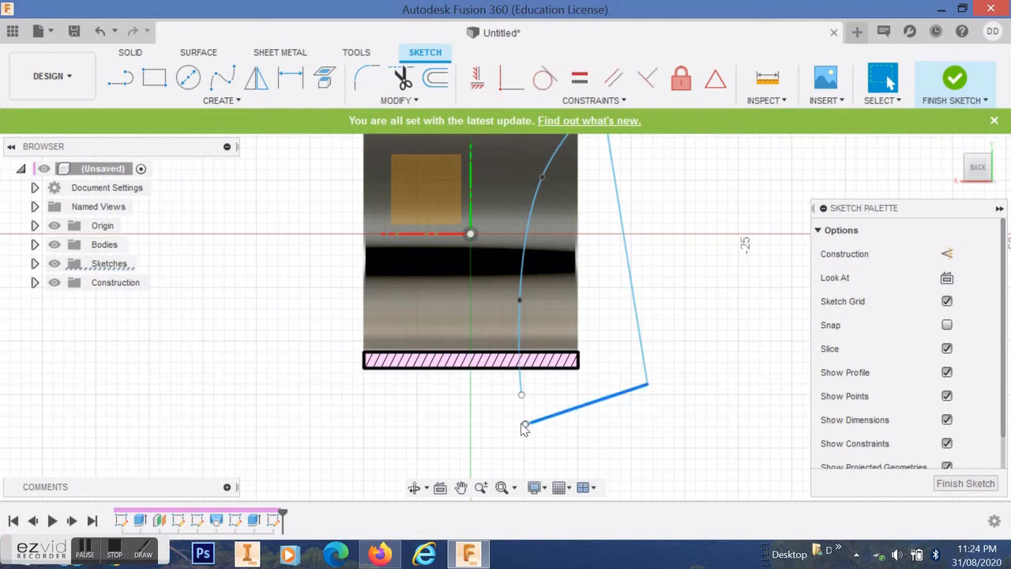
drag(525, 424, 522, 394)
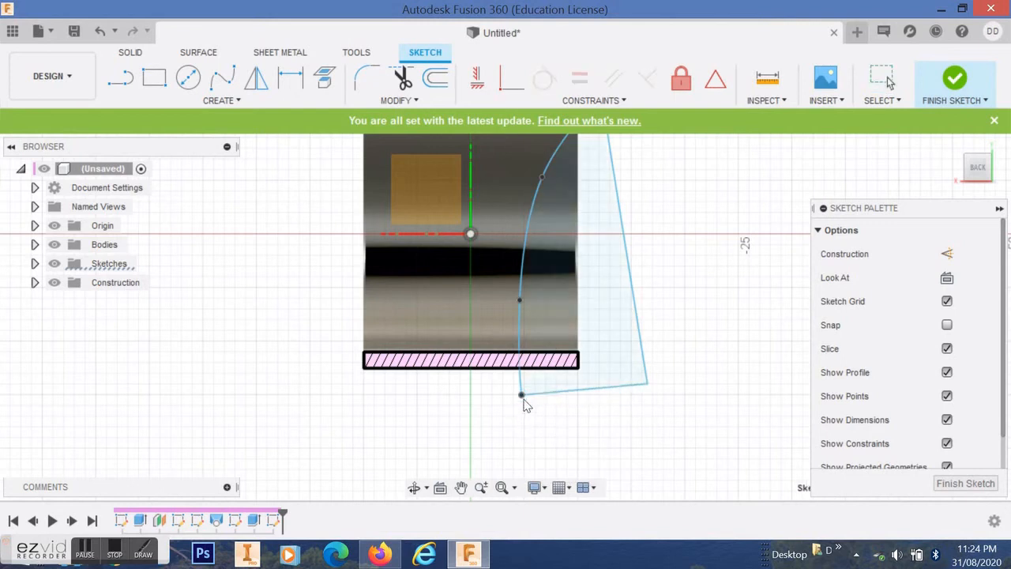
scroll(620, 421, down, 3)
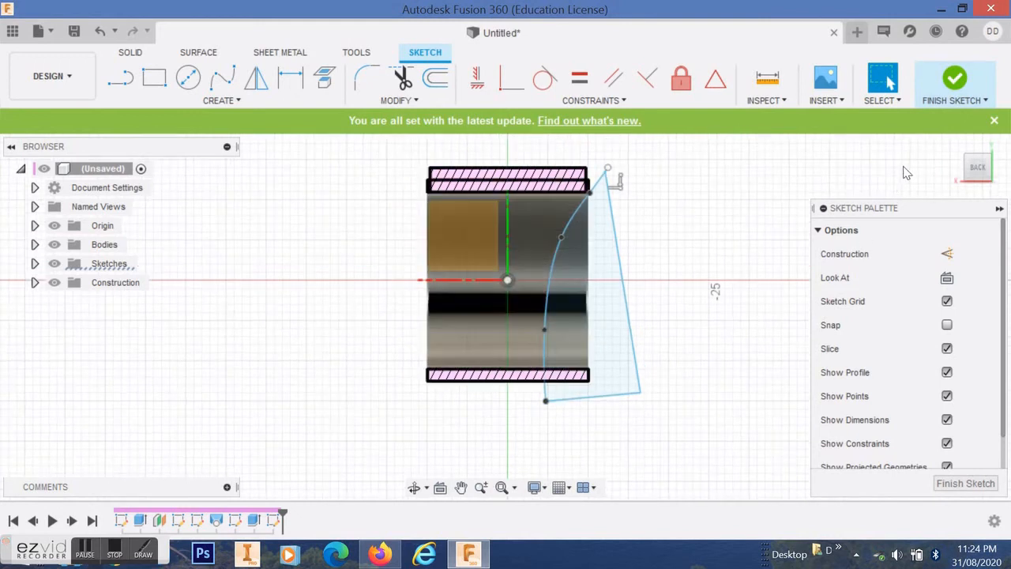
click(954, 79)
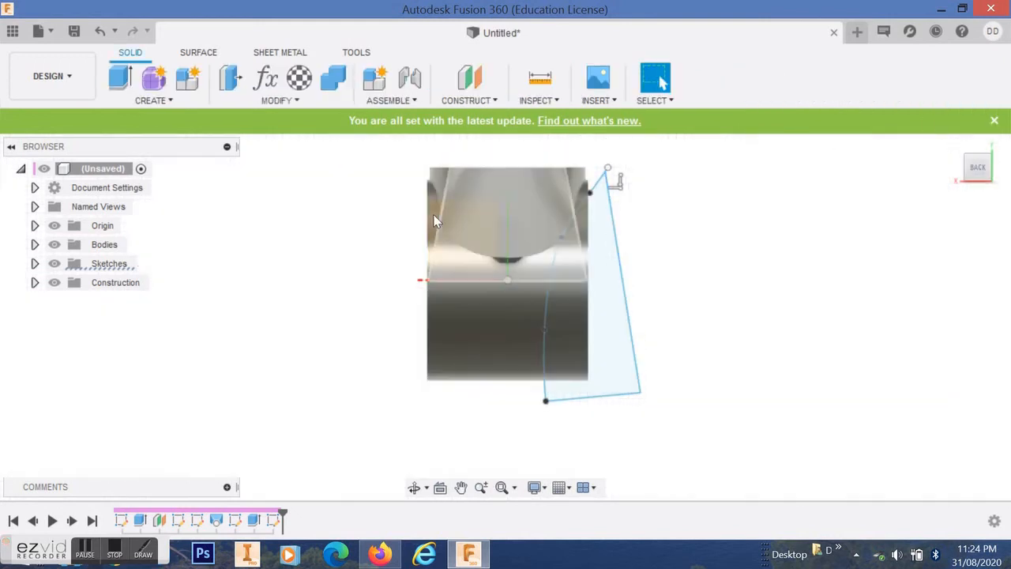
Extrude the closed side profile as a symmetric cut through the ring, about 16 mm to each side
click(596, 272)
click(120, 77)
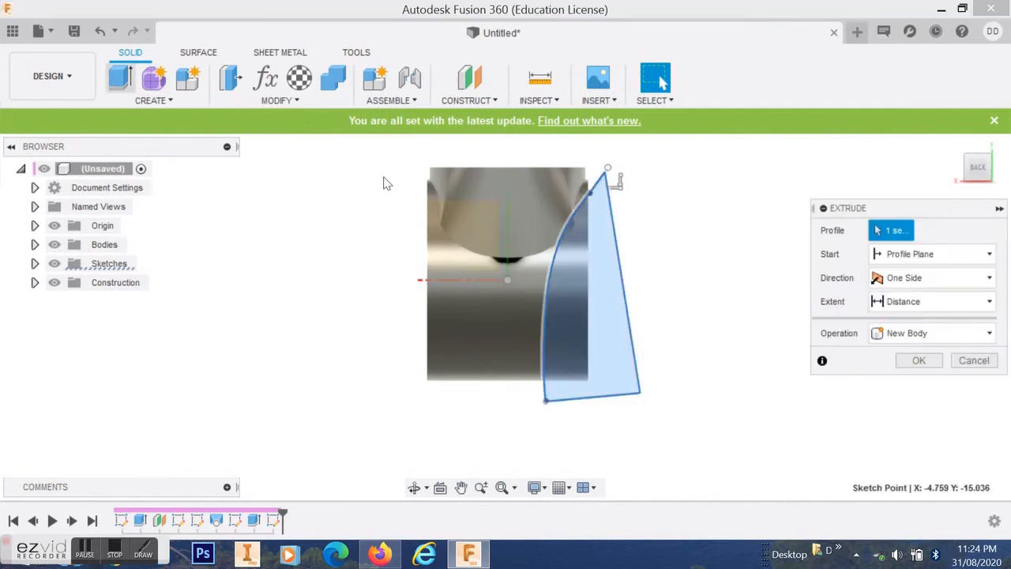
click(589, 269)
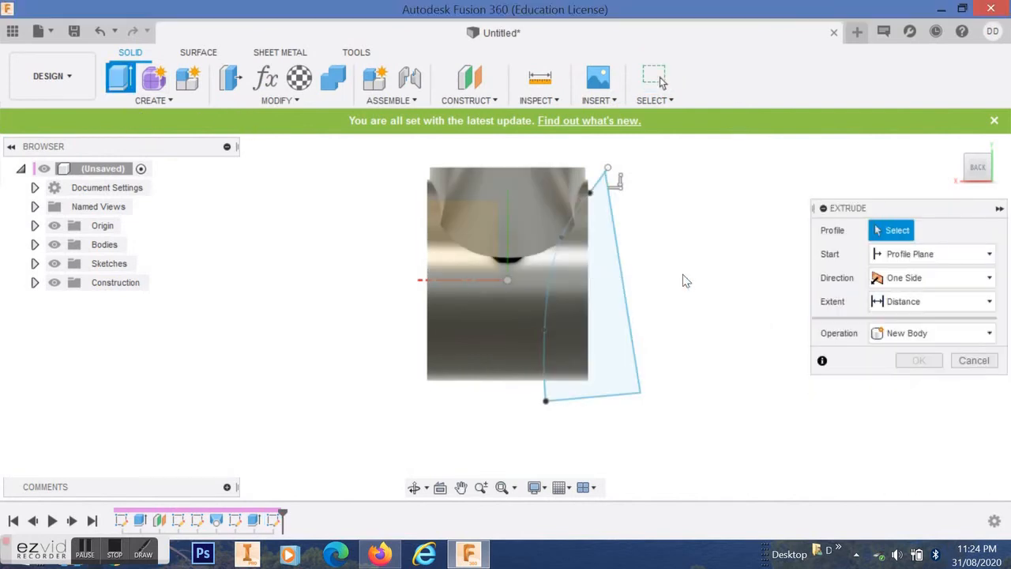
click(597, 291)
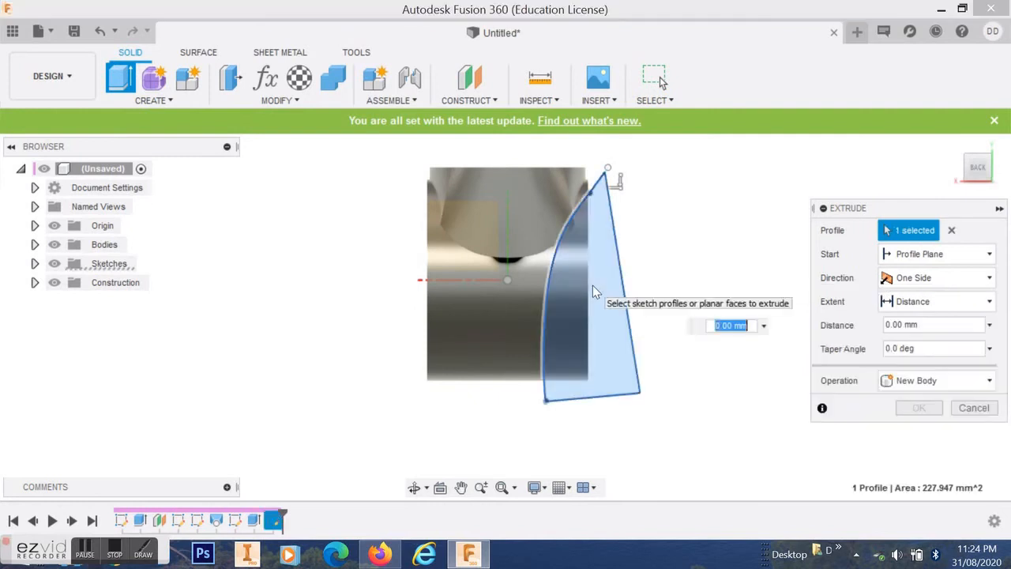
mouse_move(978, 176)
mouse_down()
mouse_move(974, 245)
mouse_move(974, 232)
mouse_up()
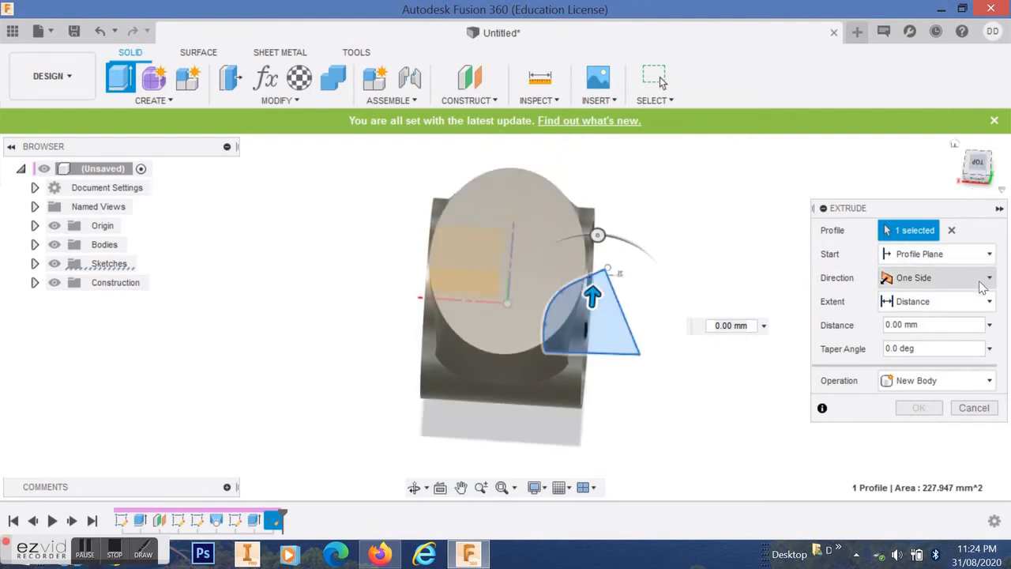
click(952, 381)
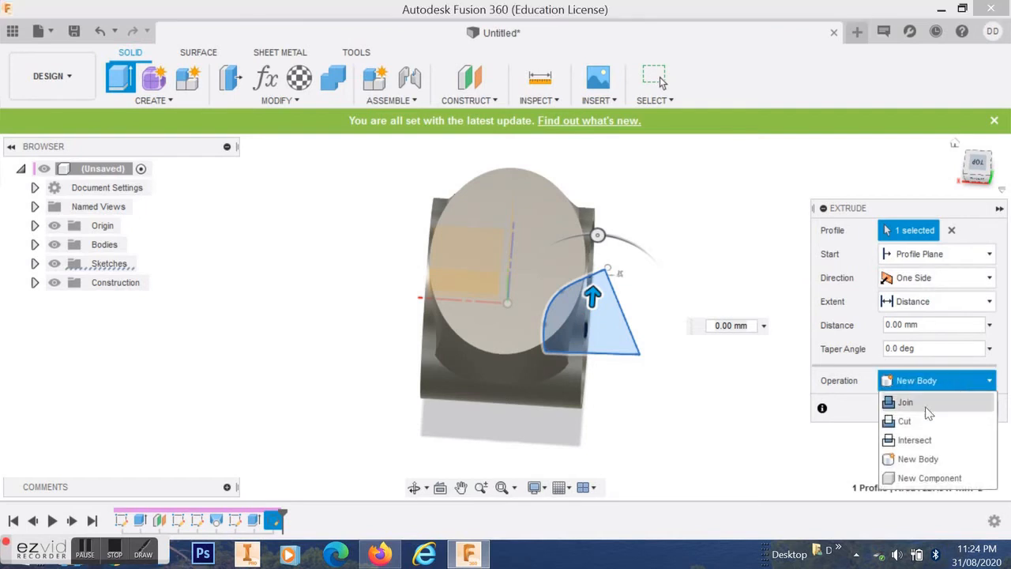
click(905, 421)
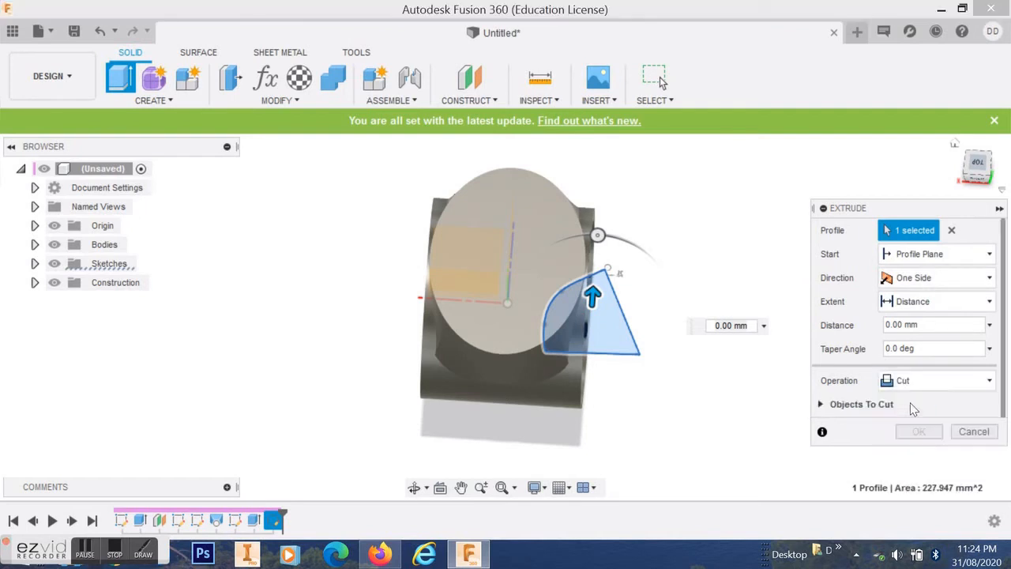
click(982, 278)
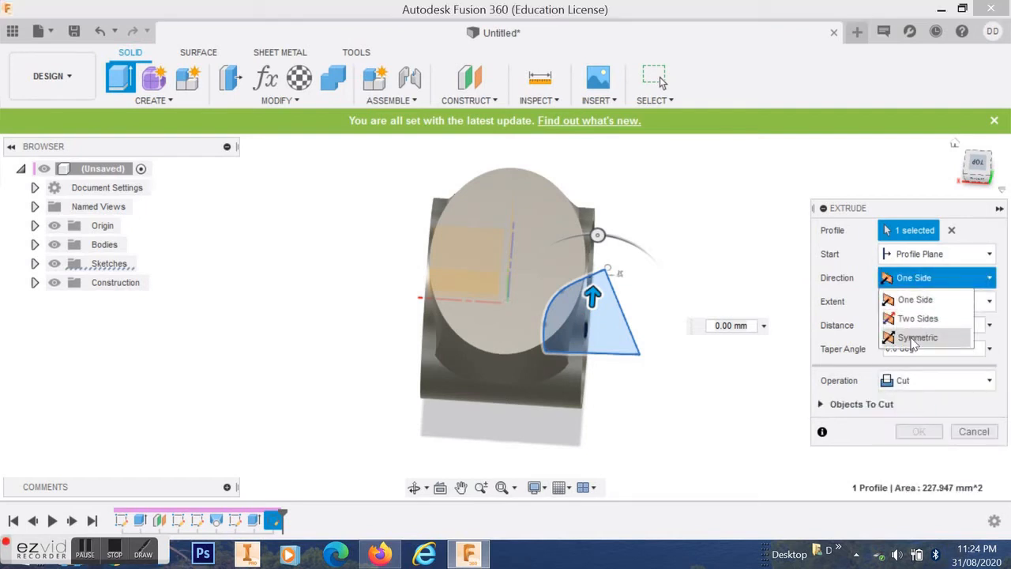
click(917, 338)
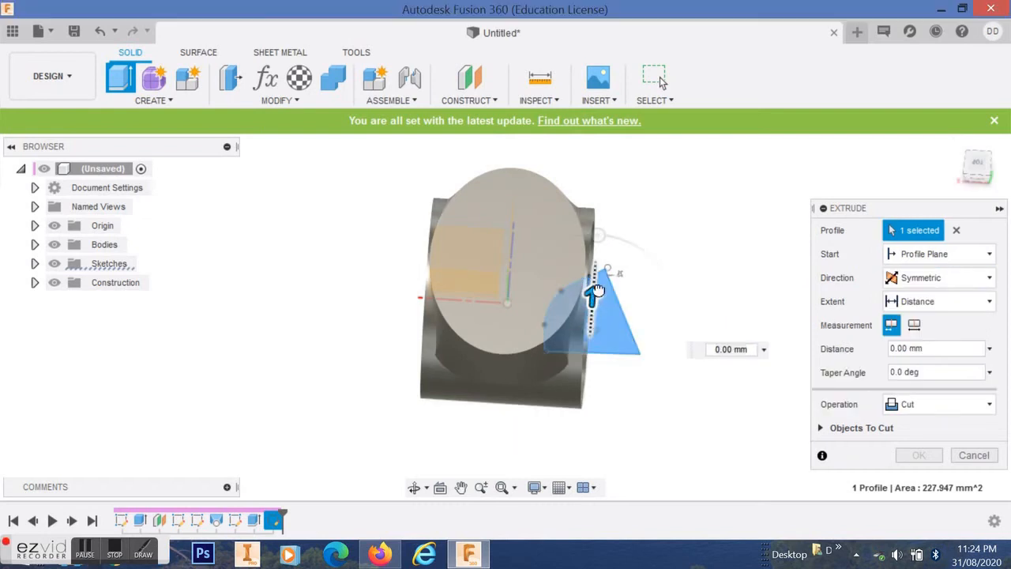
drag(597, 291, 624, 181)
drag(736, 284, 738, 286)
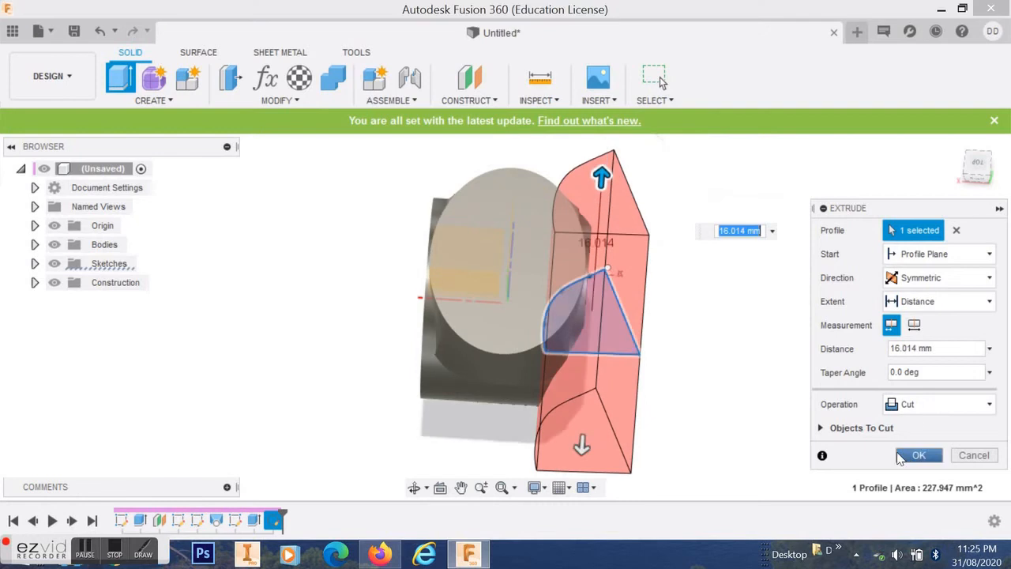
click(908, 458)
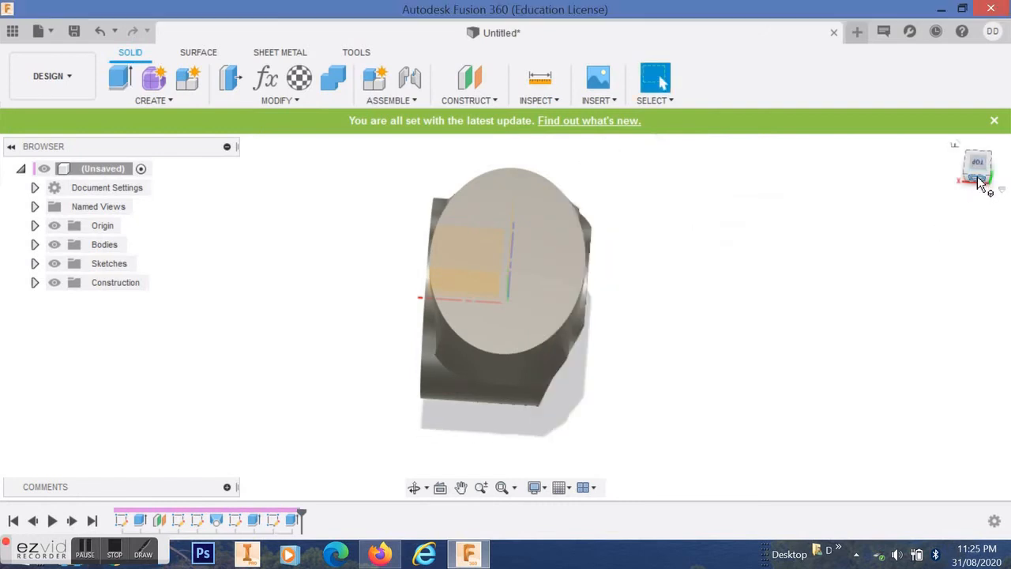
Reopen the side-profile sketch for editing and move the spline's upper fit point slightly up and inward toward the ring's top corner
mouse_move(981, 166)
mouse_down()
mouse_move(989, 150)
mouse_move(977, 171)
mouse_up()
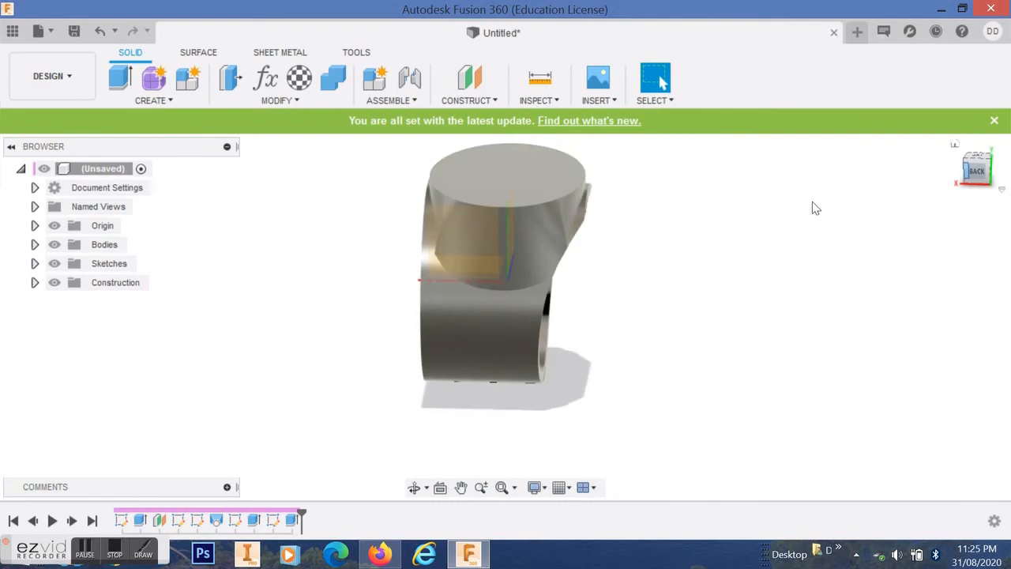
scroll(585, 227, up, 5)
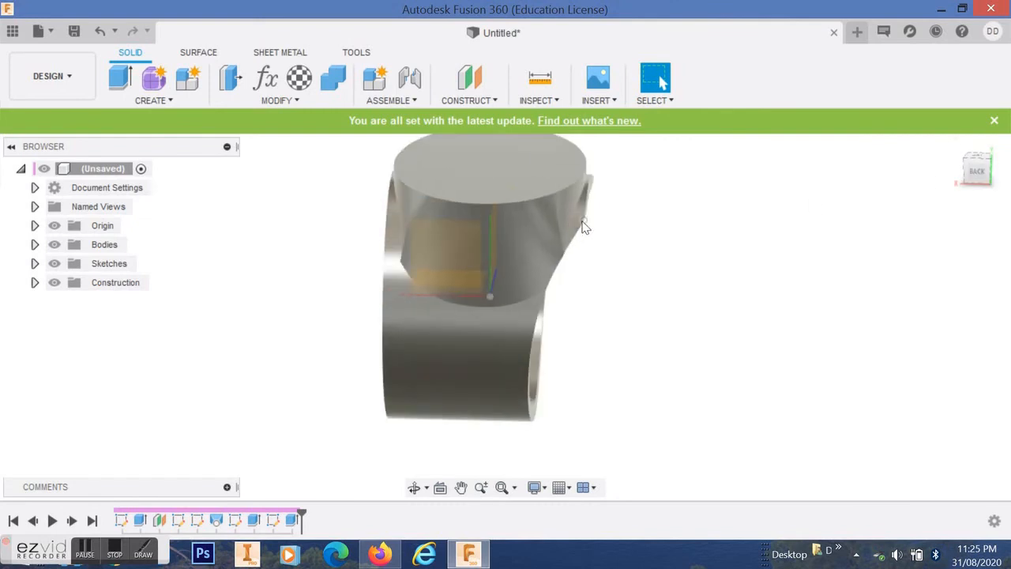
scroll(585, 227, up, 2)
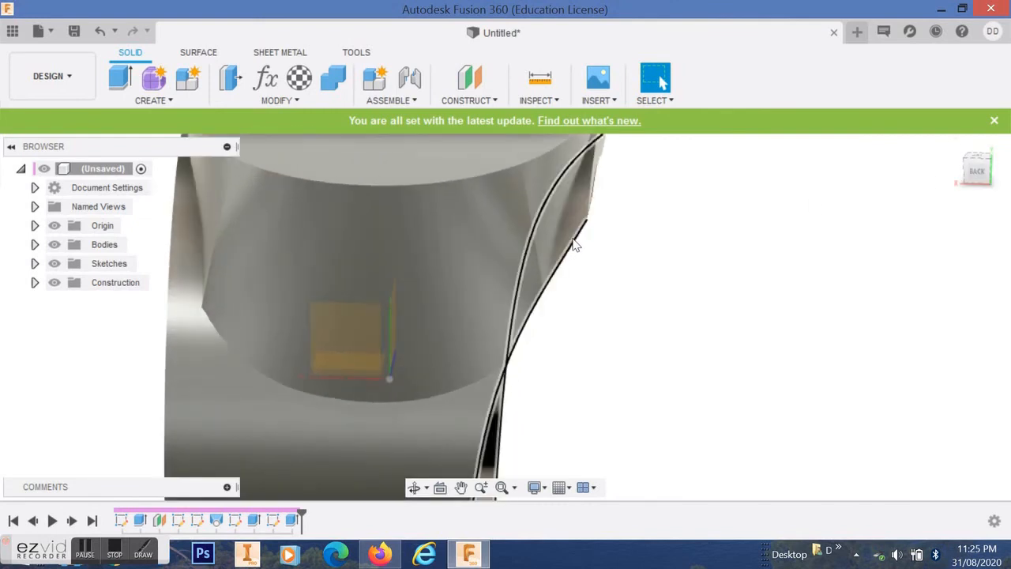
scroll(630, 240, down, 6)
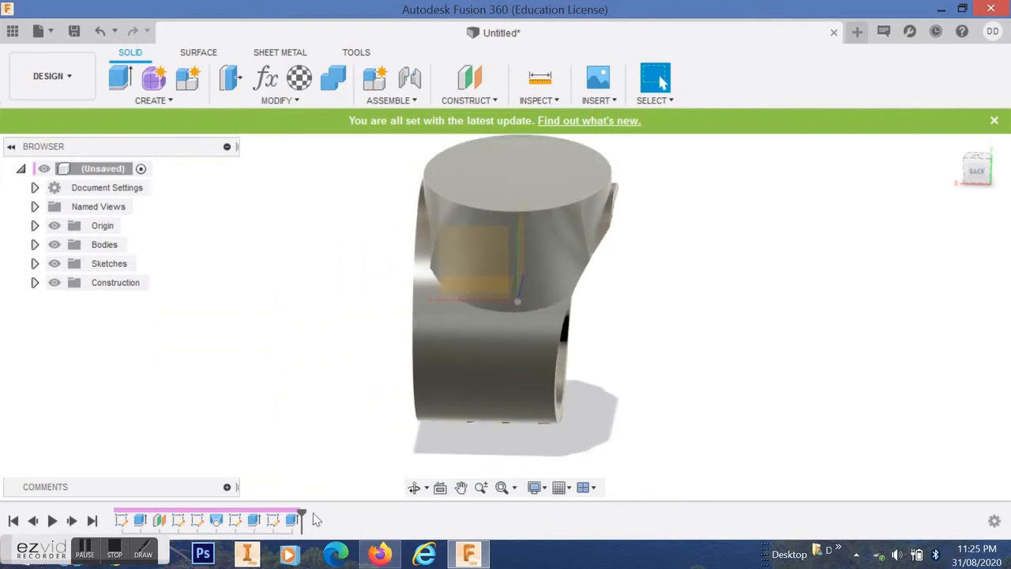
click(273, 520)
right_click(275, 522)
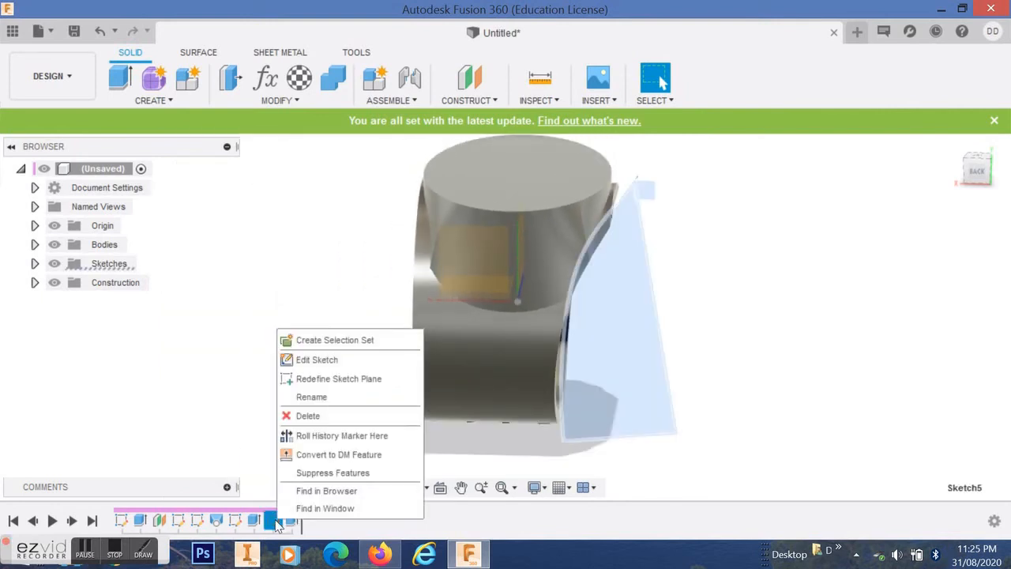
click(345, 361)
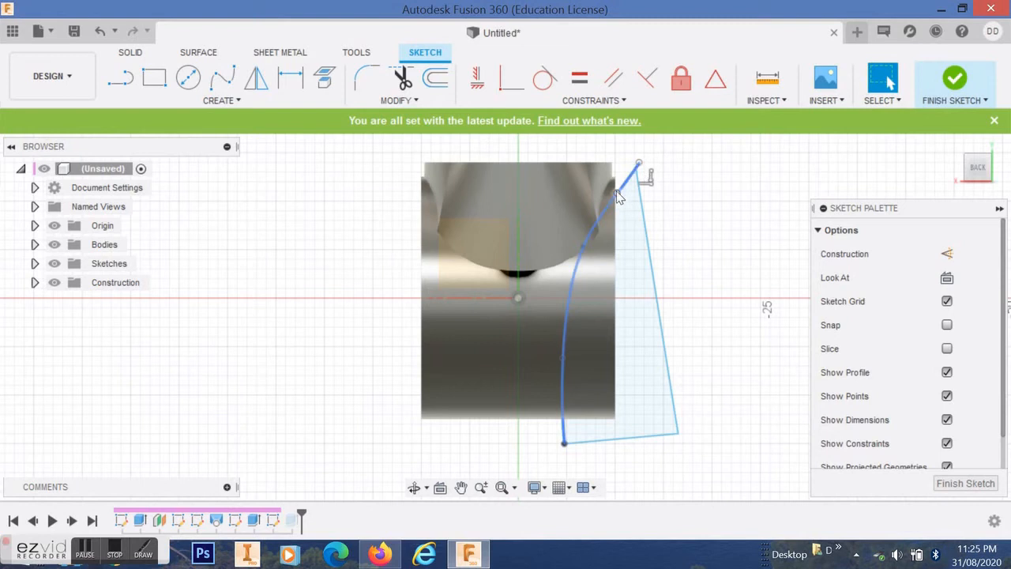
click(619, 192)
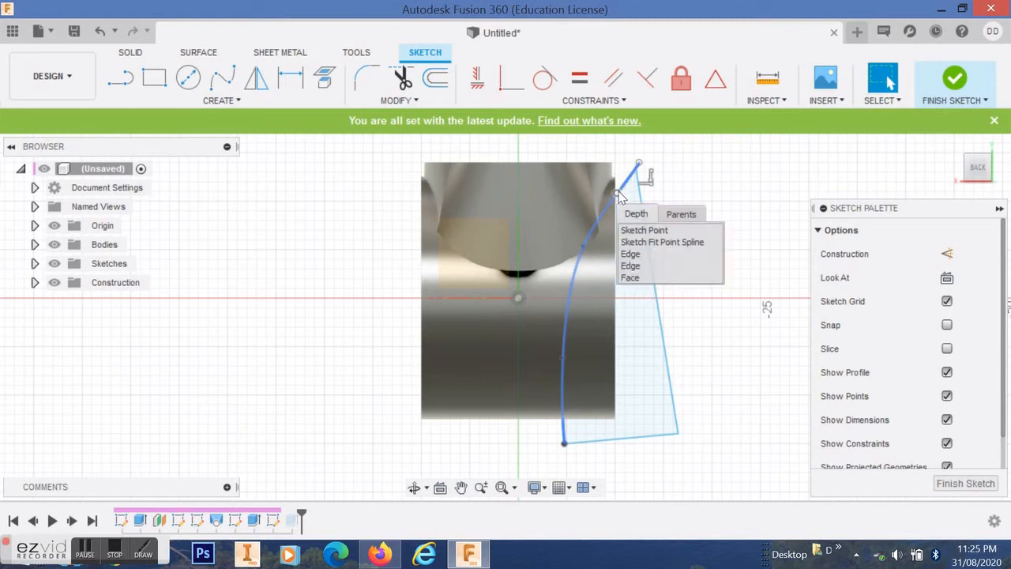
click(619, 194)
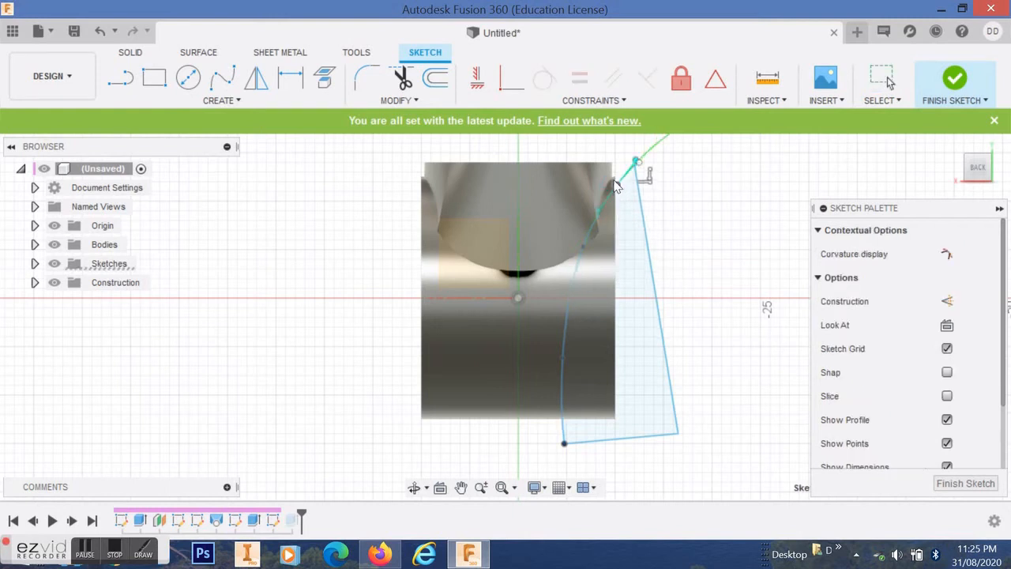
drag(614, 181, 612, 172)
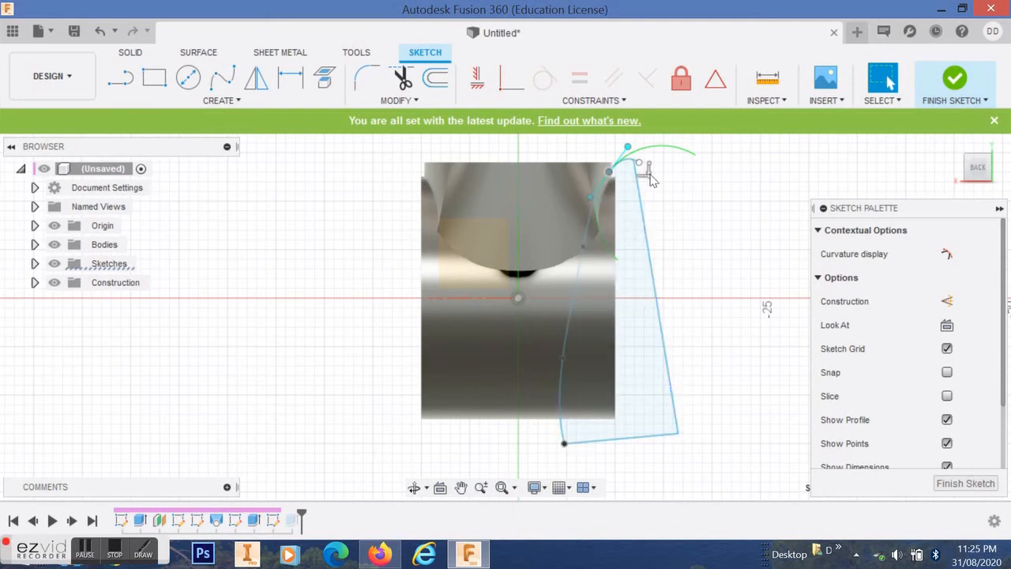
Raise the spline's upper endpoint above the ring's flat top to straighten the end of the curve
scroll(645, 174, up, 4)
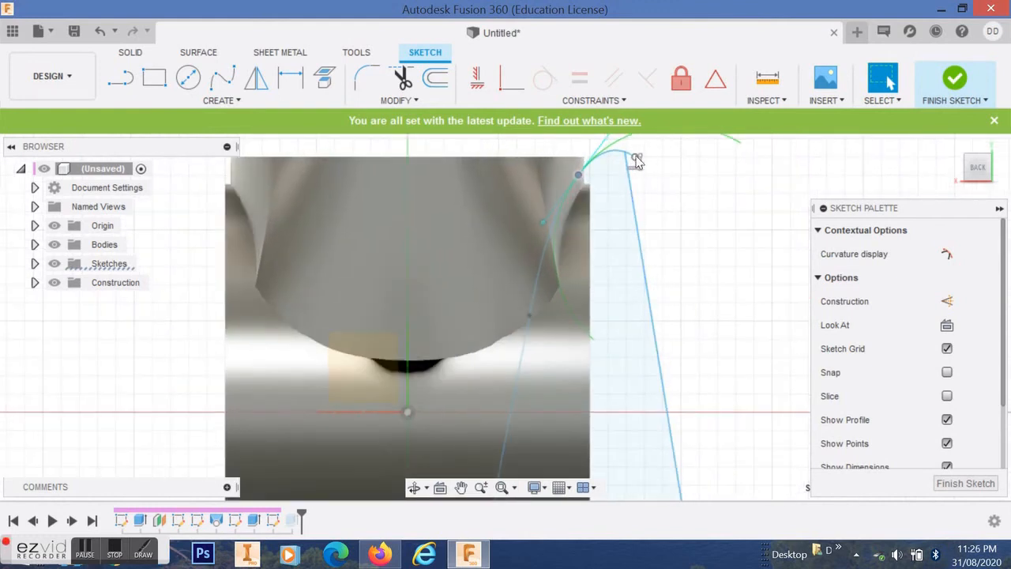
drag(637, 161, 624, 136)
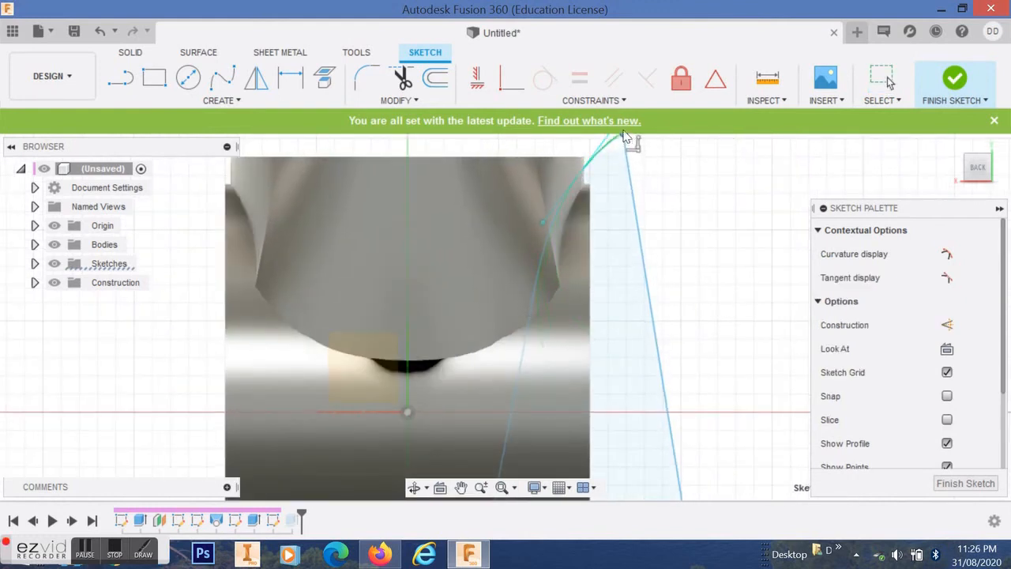
scroll(659, 214, down, 3)
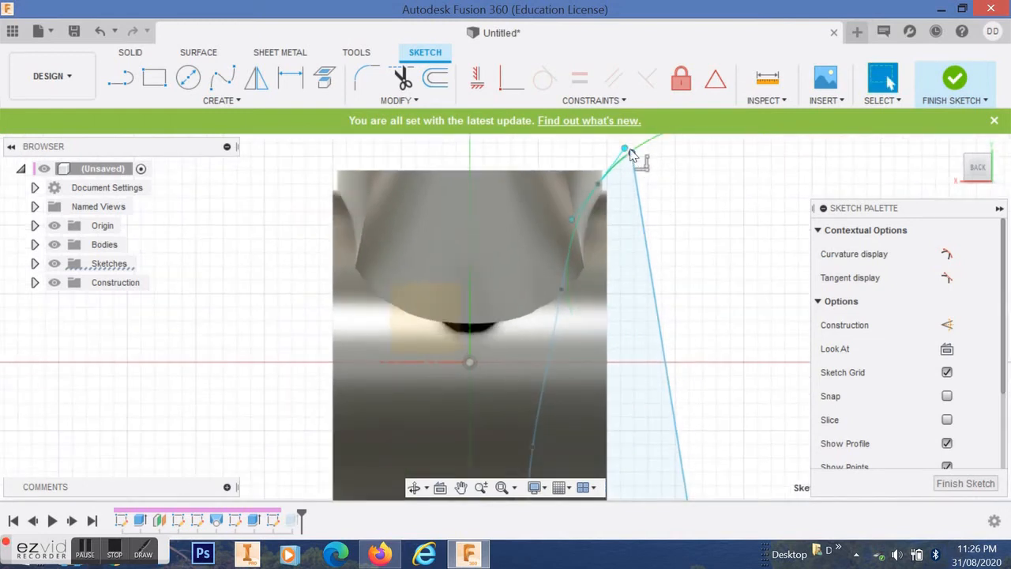
mouse_move(631, 152)
mouse_down()
mouse_move(624, 144)
mouse_move(633, 144)
mouse_up()
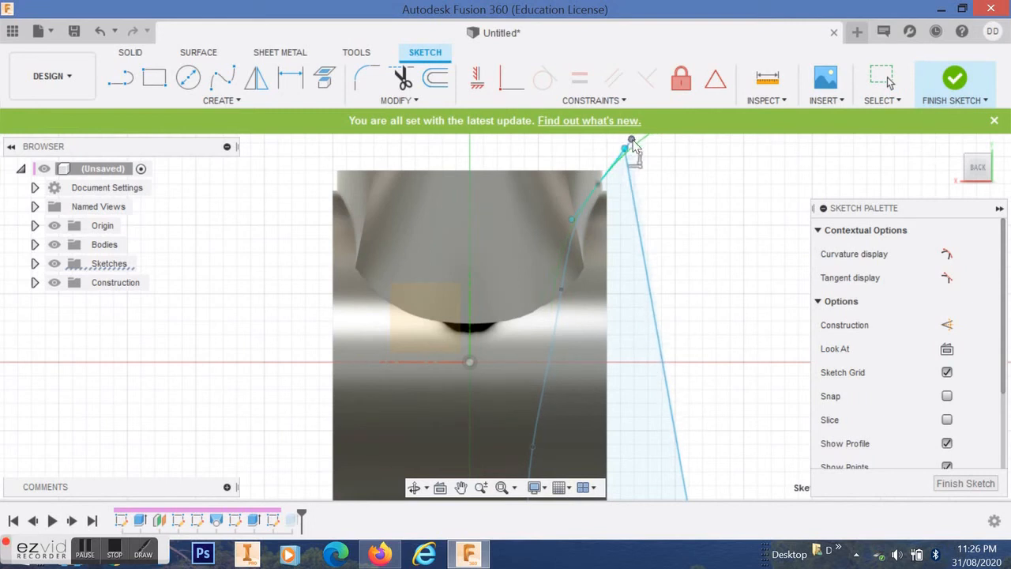
Move the spline's upper fit point outward, just beyond the top corner of the ring, and finish the sketch
key(Escape)
click(614, 175)
click(605, 177)
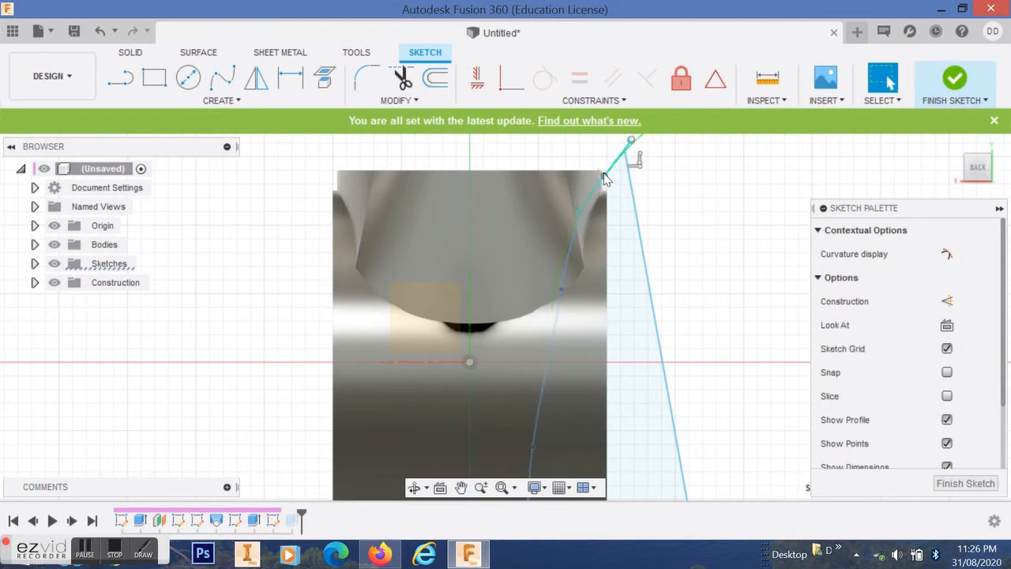
drag(607, 177, 617, 167)
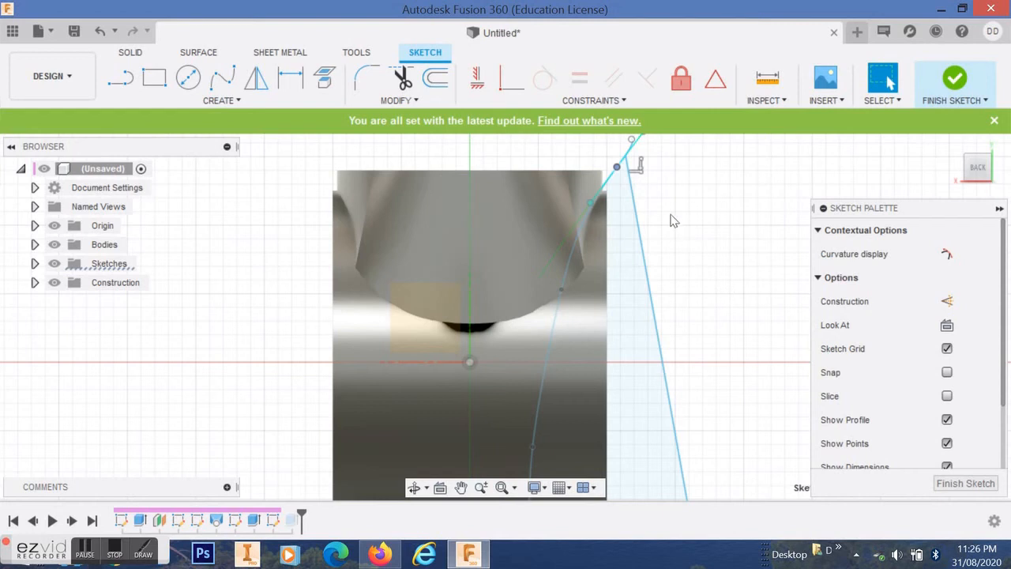
scroll(735, 229, up, 1)
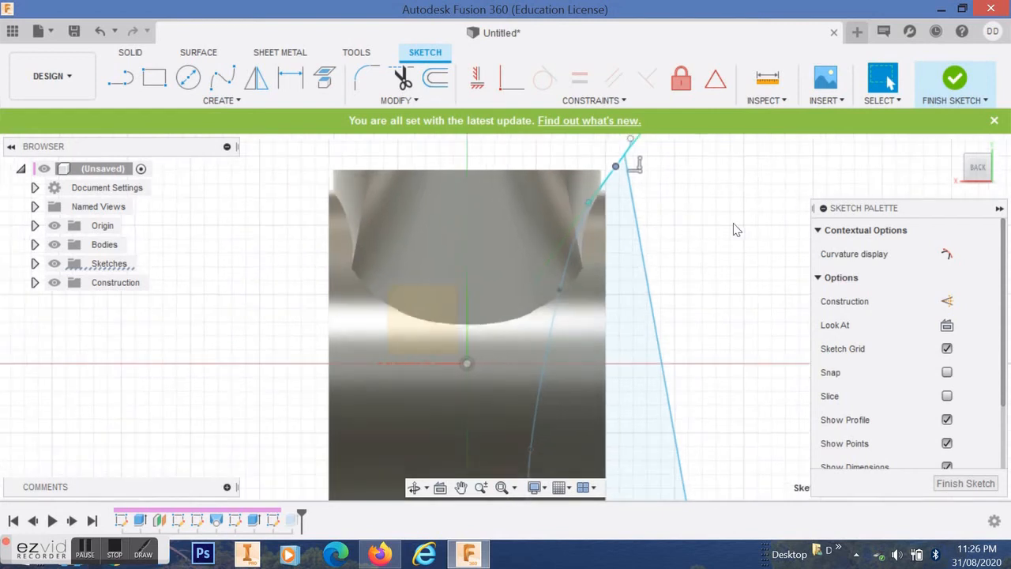
click(958, 83)
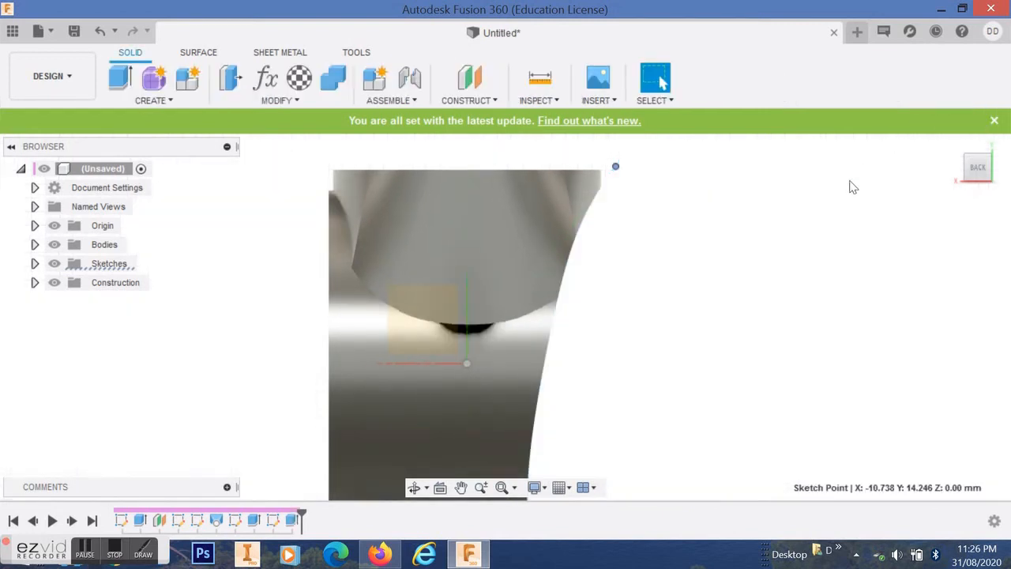
Mirror the side cut's face onto the ring's opposite side about the origin plane through the ring's middle
scroll(672, 340, down, 3)
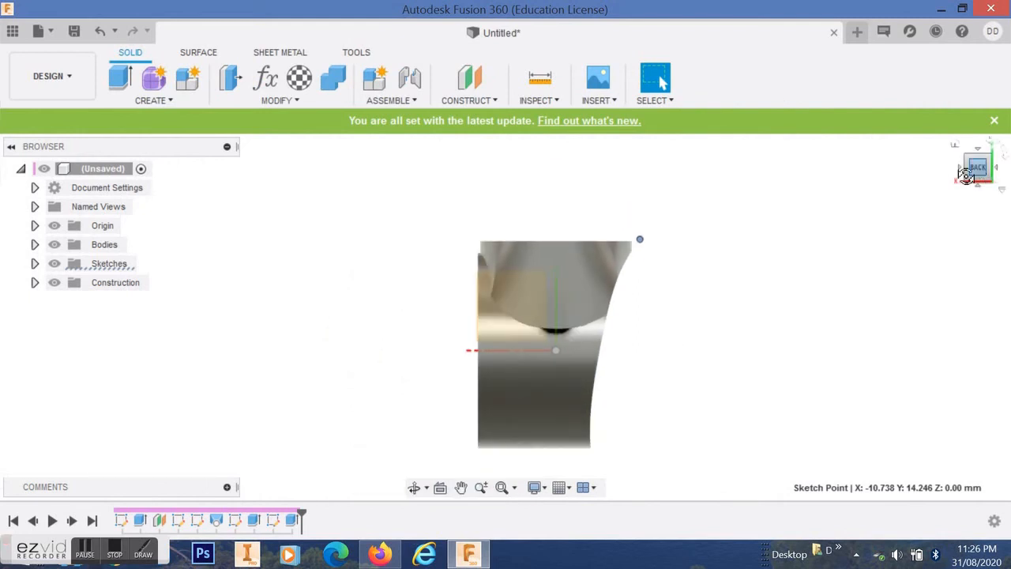
drag(975, 169, 970, 175)
mouse_move(634, 249)
shift+middle_down()
mouse_move(573, 274)
mouse_move(637, 240)
mouse_move(591, 266)
shift+middle_up()
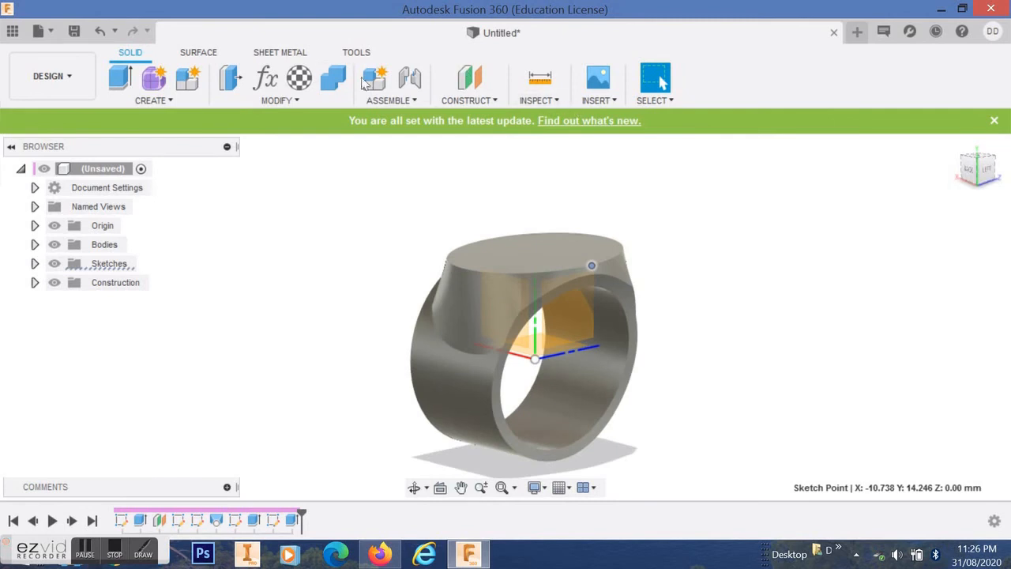
click(176, 102)
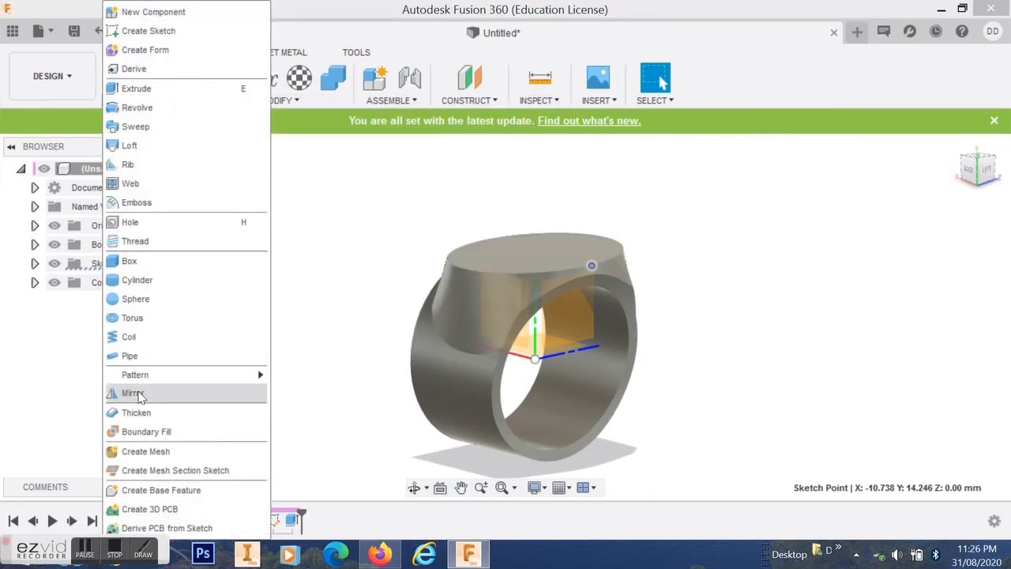
click(133, 393)
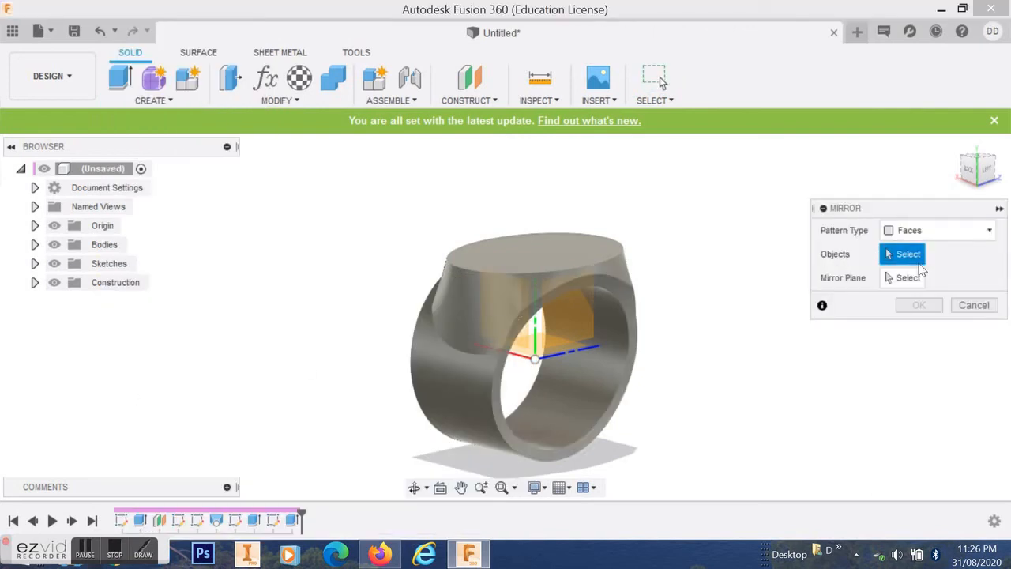
click(294, 522)
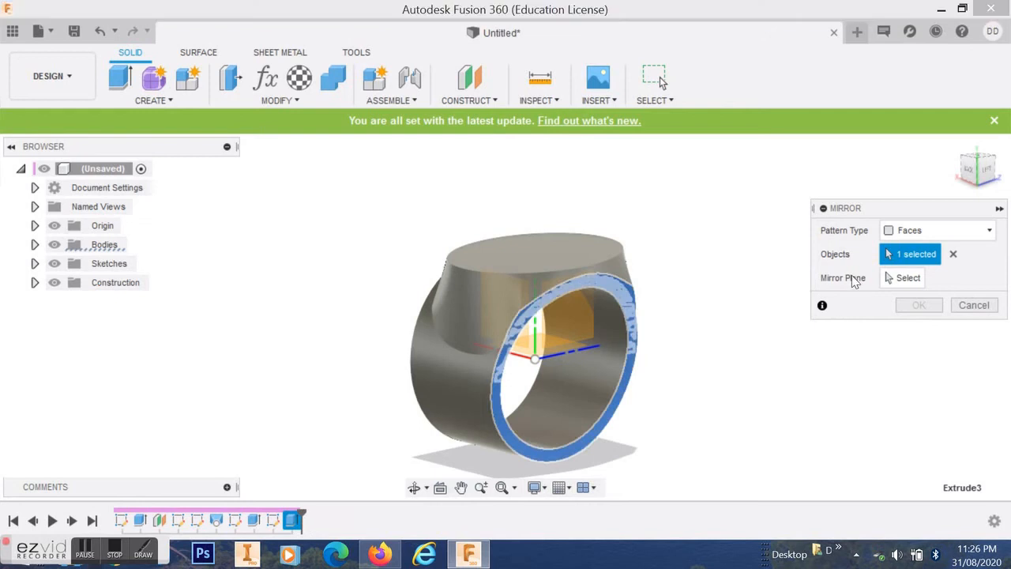
click(890, 283)
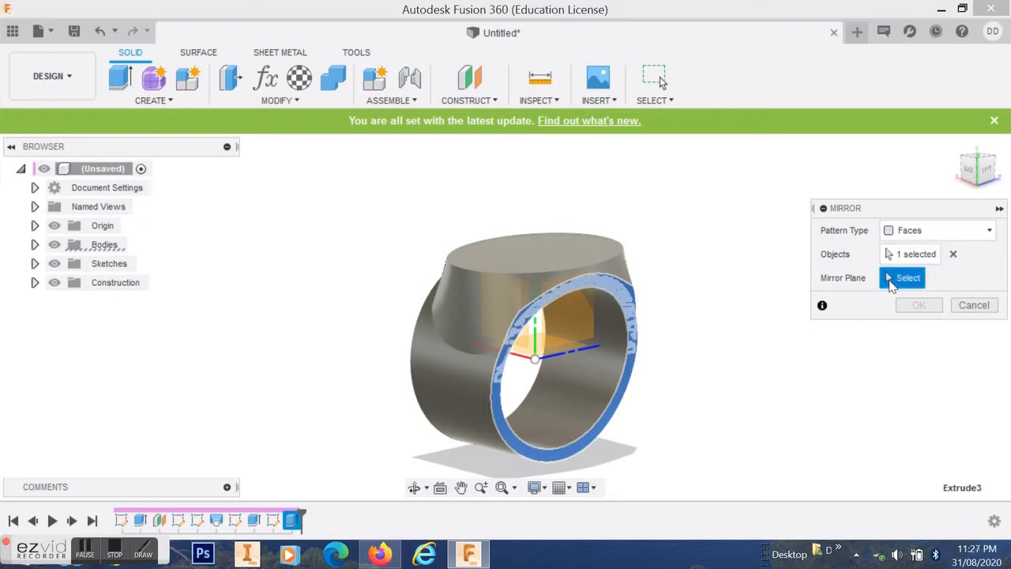
click(580, 340)
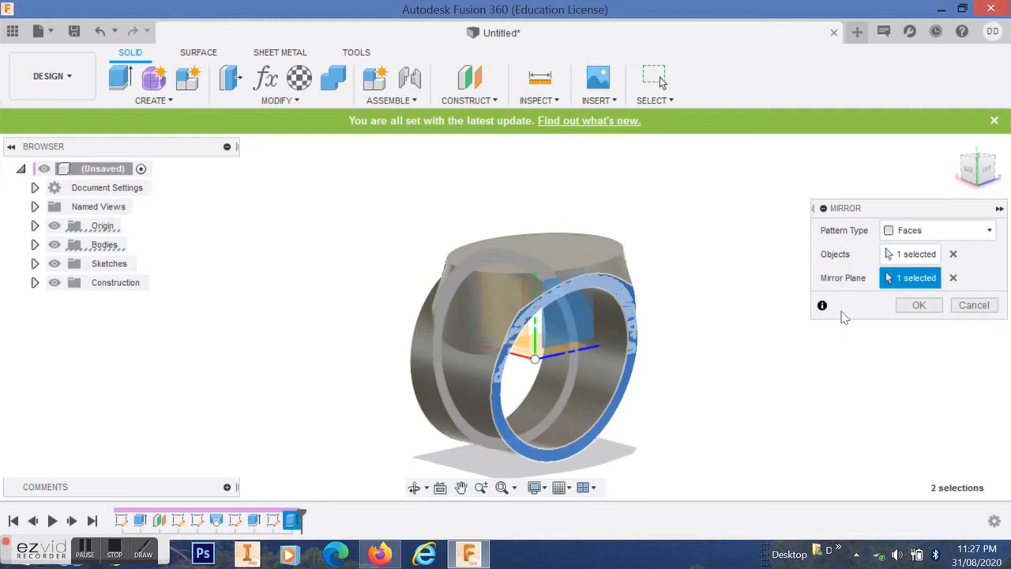
click(917, 309)
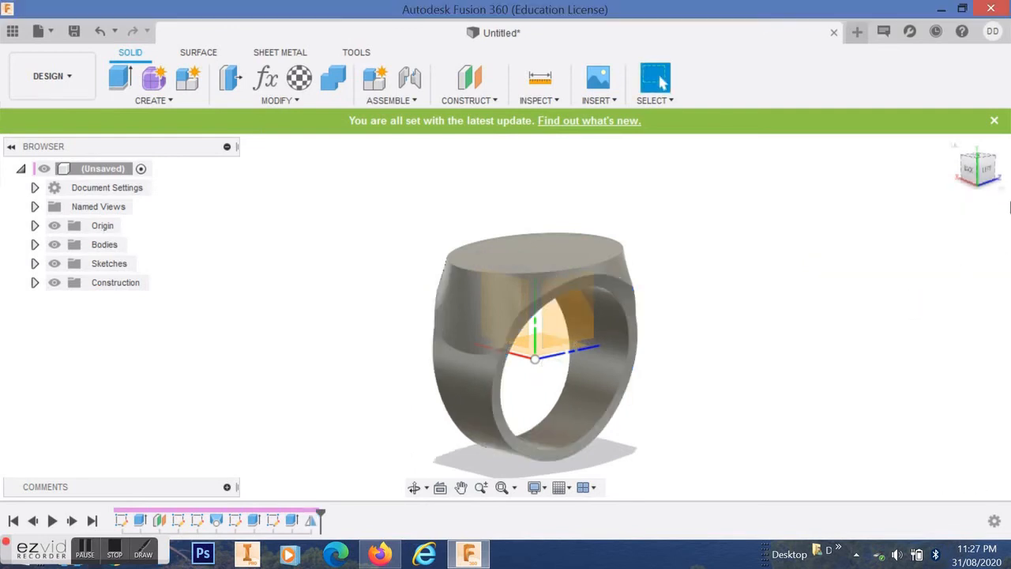
Fillet the outer circular edge on one side of the ring band with a 1 mm constant radius
drag(984, 176, 968, 174)
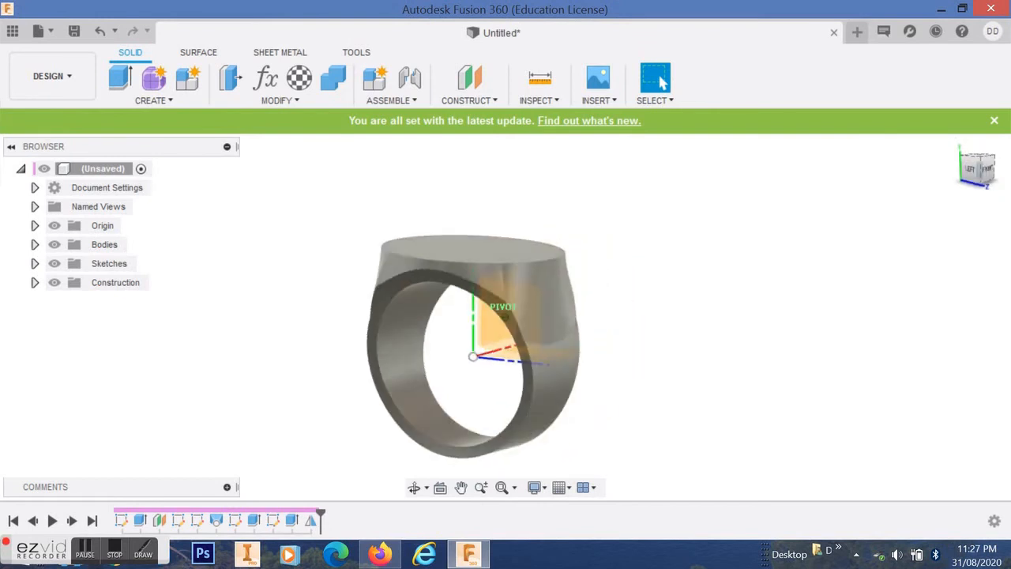
mouse_move(506, 317)
shift+middle_down()
mouse_move(471, 338)
mouse_move(411, 294)
mouse_move(373, 286)
mouse_move(354, 335)
shift+middle_up()
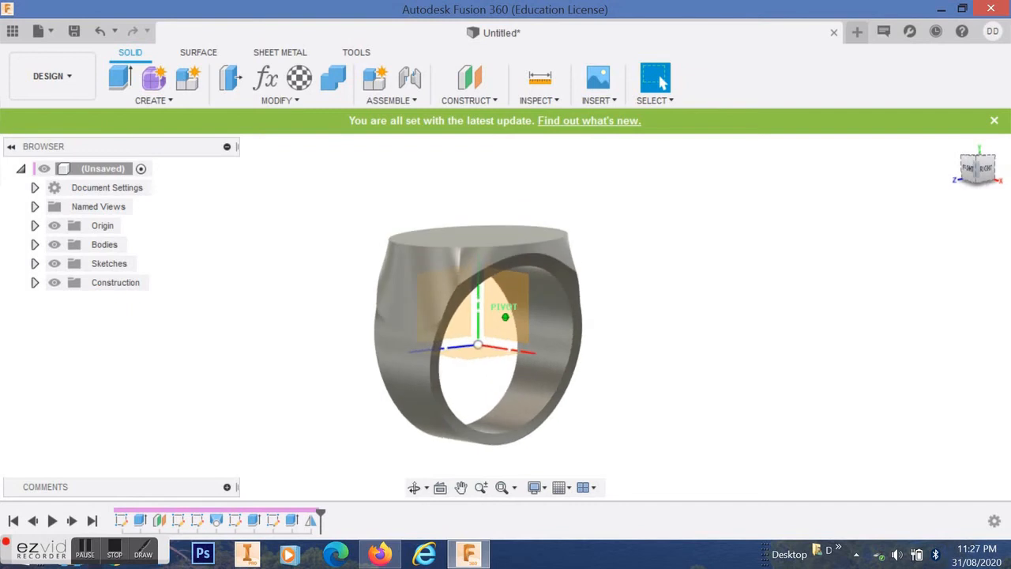
click(286, 102)
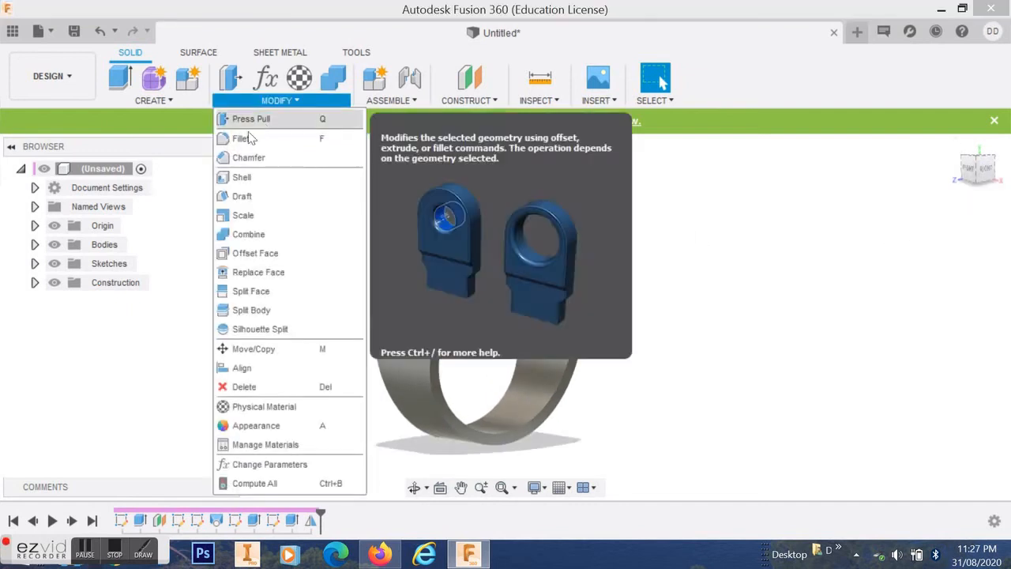
click(243, 140)
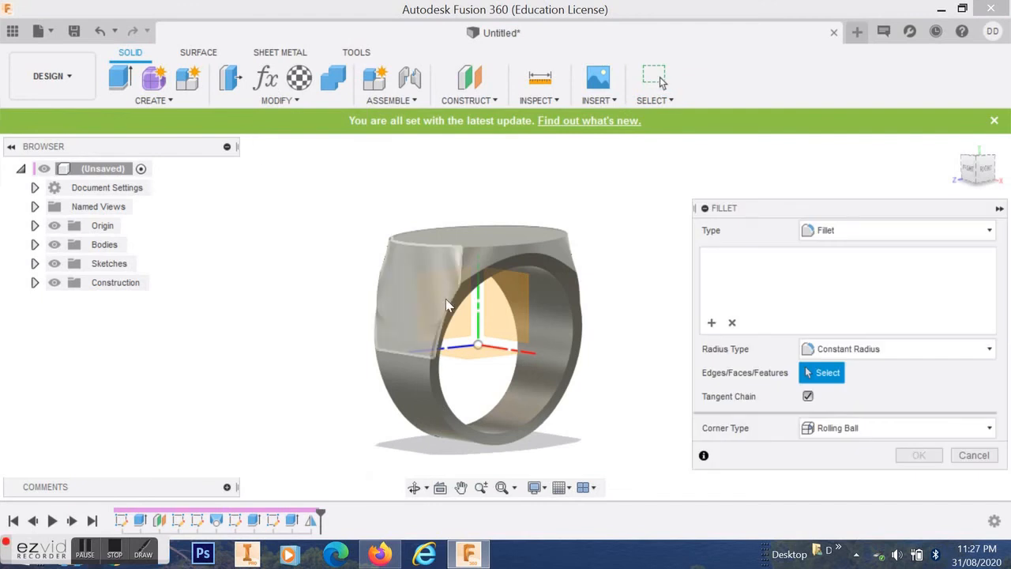
click(434, 361)
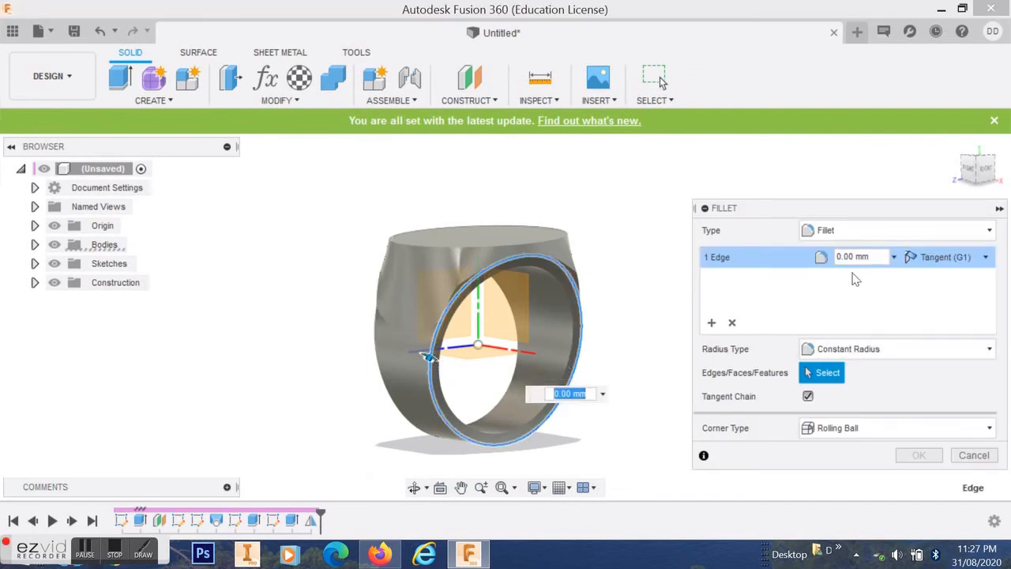
click(882, 258)
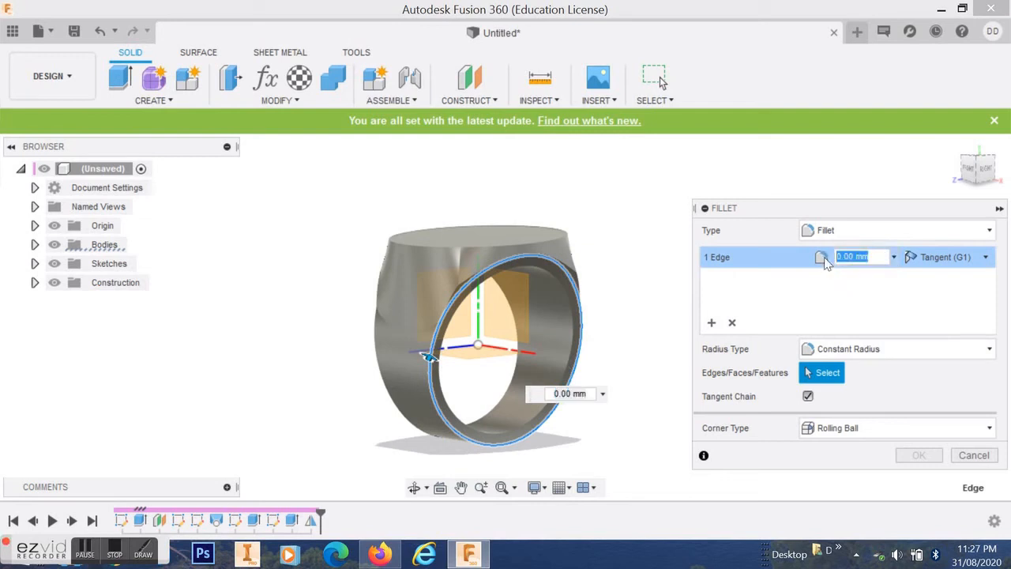
text(1)
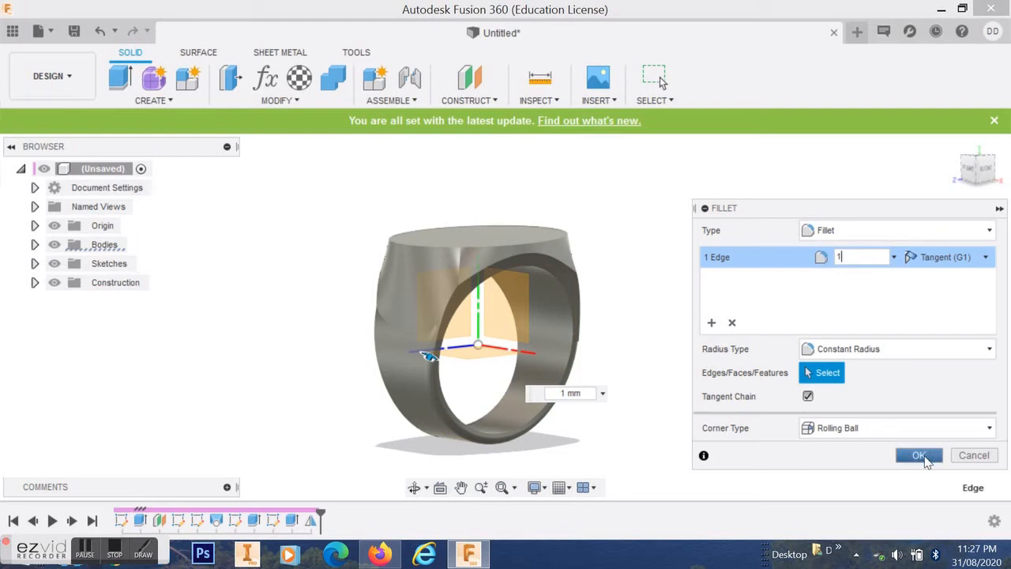
click(922, 456)
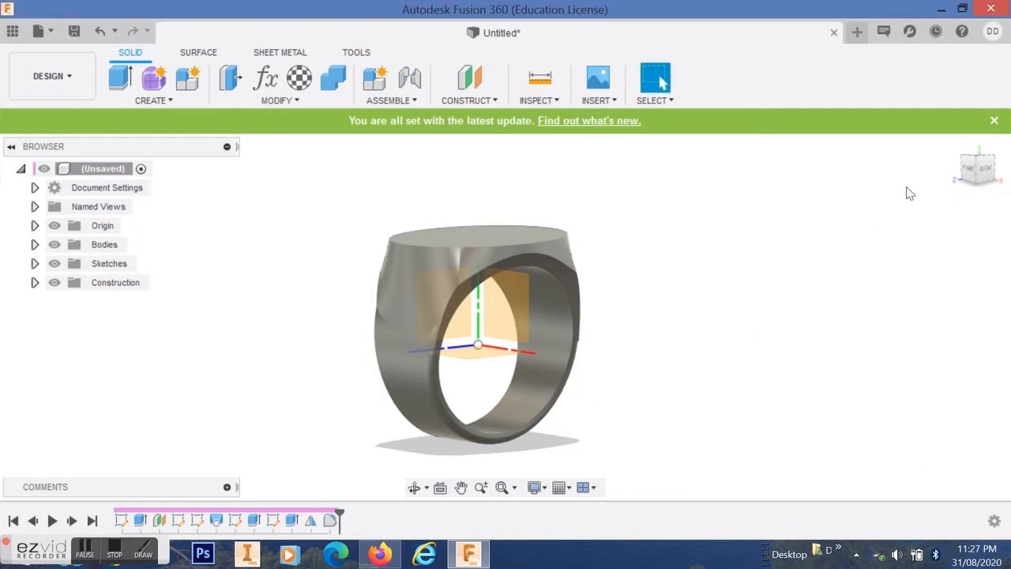
Try a 1 mm fillet on the inner edge of the finger hole on the same side, and undo it
click(969, 168)
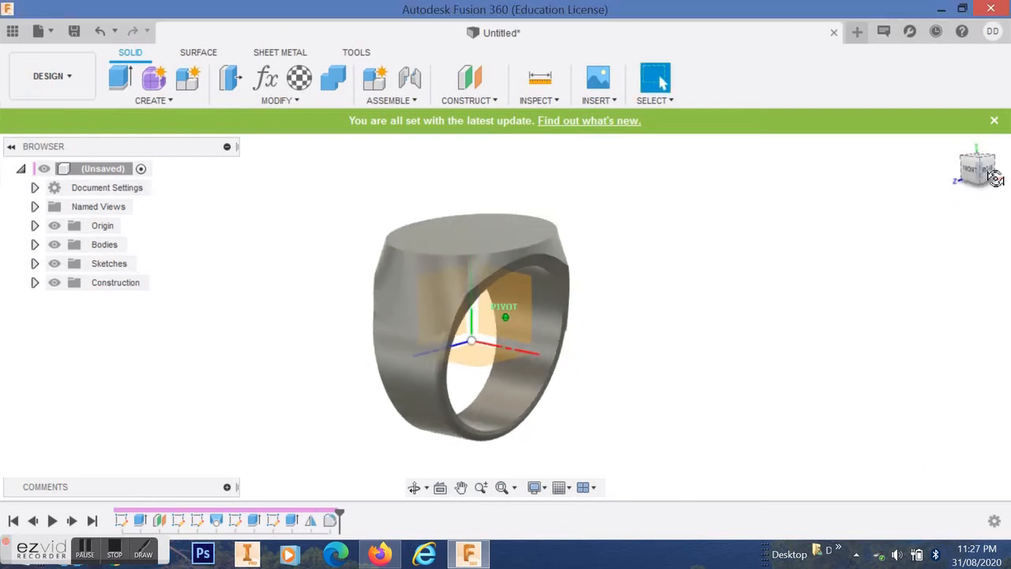
mouse_move(974, 168)
mouse_down()
mouse_move(946, 170)
mouse_move(946, 185)
mouse_move(951, 172)
mouse_up()
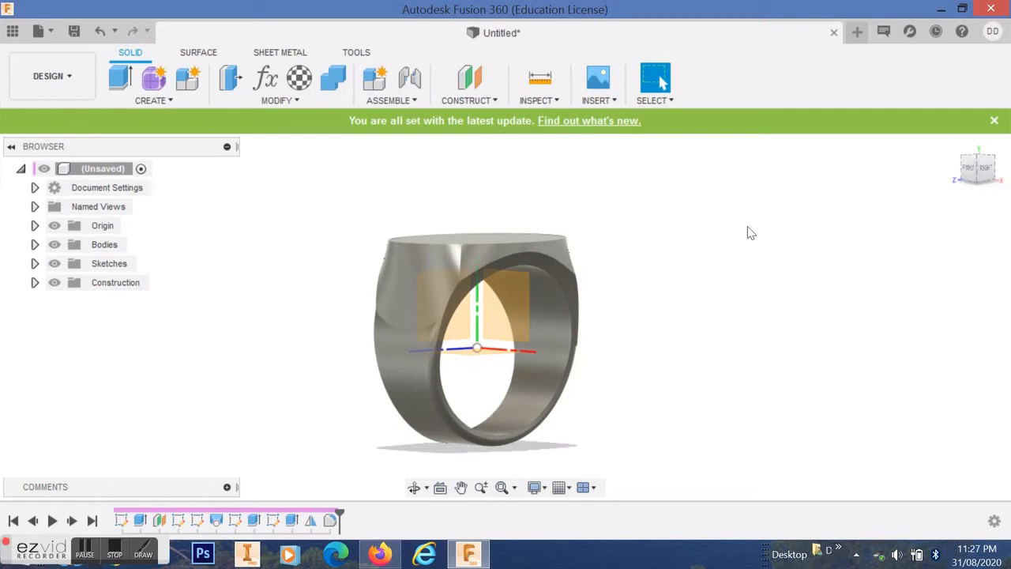
click(574, 319)
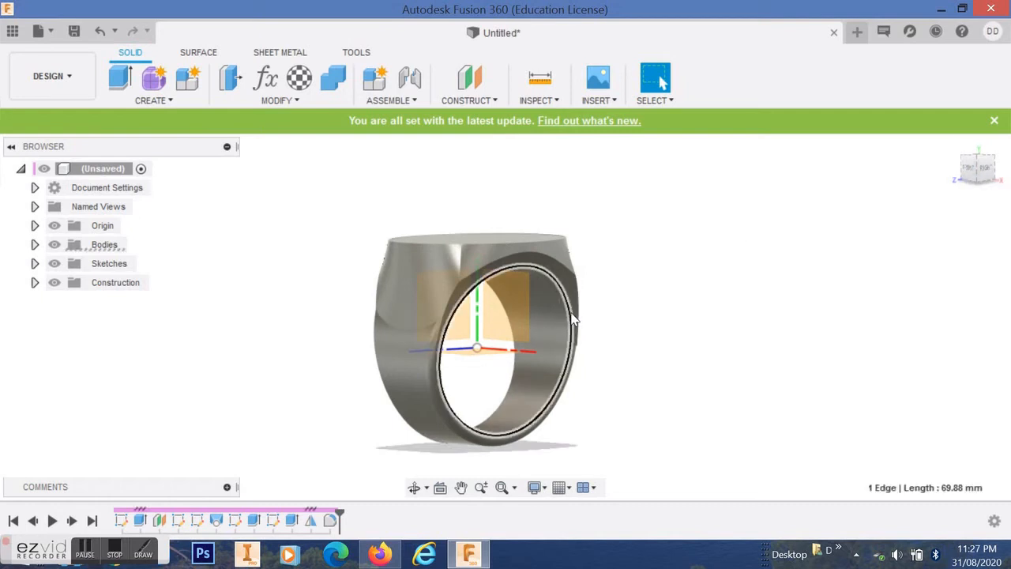
click(294, 101)
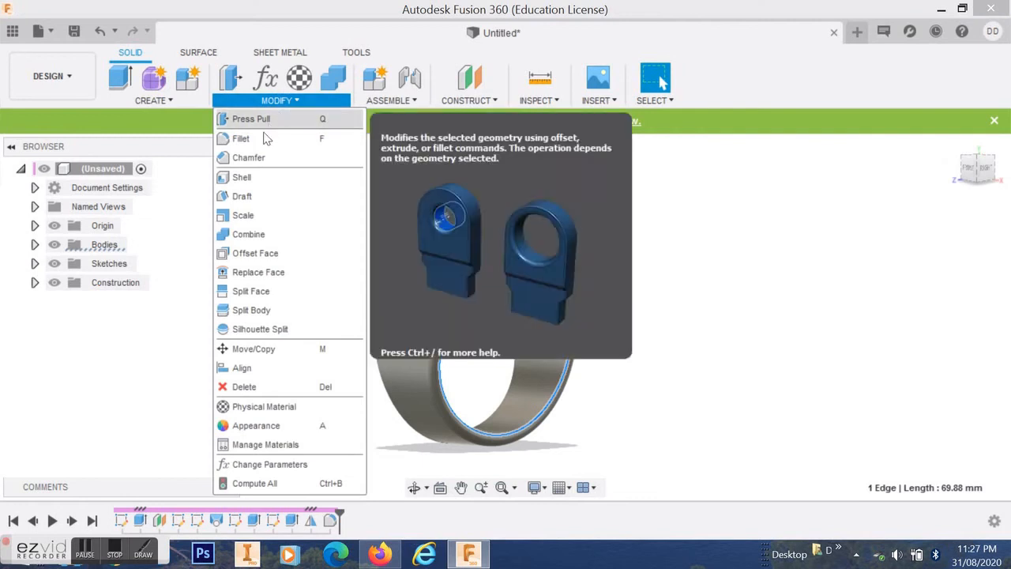
click(261, 140)
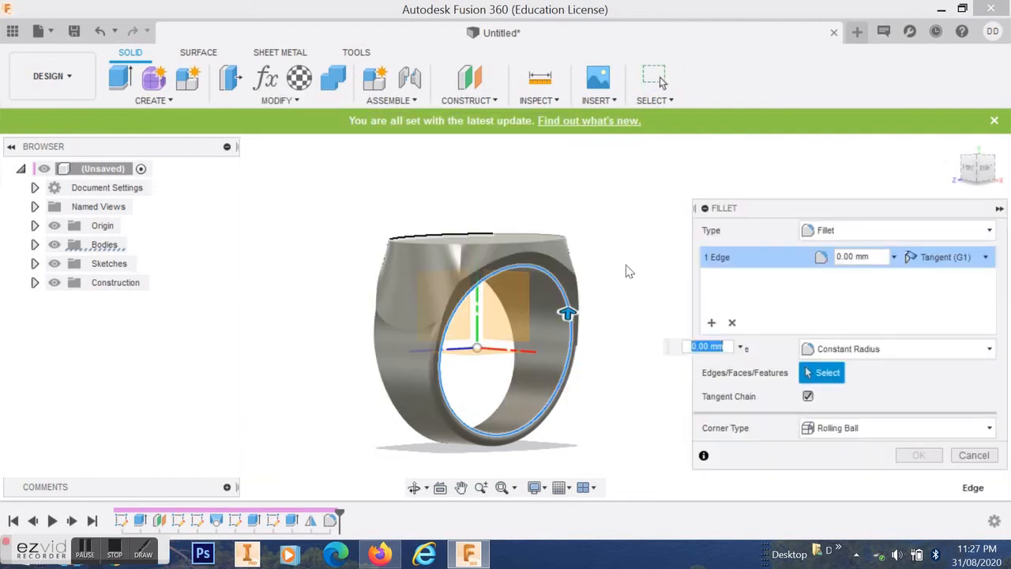
click(858, 257)
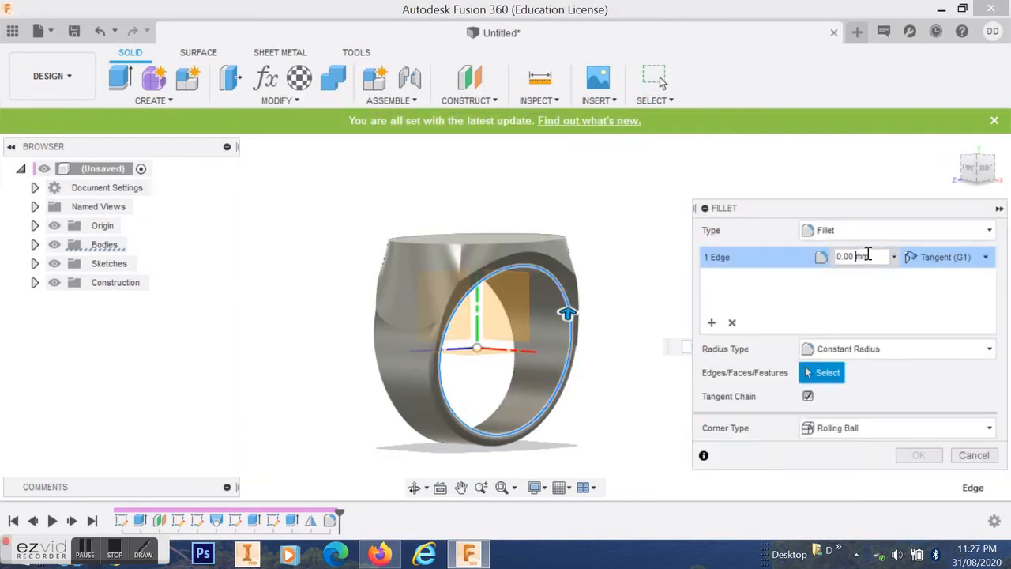
drag(868, 255, 833, 257)
text(1)
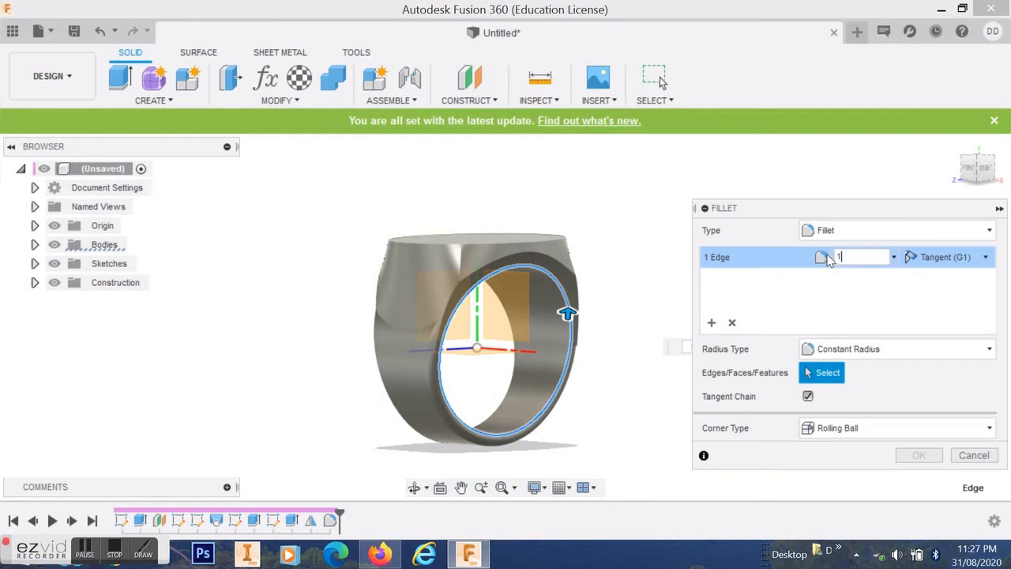
key(Return)
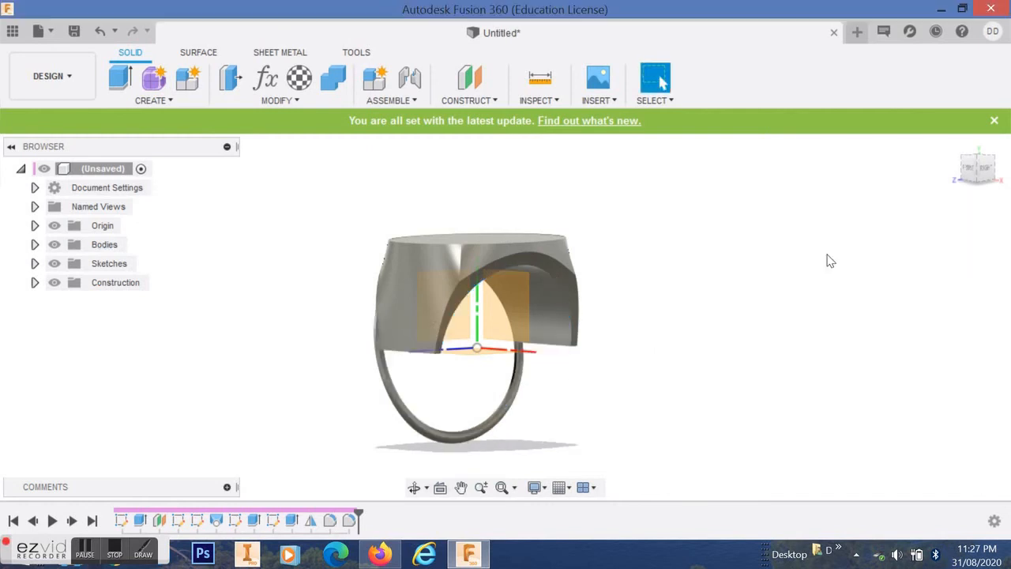
key(ctrl+z)
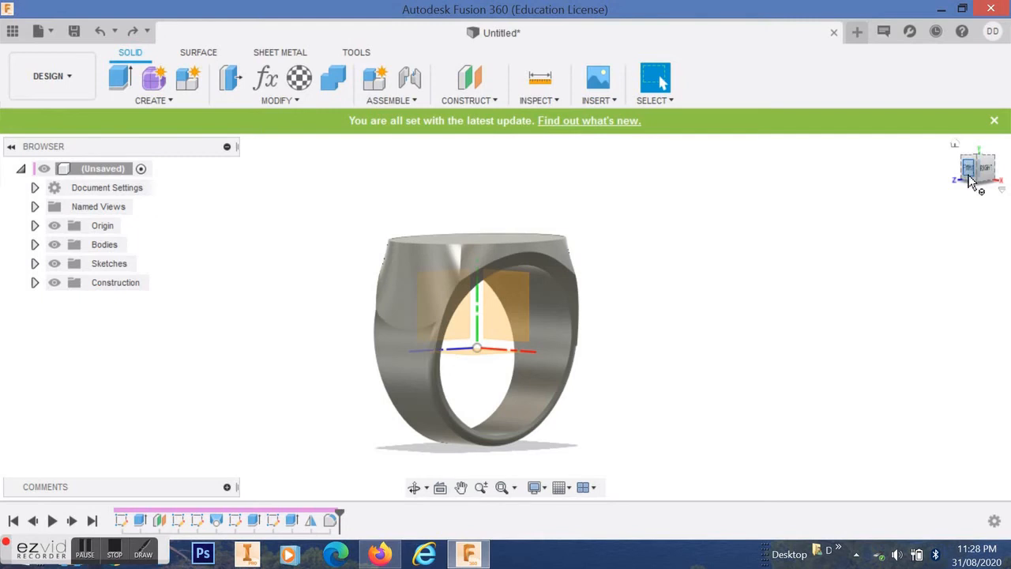
Try the 1 mm fillet on the full circular inner edge of the finger hole once more and discard it
drag(972, 181, 948, 188)
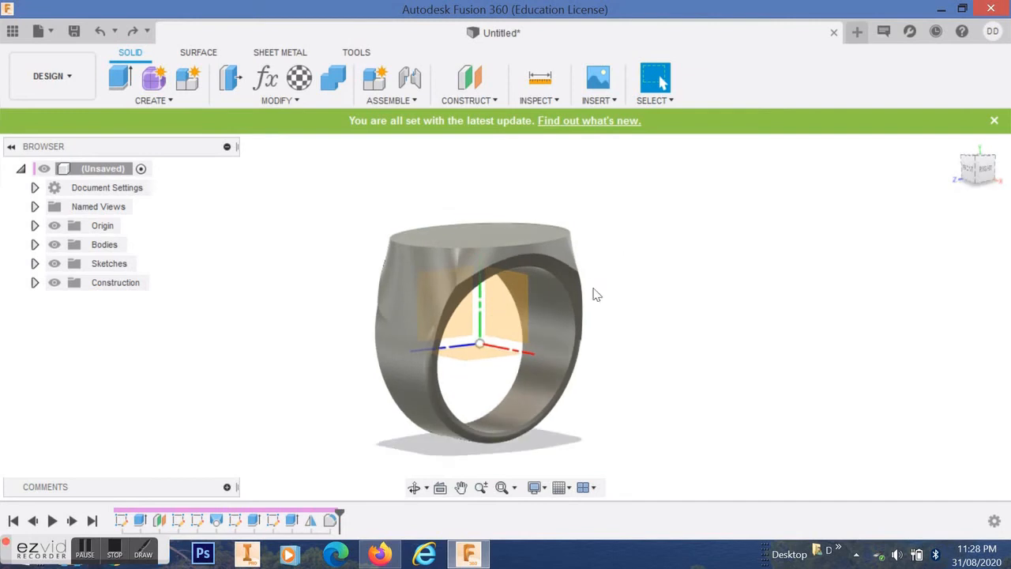
click(577, 320)
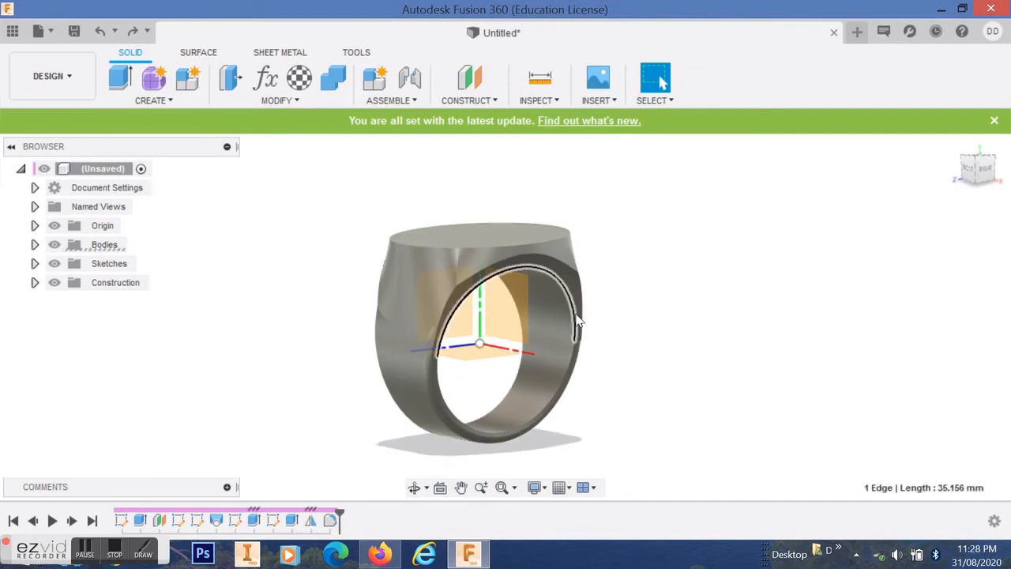
click(574, 361)
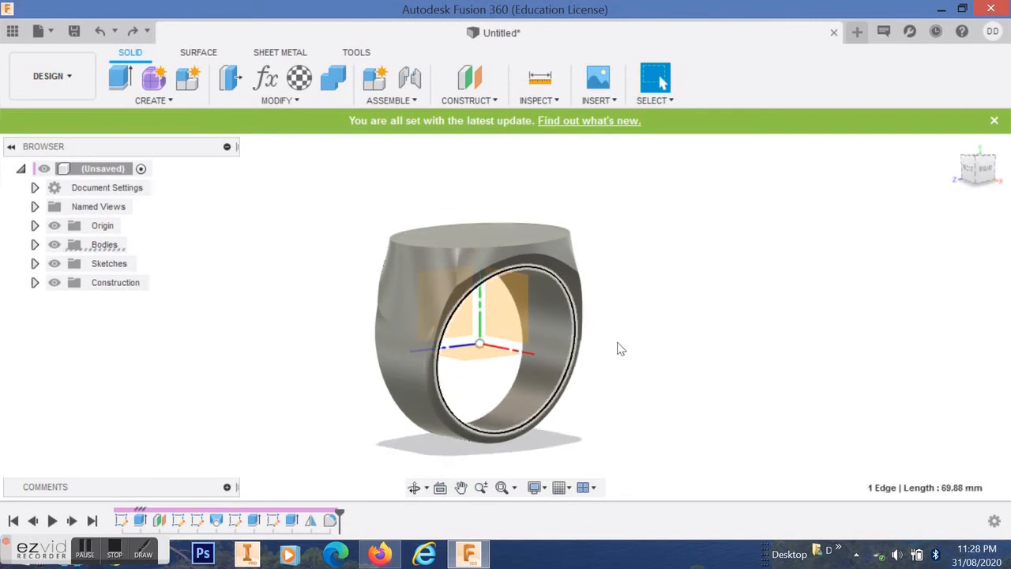
click(297, 102)
click(270, 141)
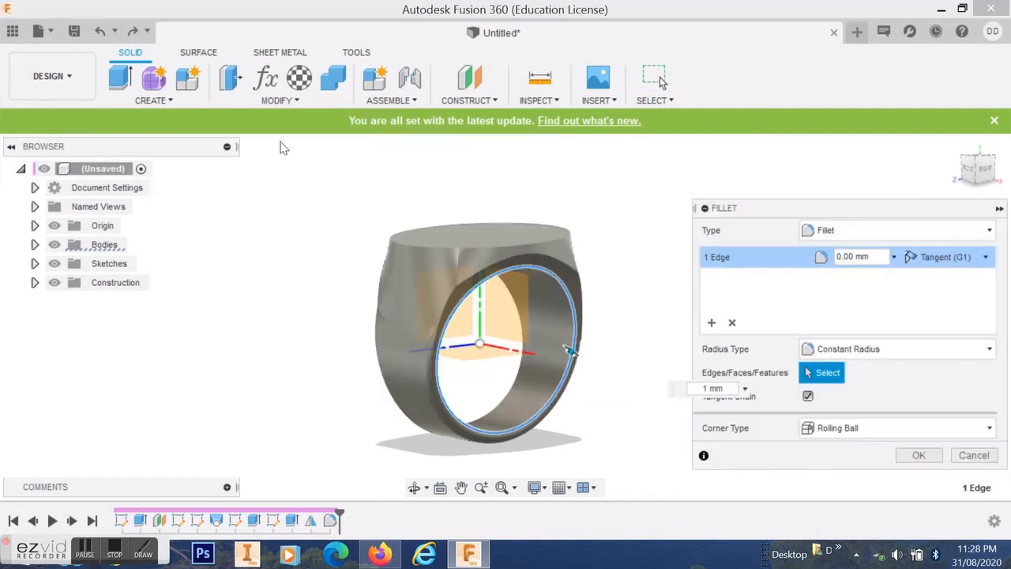
click(896, 259)
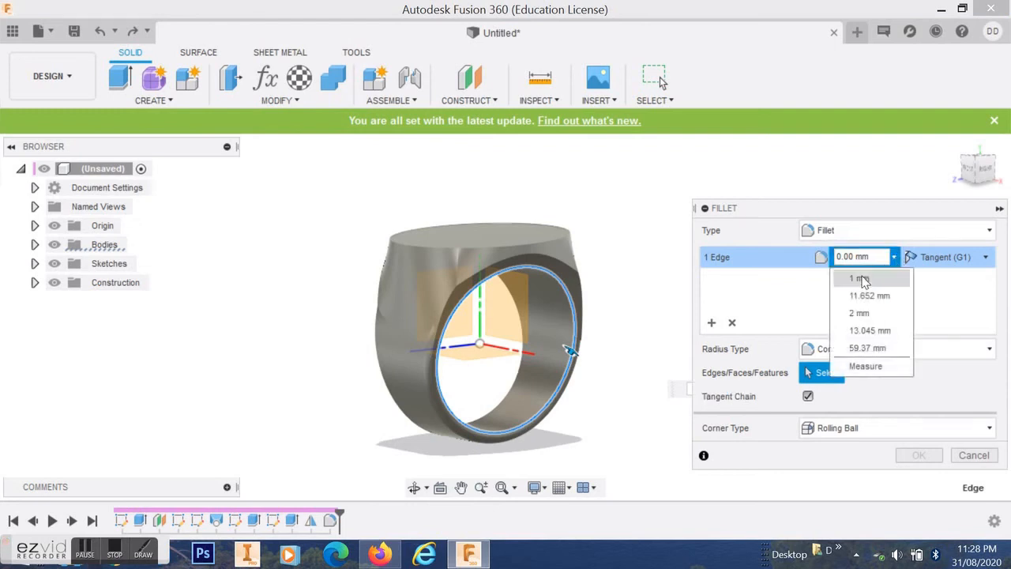
click(863, 280)
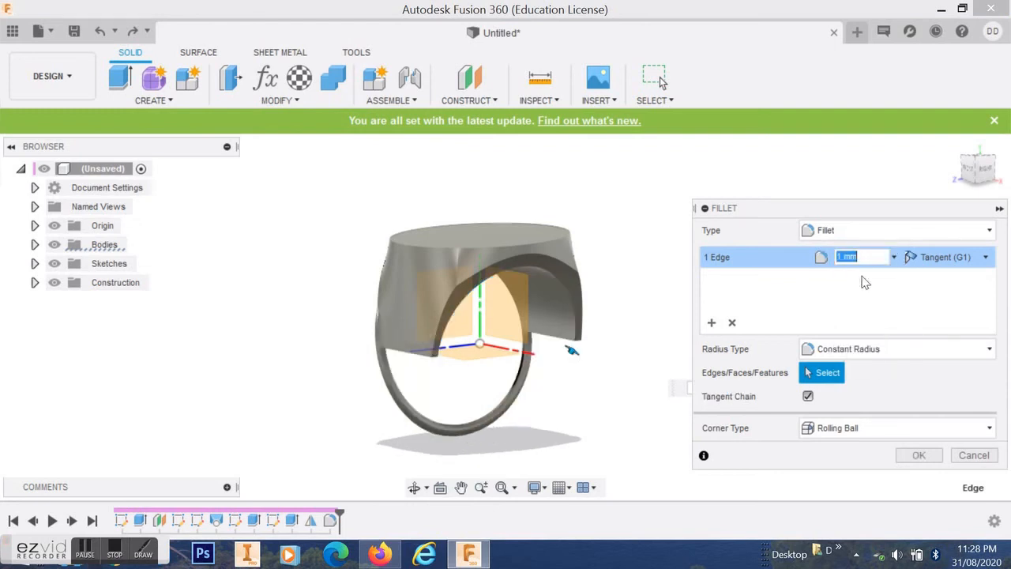
key(Return)
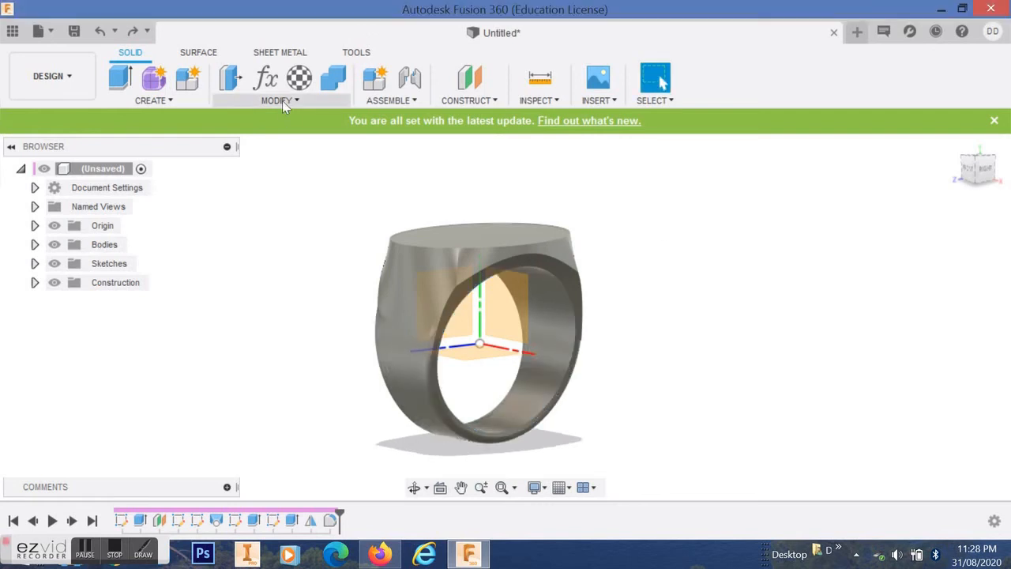
Fillet the finger hole's inner circular edge on the same side with a 0.5 mm radius
click(581, 336)
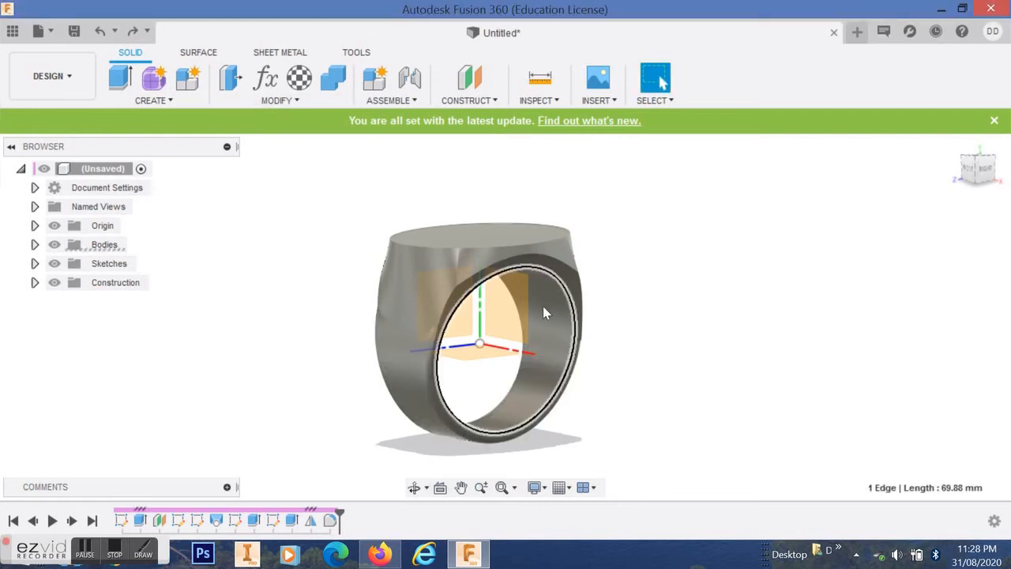
click(294, 100)
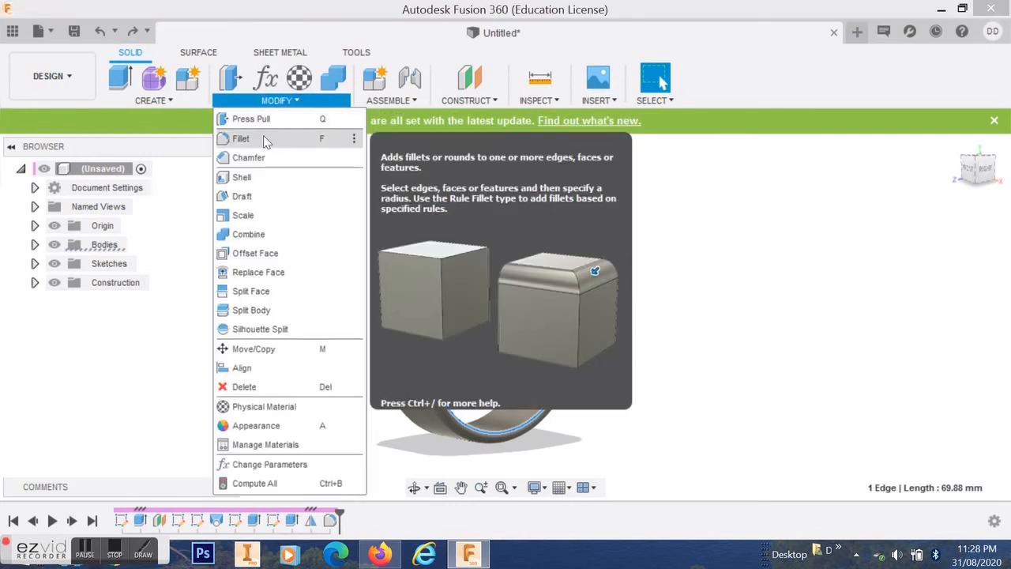
click(265, 139)
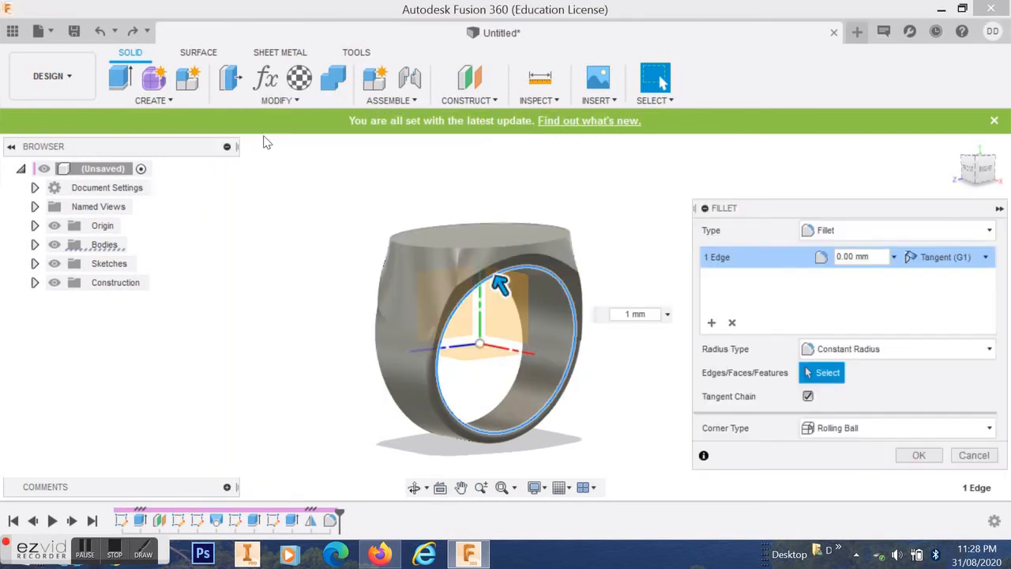
click(869, 257)
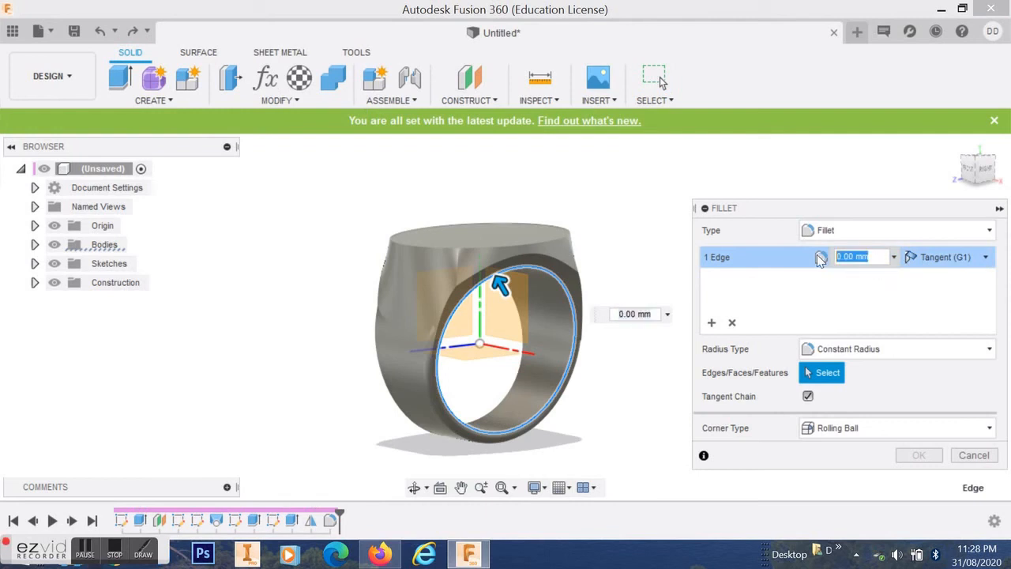
text(.5)
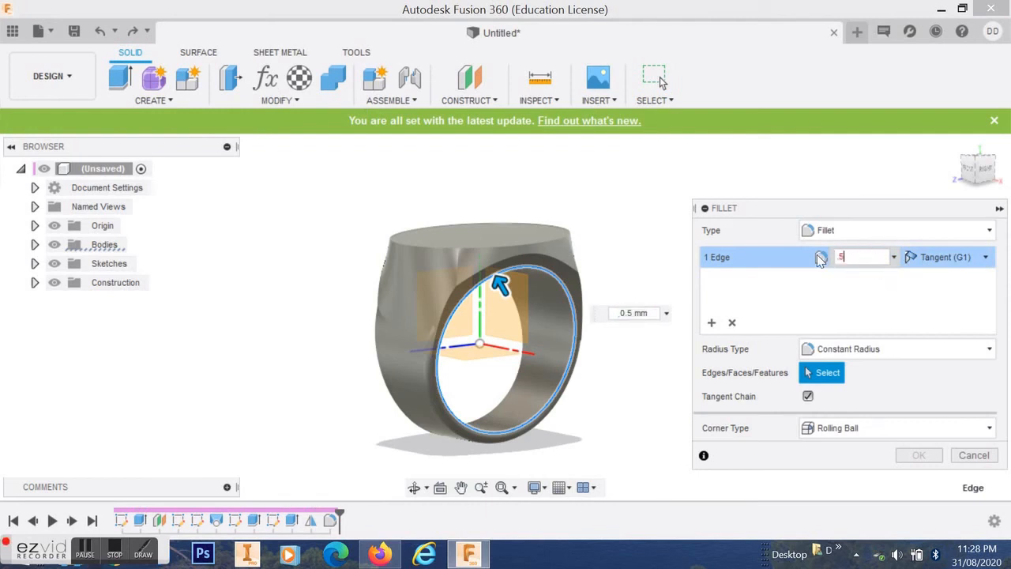
key(Return)
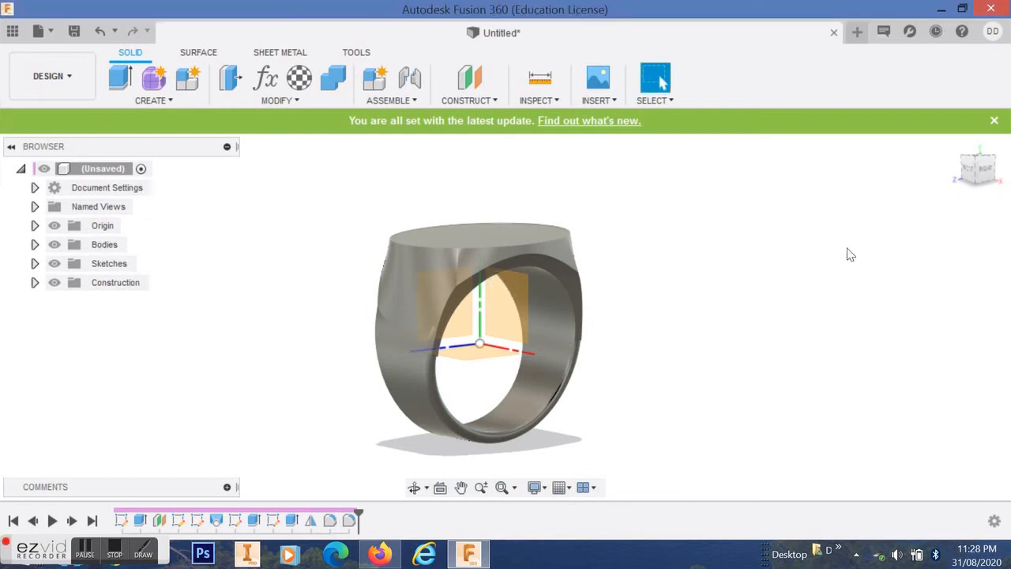
Mirror both band-edge fillets to the opposite side of the ring across the vertical origin plane midway through the band's width
drag(977, 184, 1004, 177)
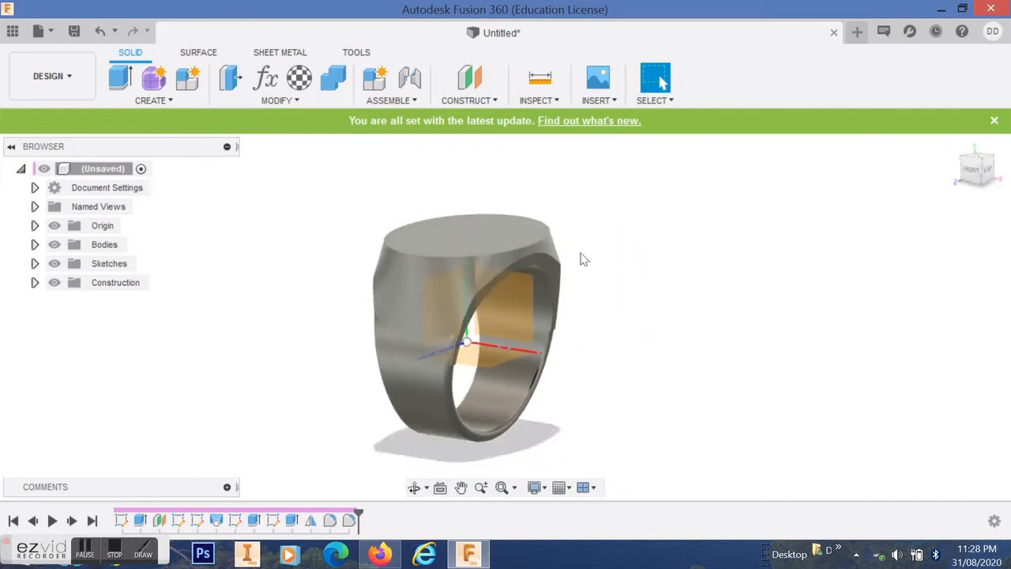
click(288, 102)
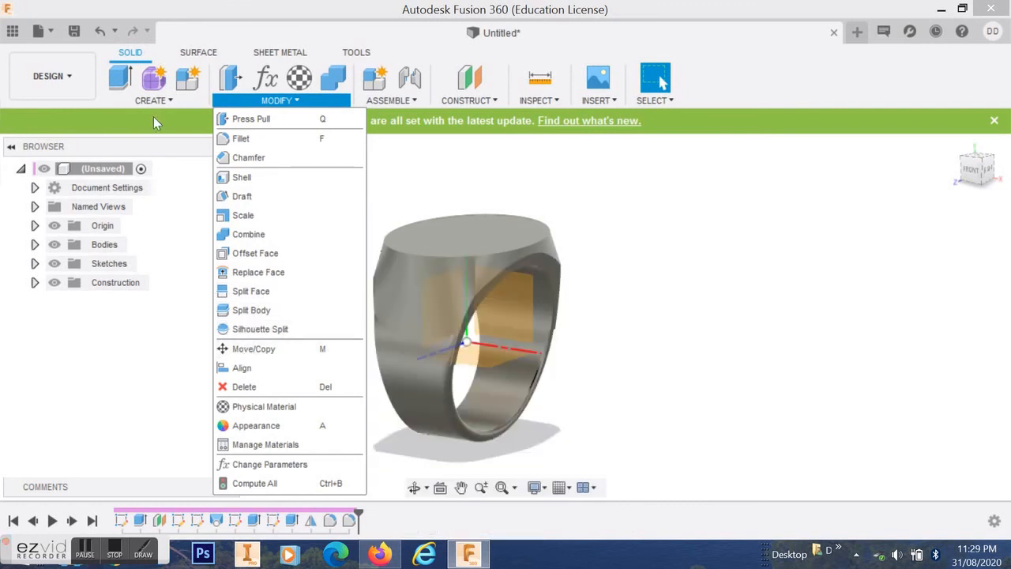
click(165, 100)
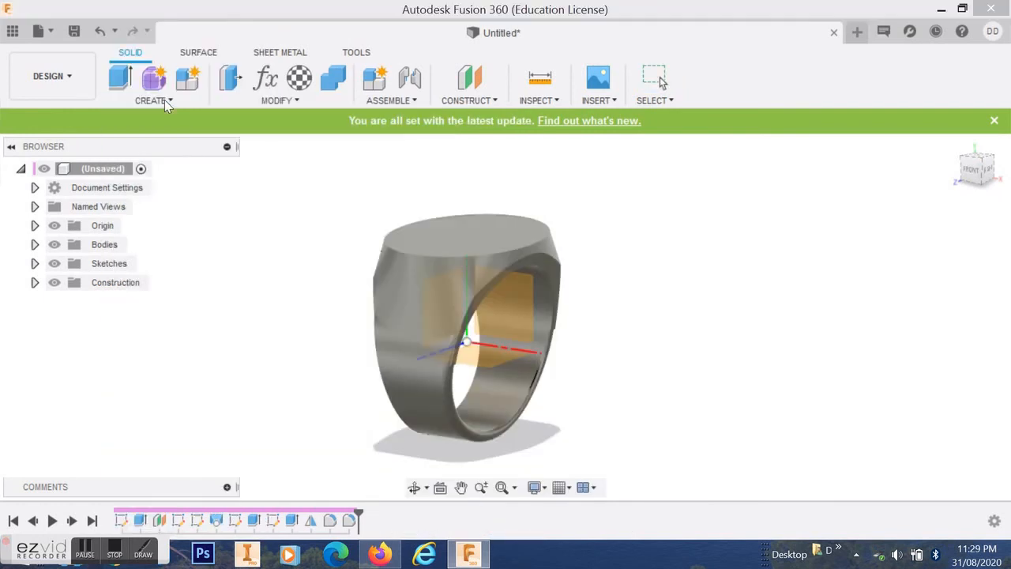
click(168, 100)
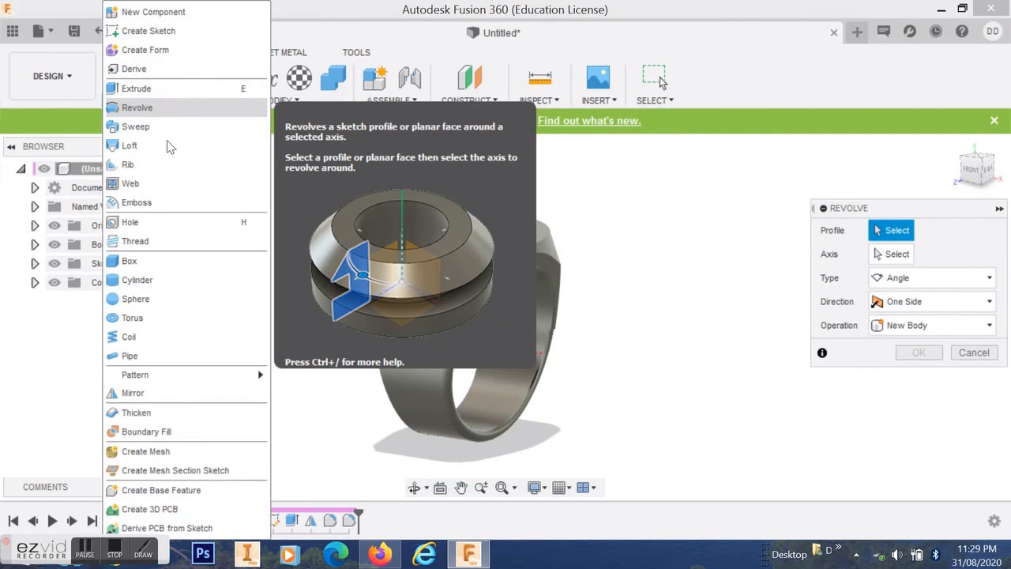
click(144, 392)
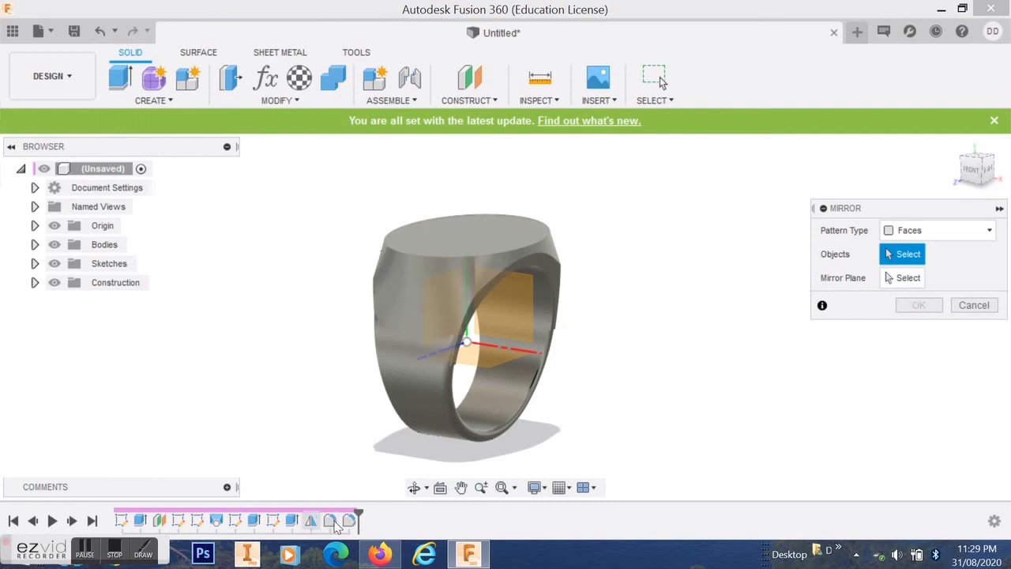
click(330, 522)
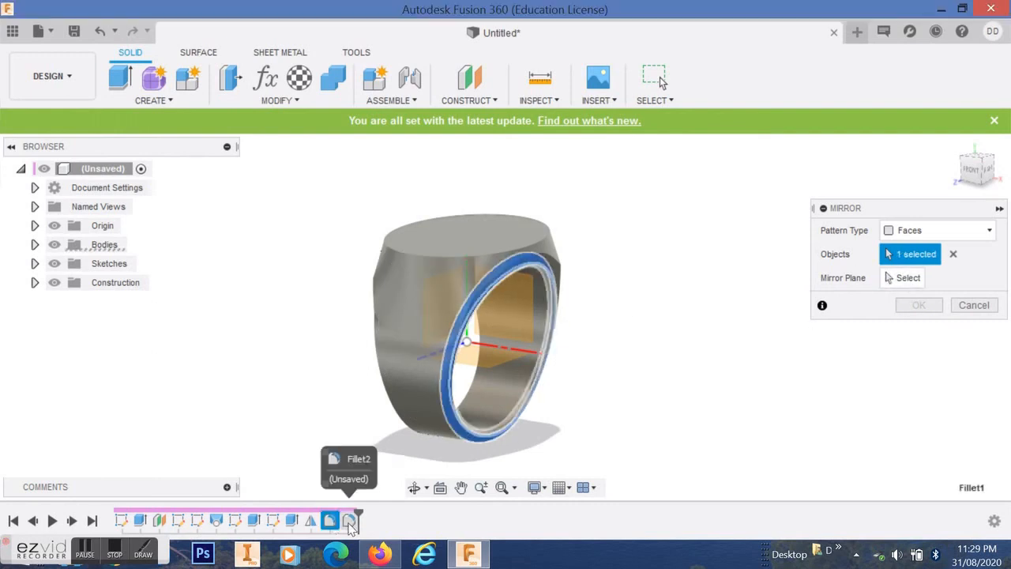
click(351, 521)
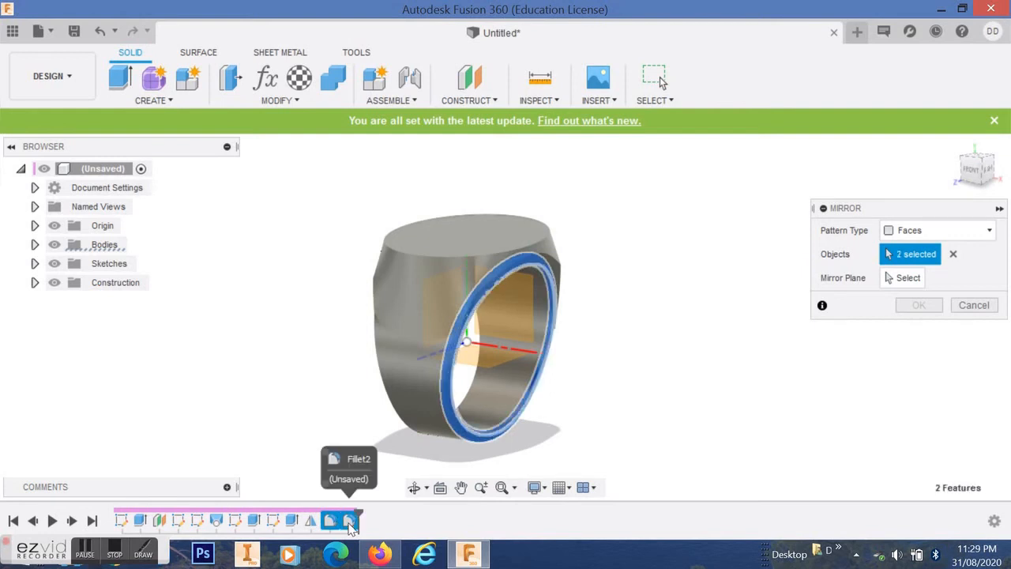
click(912, 284)
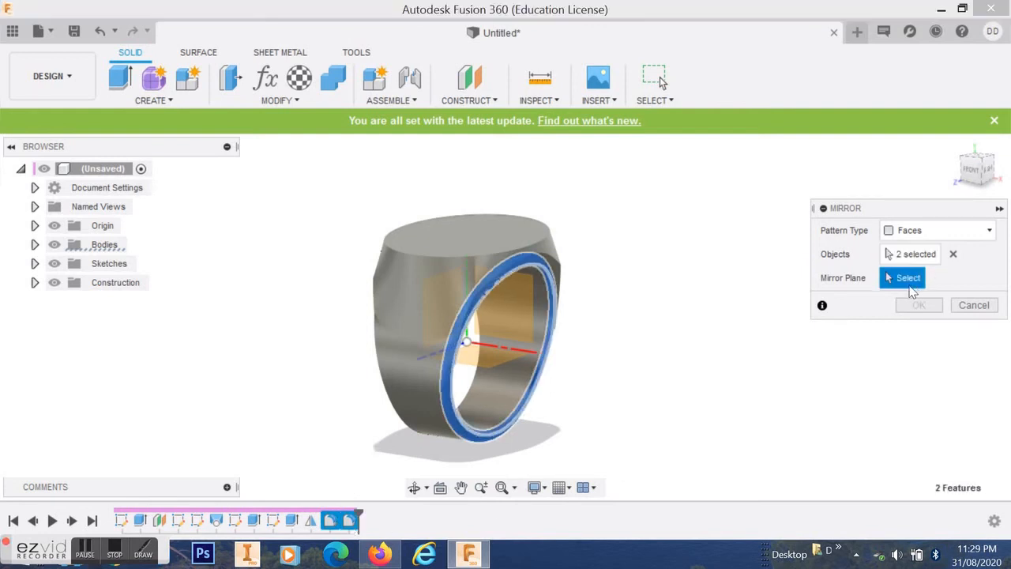
click(463, 327)
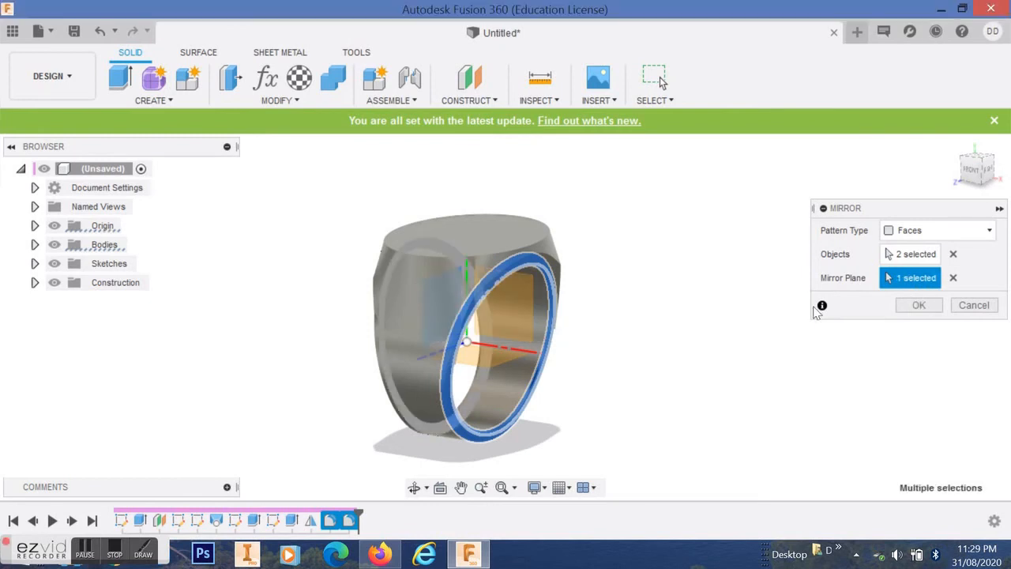
click(916, 305)
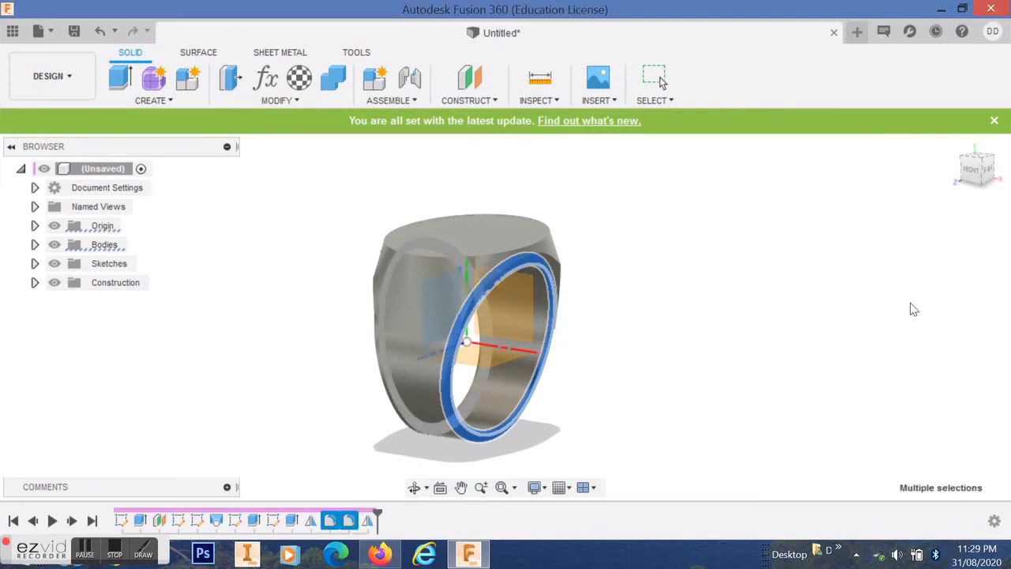
key(Escape)
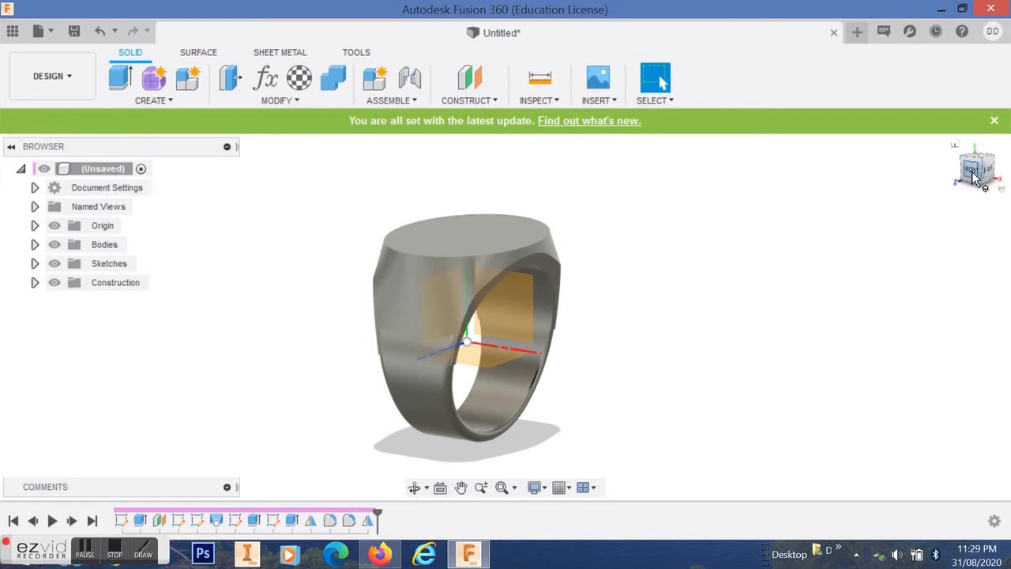
Start a new sketch on the ring's flat oval top face
drag(977, 169, 945, 179)
shift+middle_drag(506, 316, 554, 316)
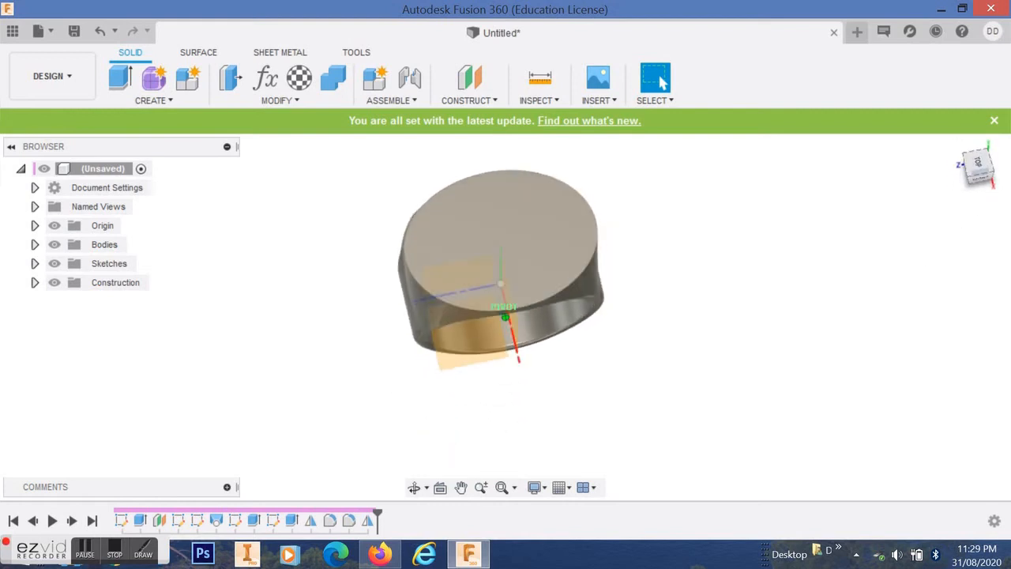
click(980, 162)
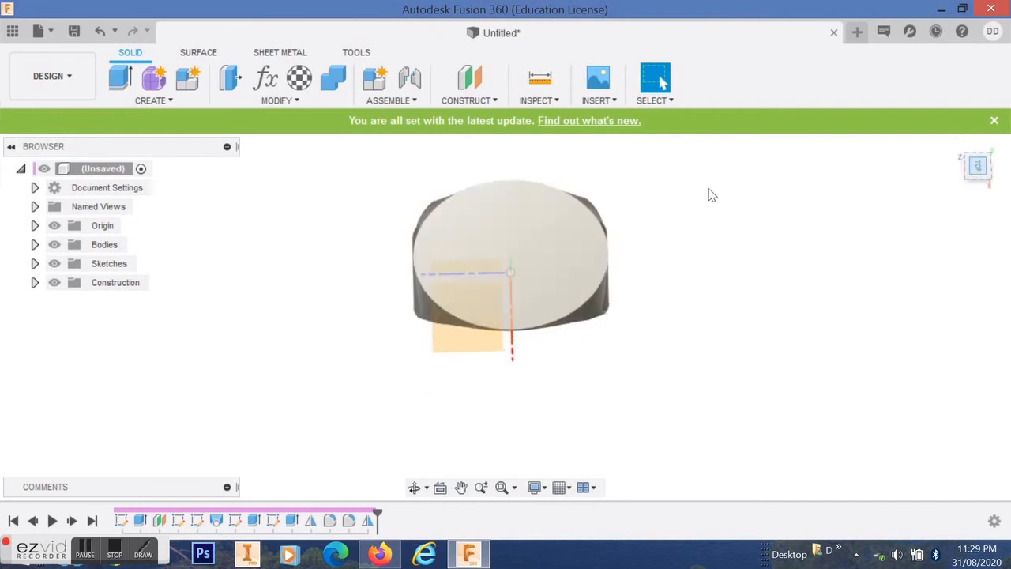
click(495, 246)
click(168, 103)
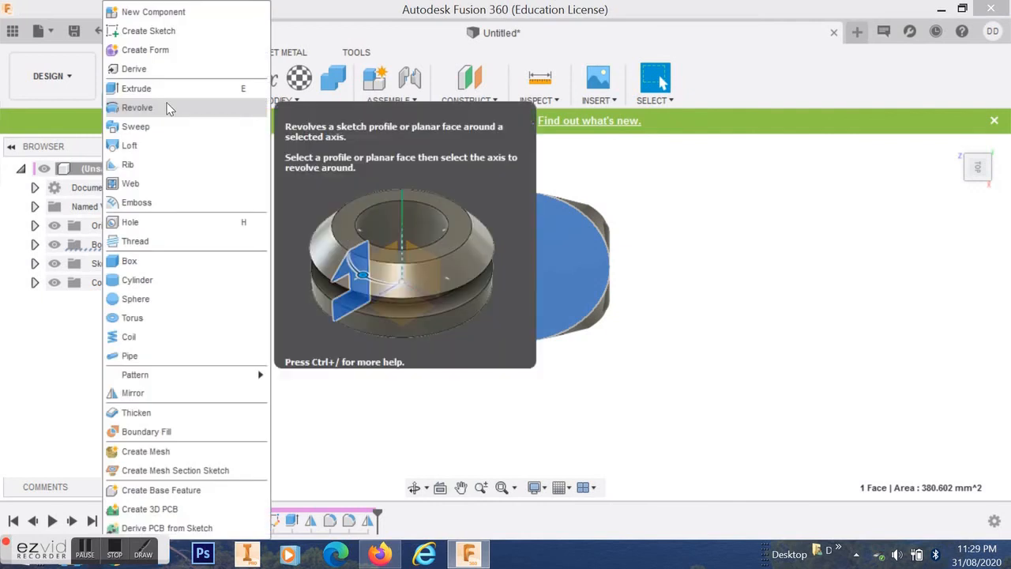
click(163, 33)
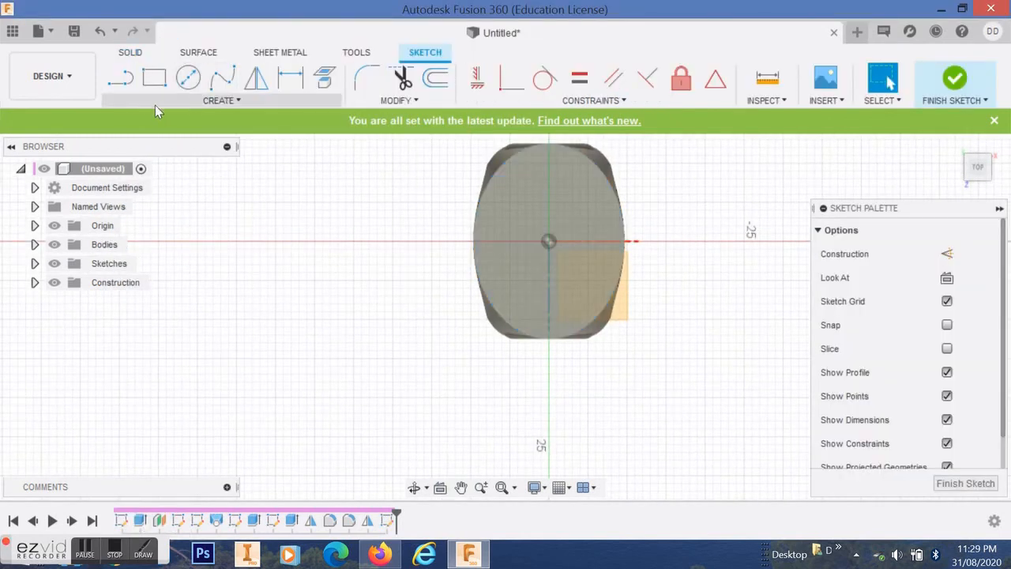
Place a sketch text on the ring's oval top face and enter the letter "D" as its content
click(229, 103)
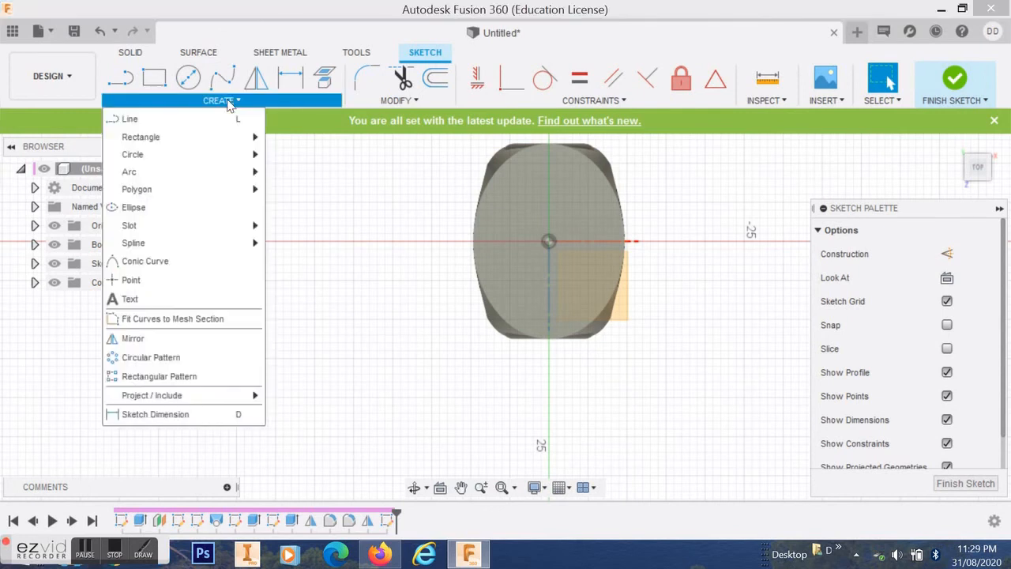
click(137, 300)
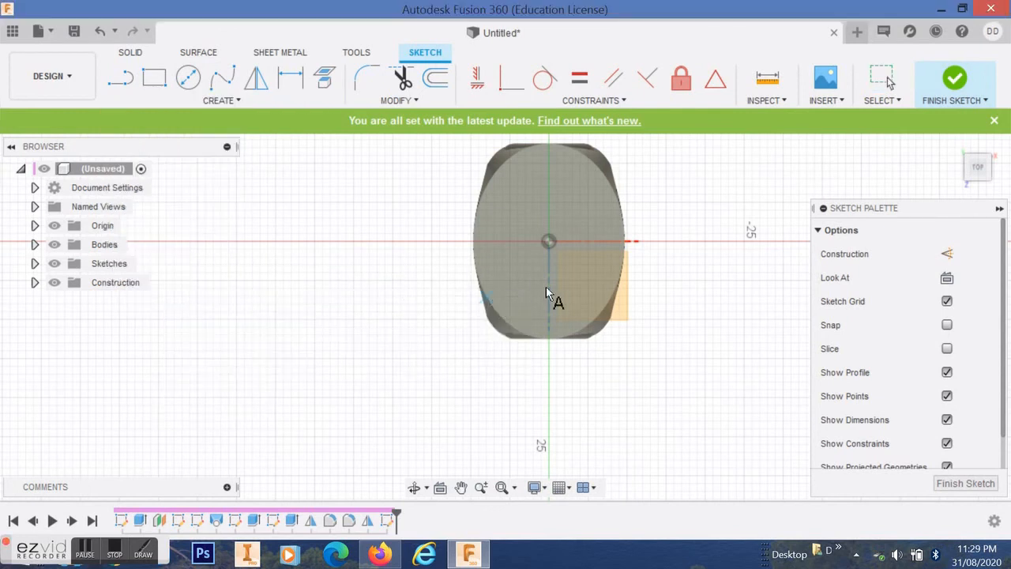
click(516, 188)
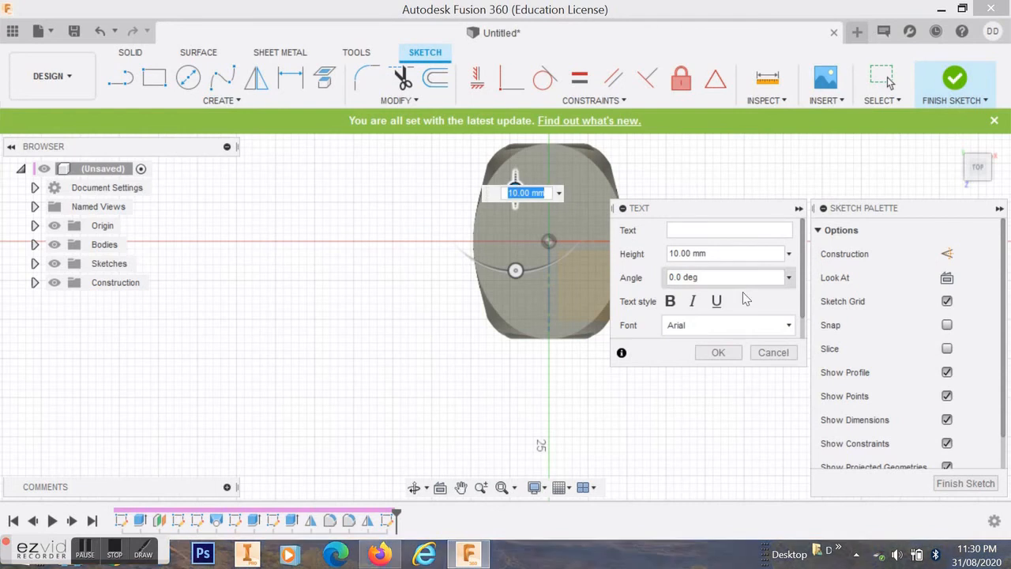
click(692, 229)
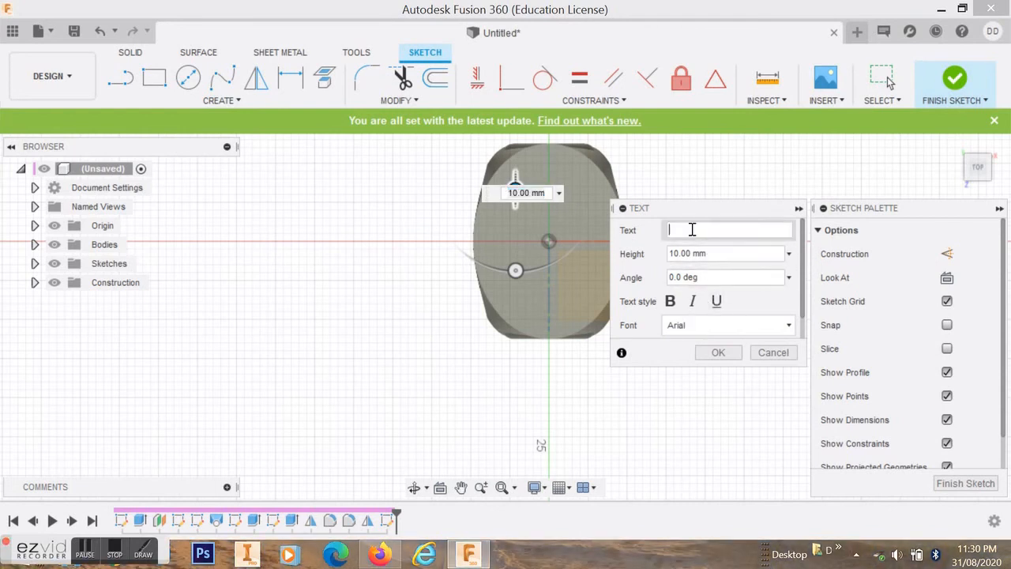
text(d)
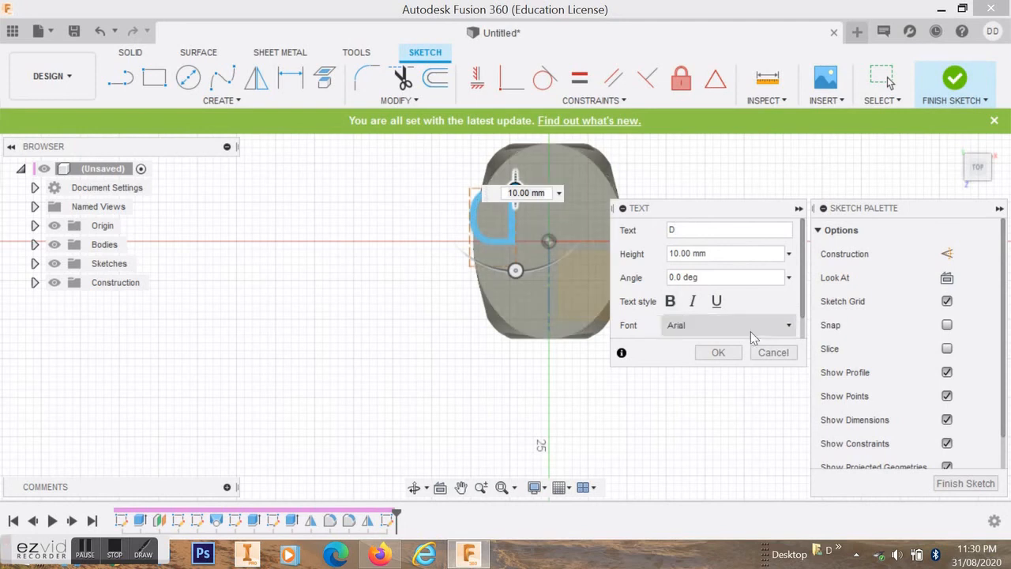
Browse the available fonts and try Freehand575 BT on the letter D
click(789, 325)
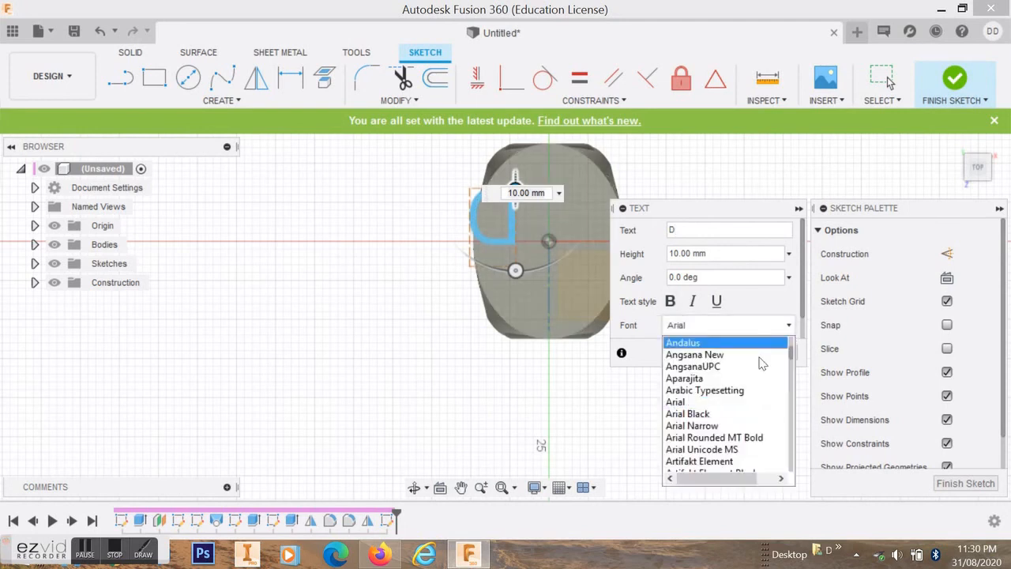
scroll(753, 397, down, 2)
scroll(753, 396, down, 12)
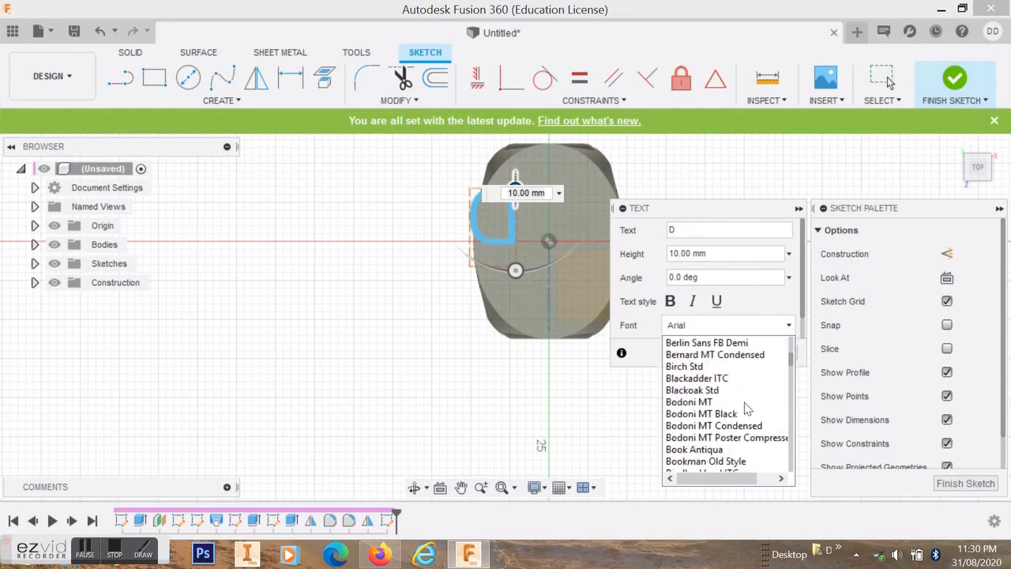
scroll(746, 416, down, 14)
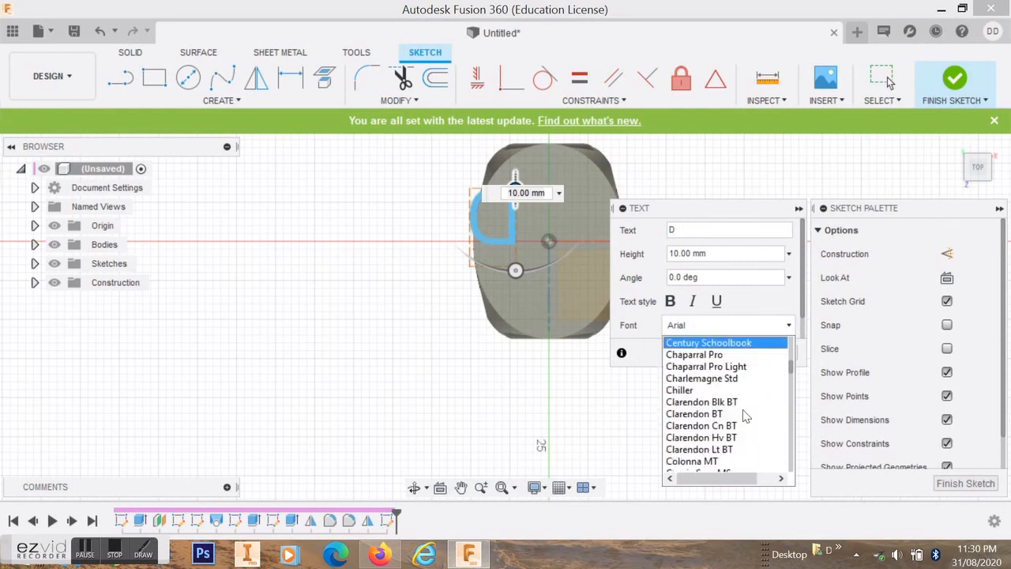
scroll(747, 416, down, 8)
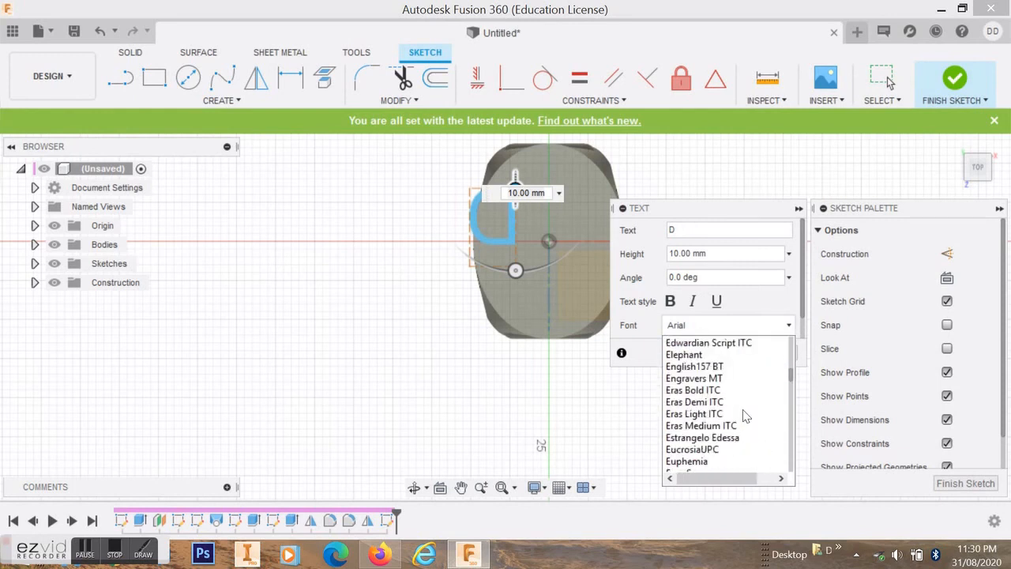
scroll(747, 416, down, 2)
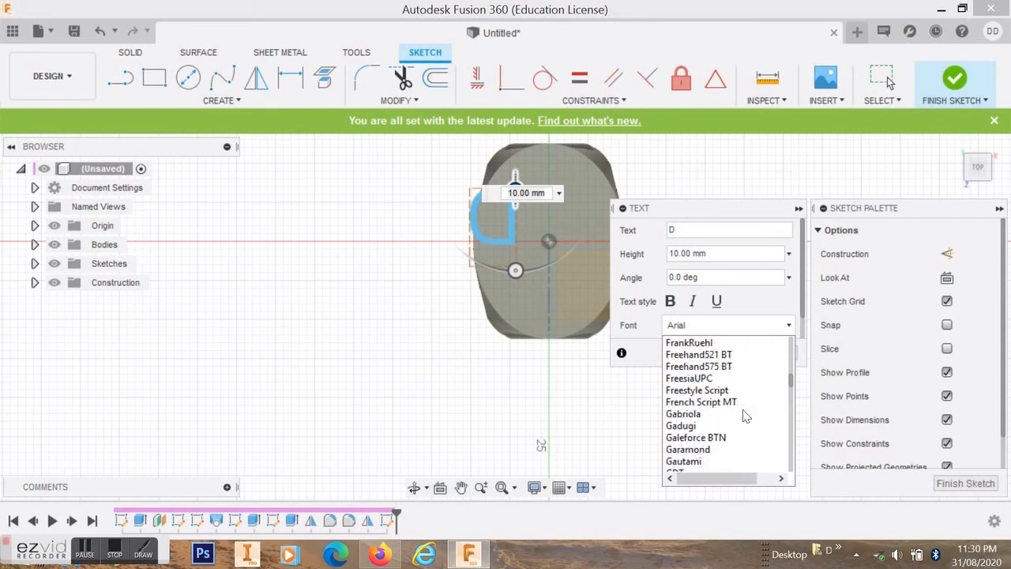
scroll(747, 416, down, 6)
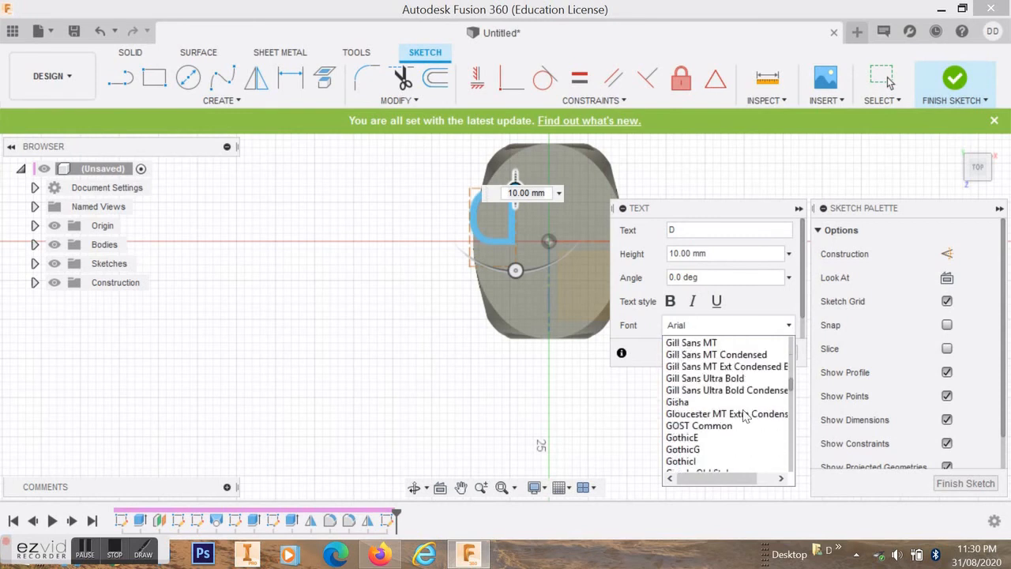
scroll(747, 417, down, 6)
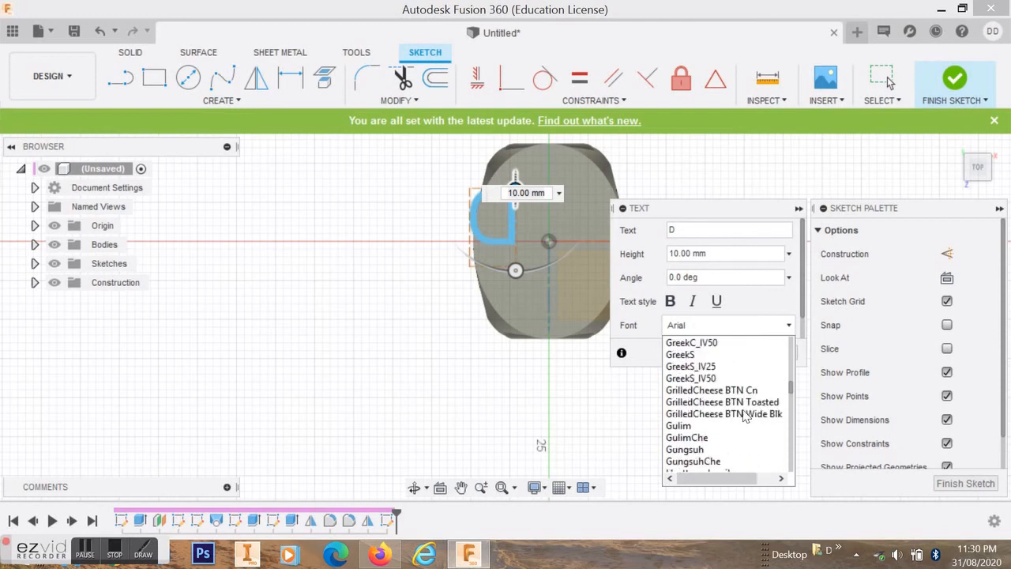
scroll(745, 417, down, 3)
scroll(745, 418, down, 4)
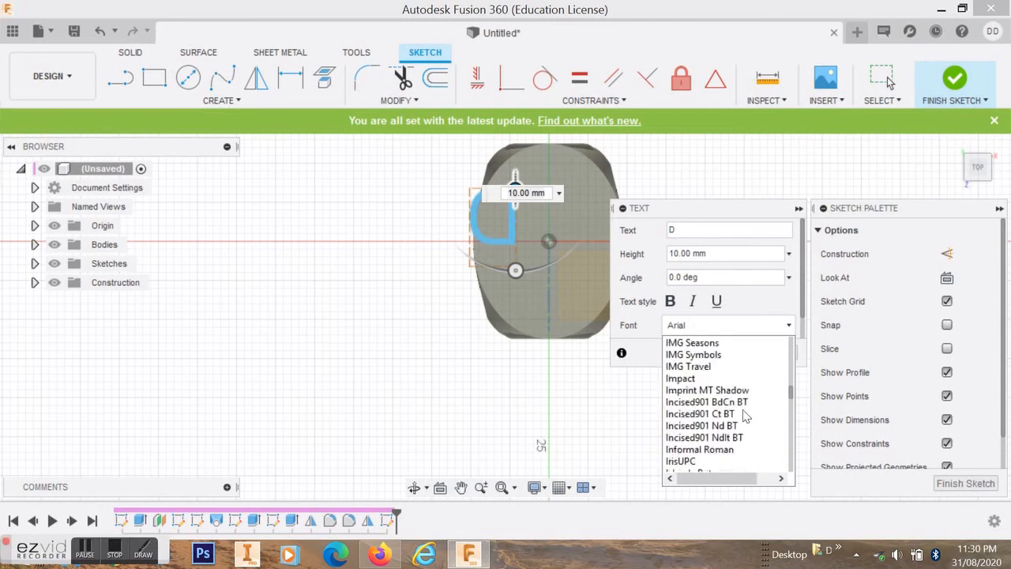
scroll(746, 417, down, 3)
scroll(747, 416, up, 11)
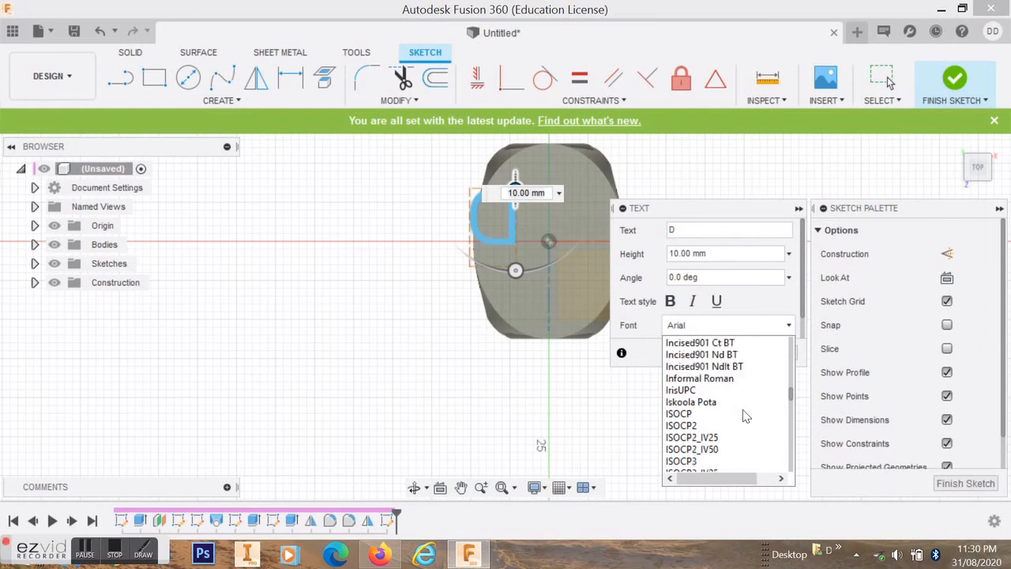
scroll(745, 417, up, 1)
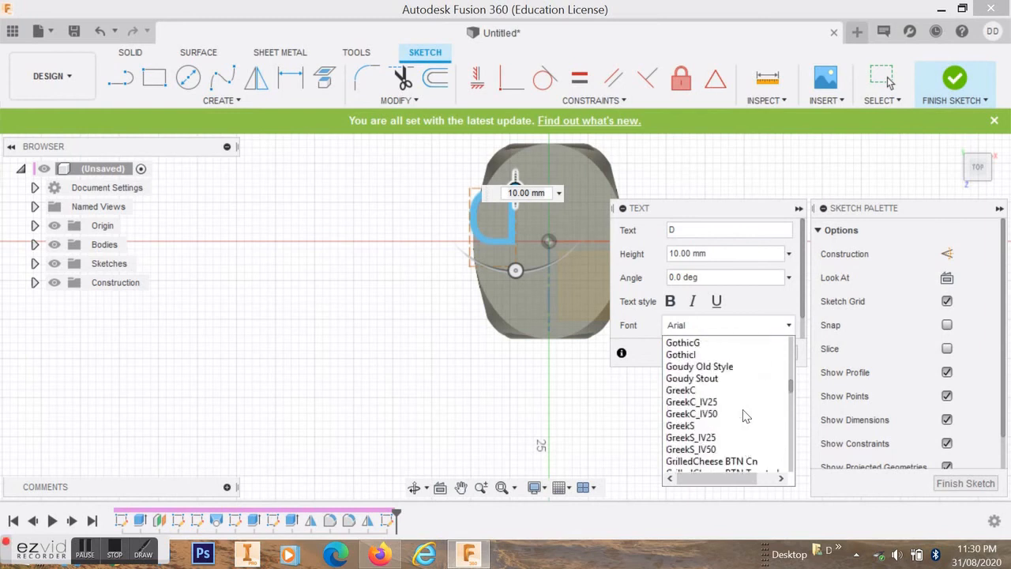
scroll(745, 417, up, 1)
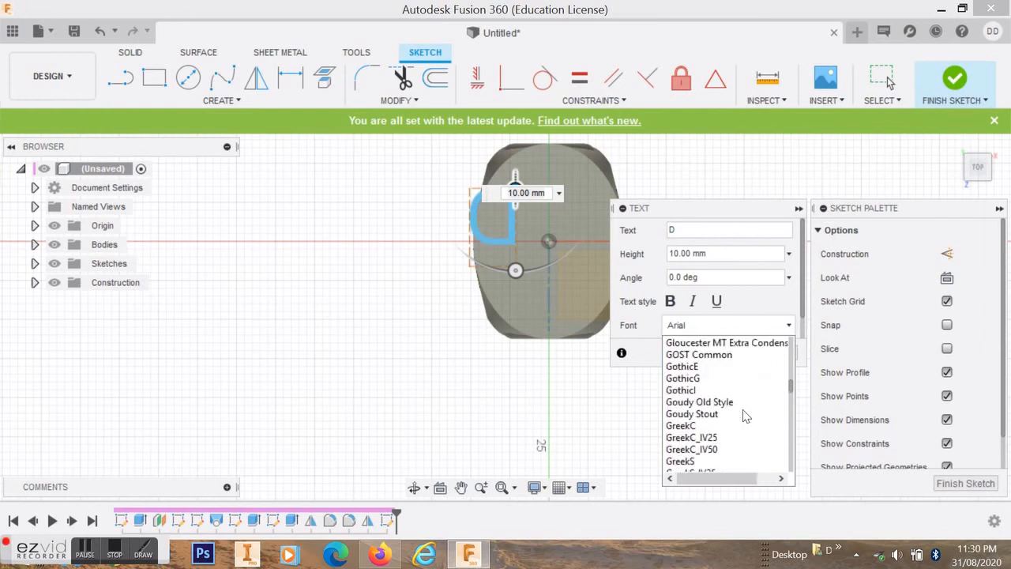
scroll(699, 419, up, 6)
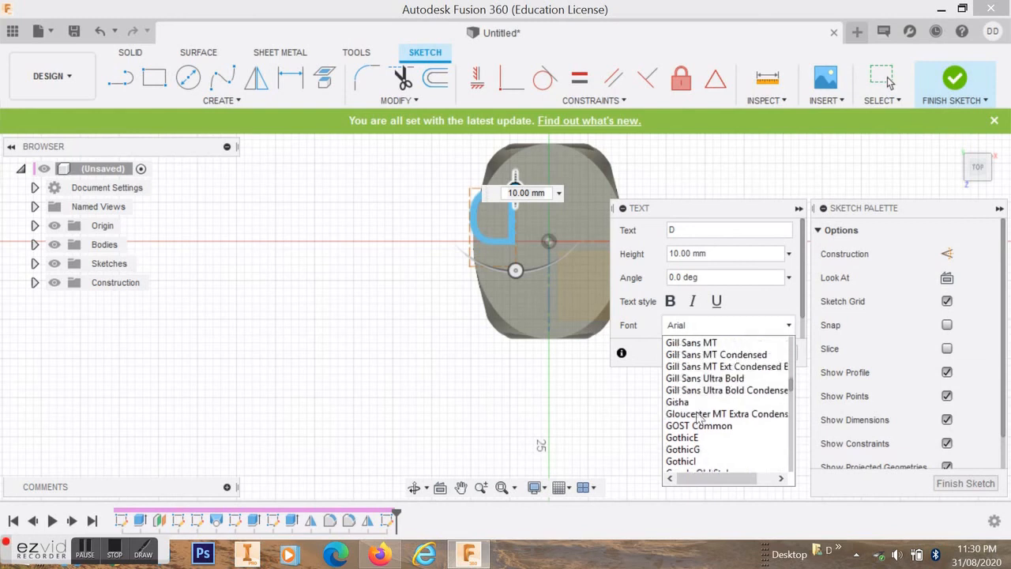
scroll(699, 419, up, 2)
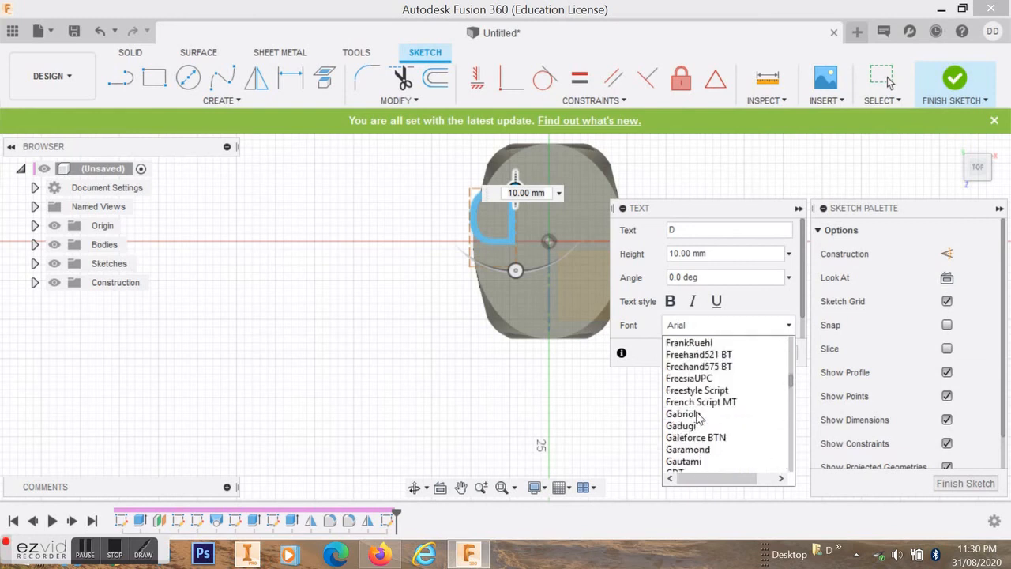
scroll(700, 417, down, 1)
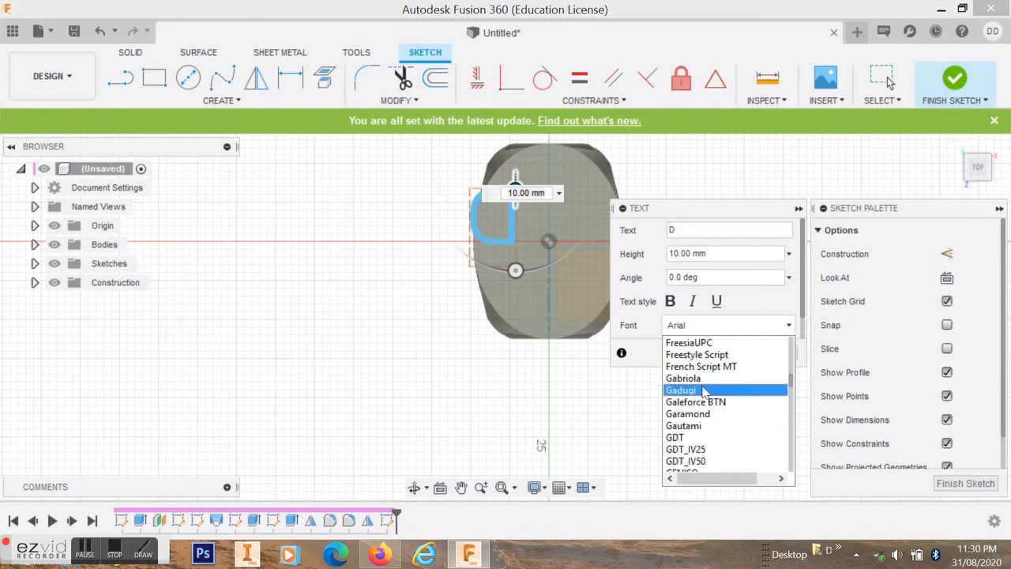
scroll(705, 399, up, 1)
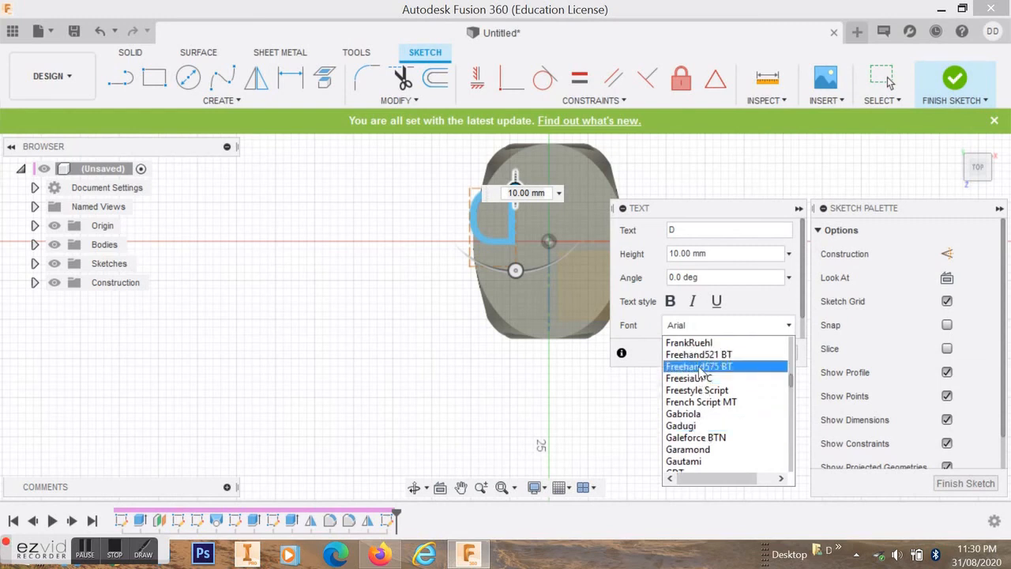
click(701, 367)
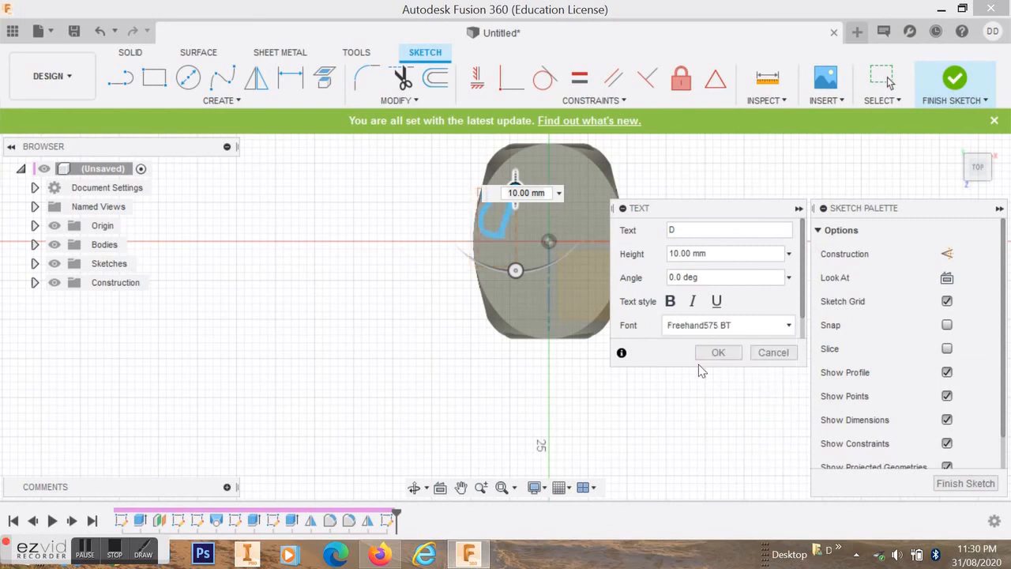
Set the letter D's font to French Script MT and its text height to 15 mm
click(790, 325)
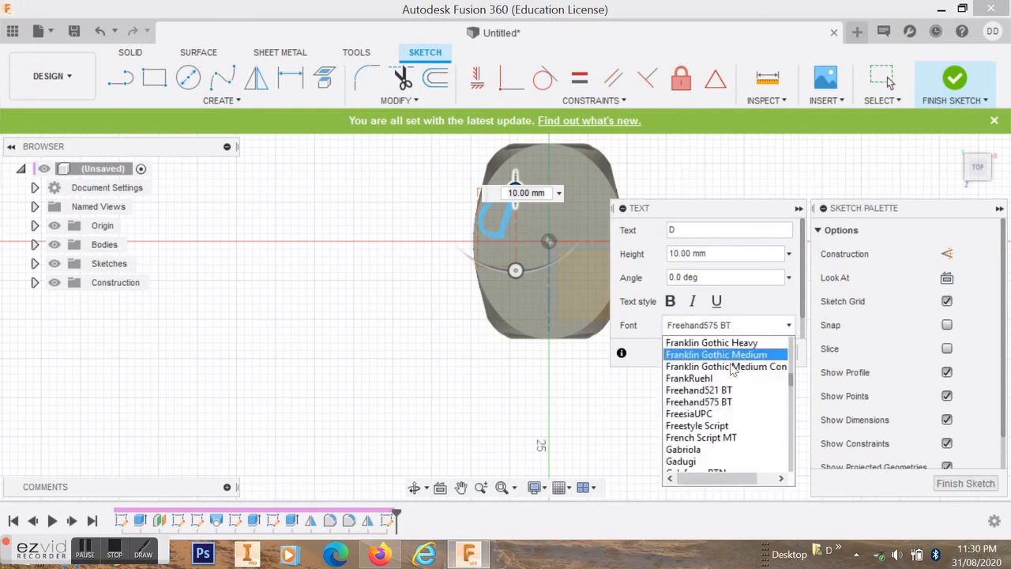
click(702, 438)
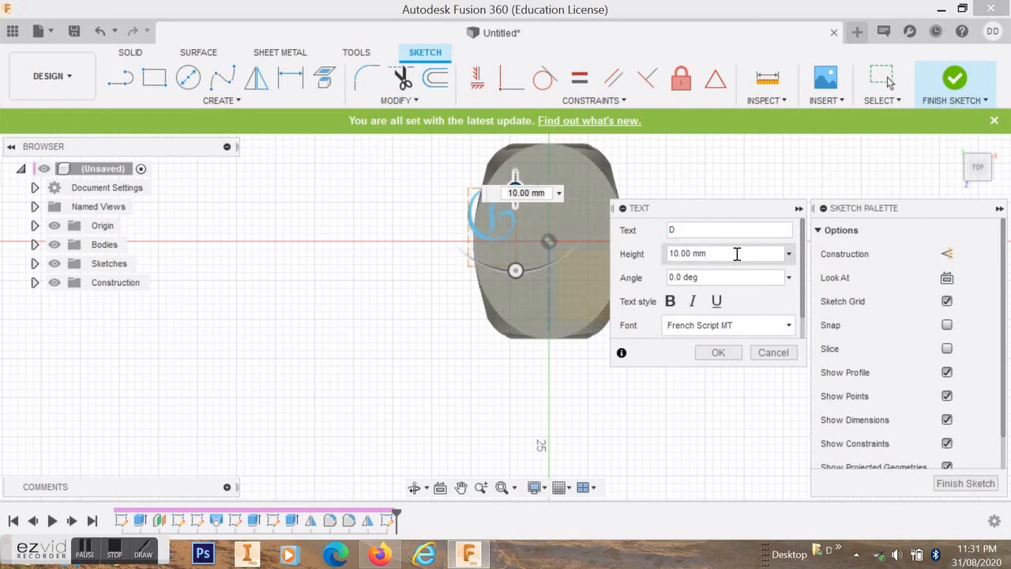
drag(749, 251, 642, 253)
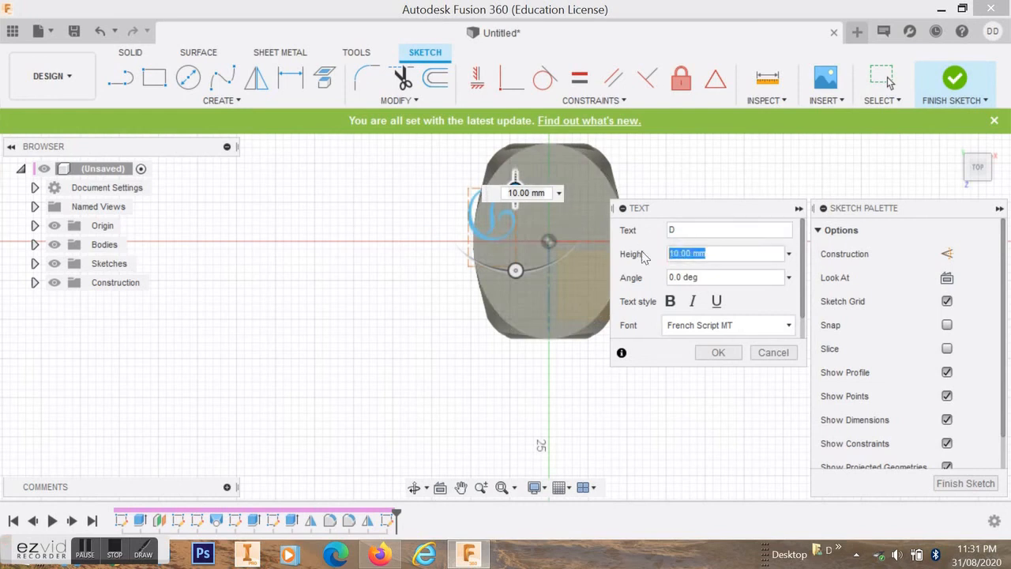
text(15)
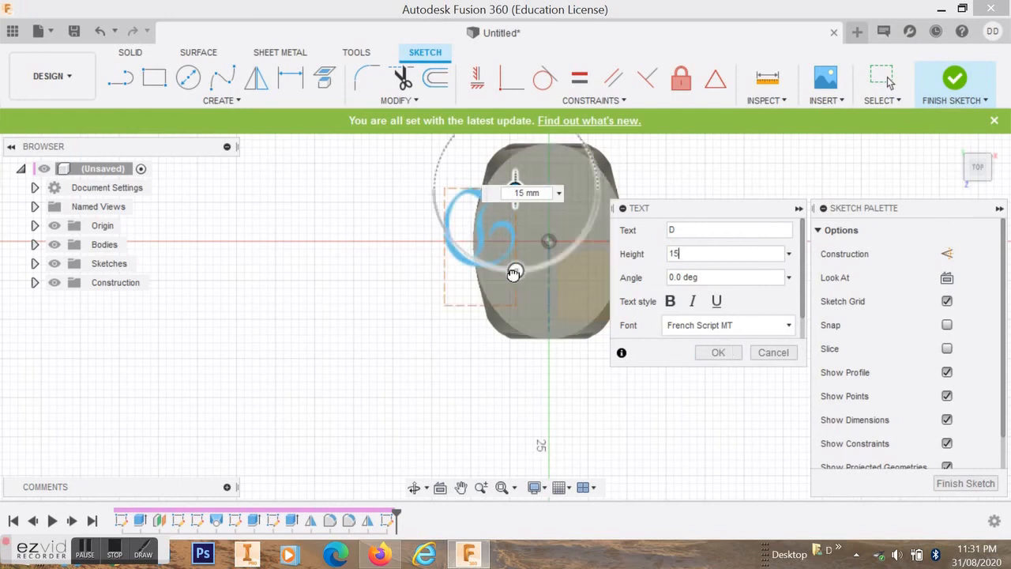
Rotate the letter D to -180 degrees and reposition it around the centre of the oval face
drag(513, 272, 533, 149)
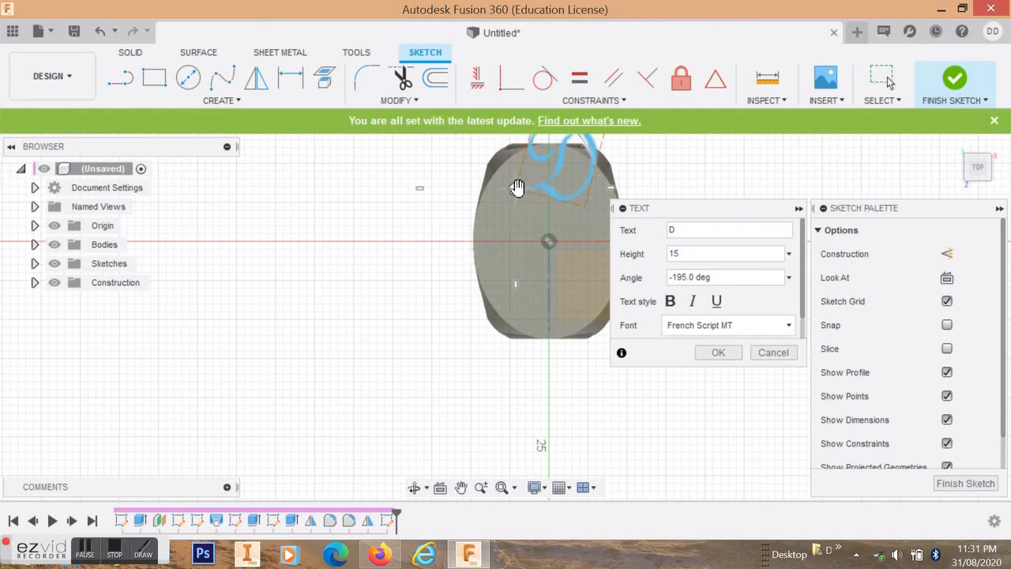
drag(517, 189, 526, 262)
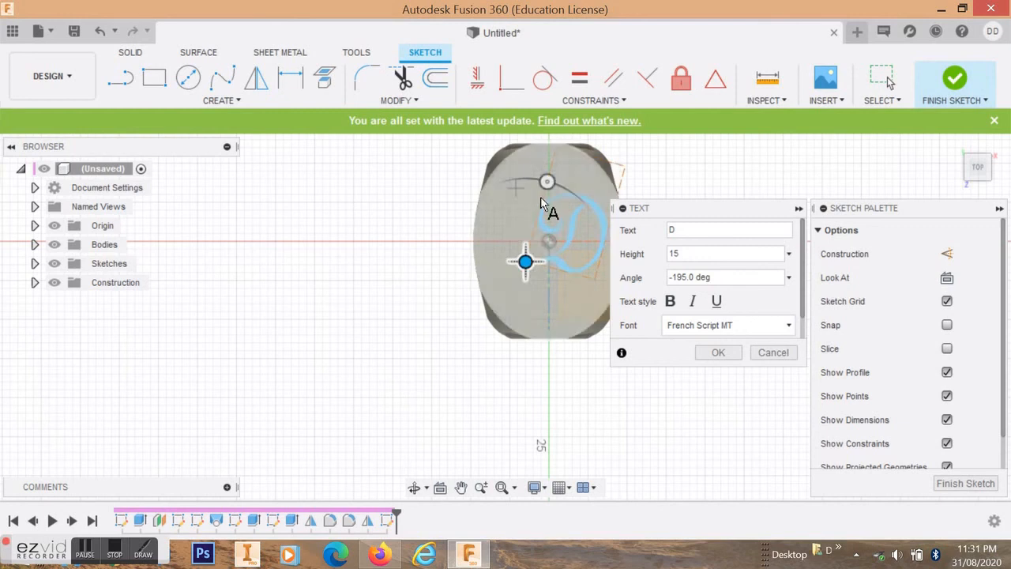
drag(547, 181, 526, 181)
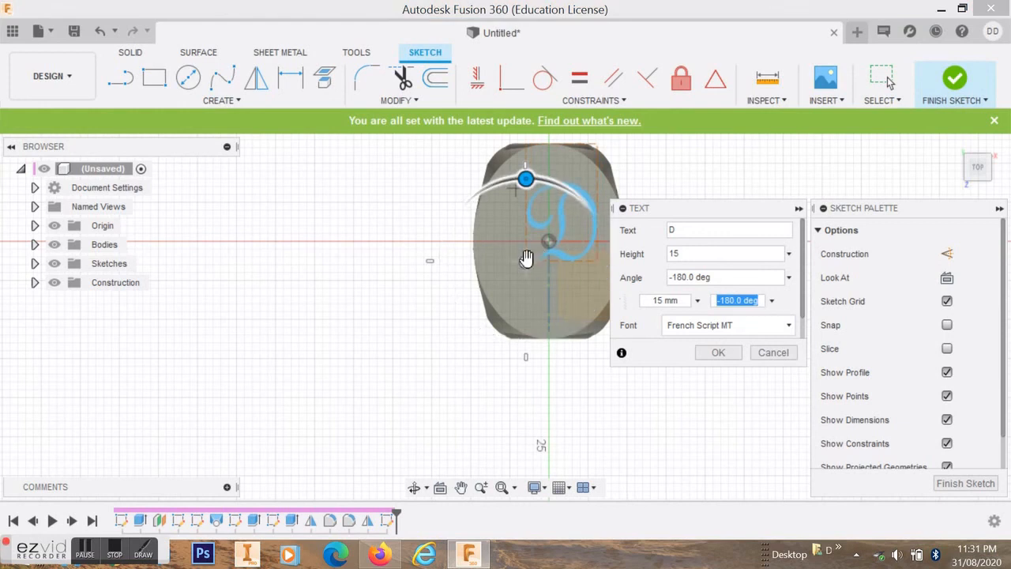
drag(526, 263, 511, 277)
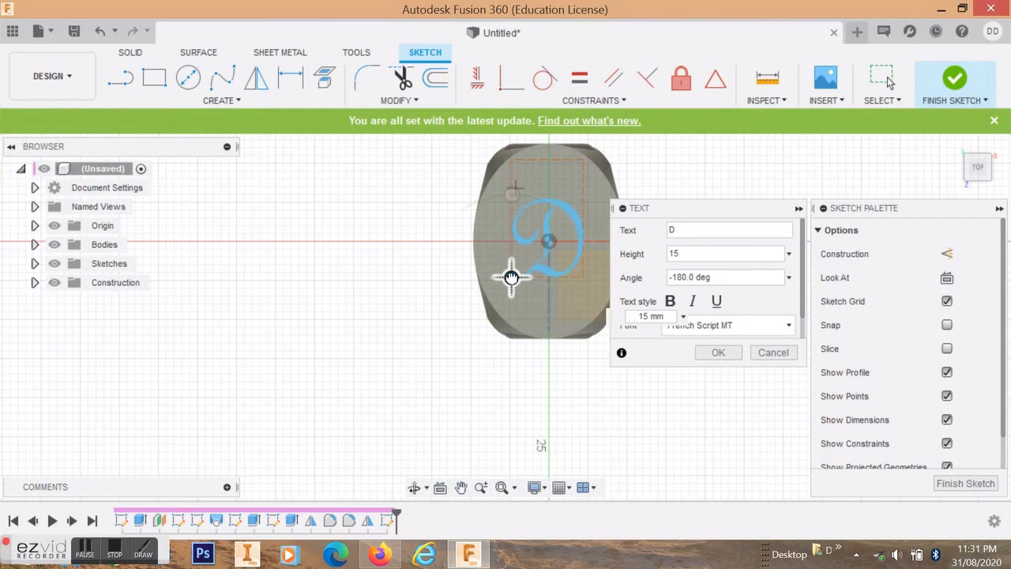
Rotate the letter D to -270 degrees, centre it on the oval top face and accept the text
drag(511, 272, 510, 197)
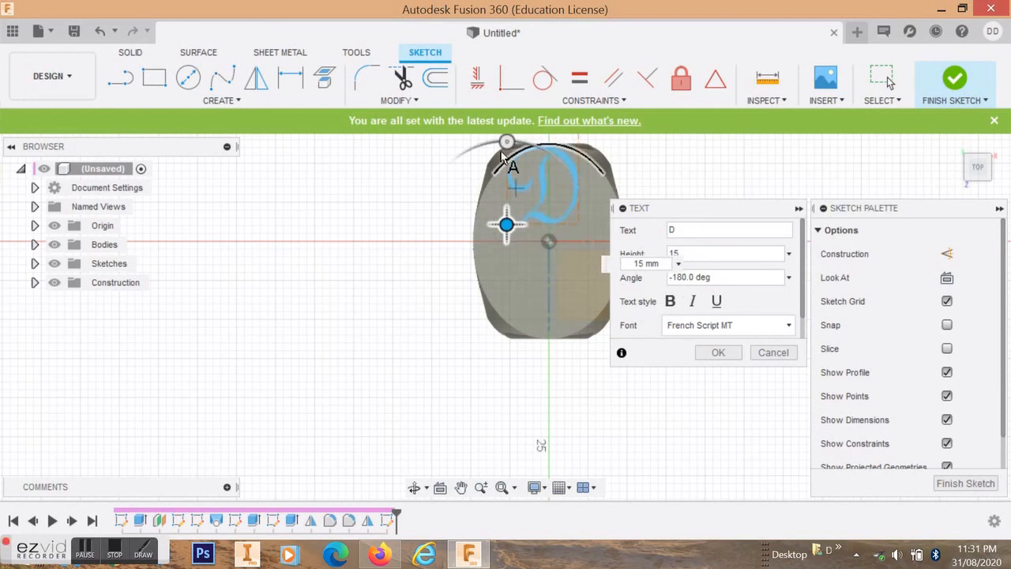
mouse_move(506, 143)
mouse_down()
mouse_move(572, 172)
mouse_move(589, 226)
mouse_up()
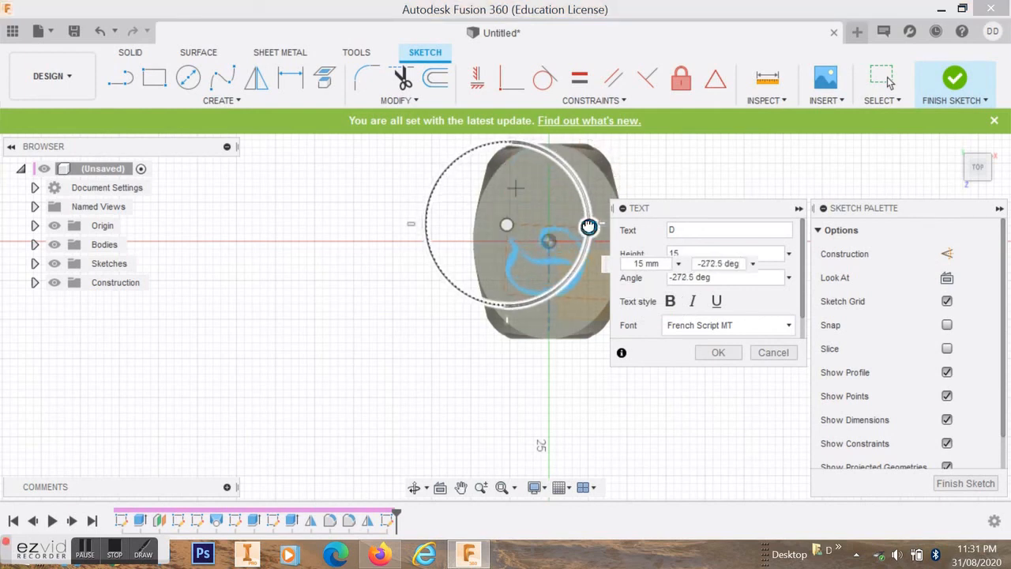
drag(512, 227, 513, 208)
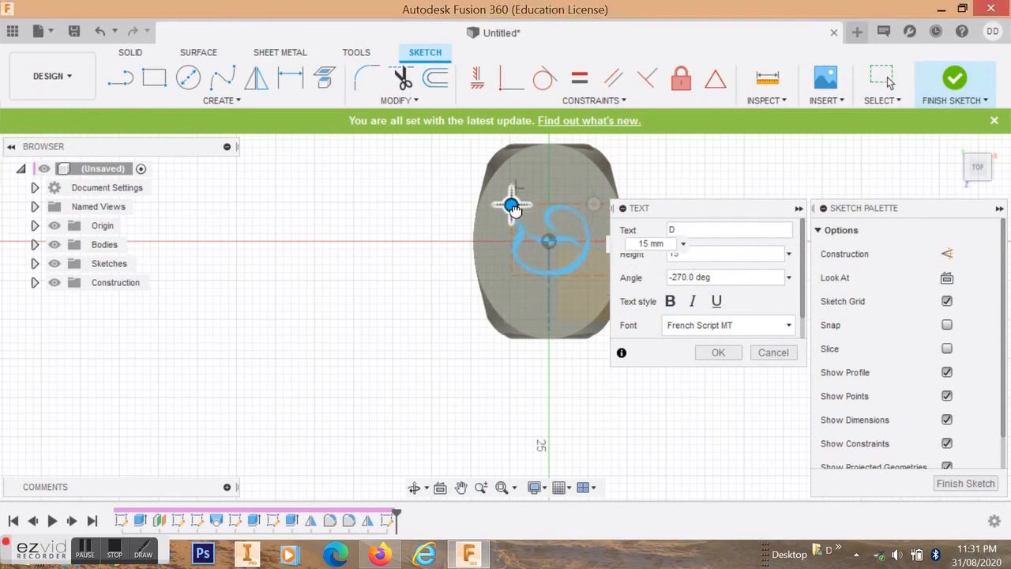
click(716, 353)
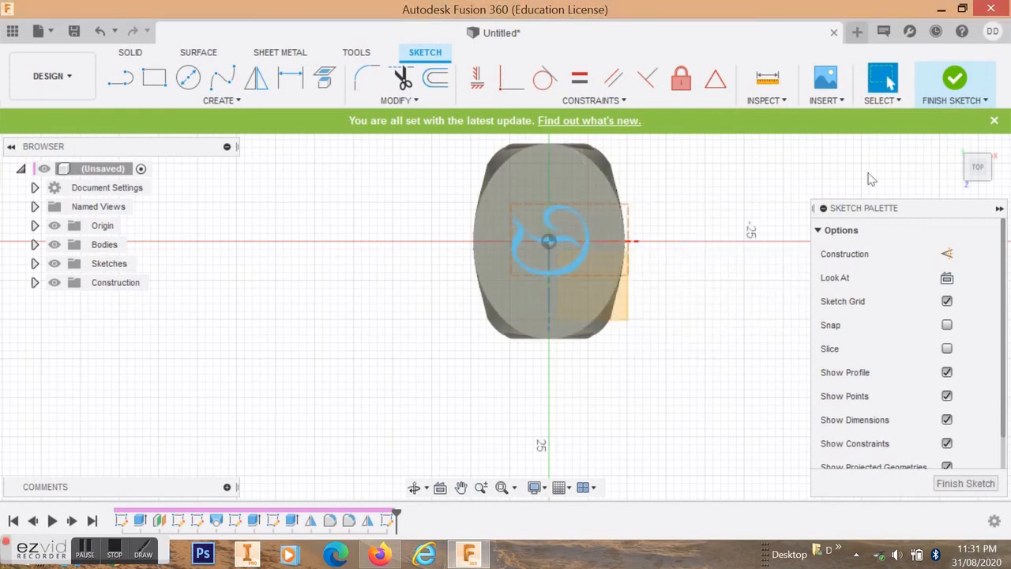
drag(982, 158, 574, 242)
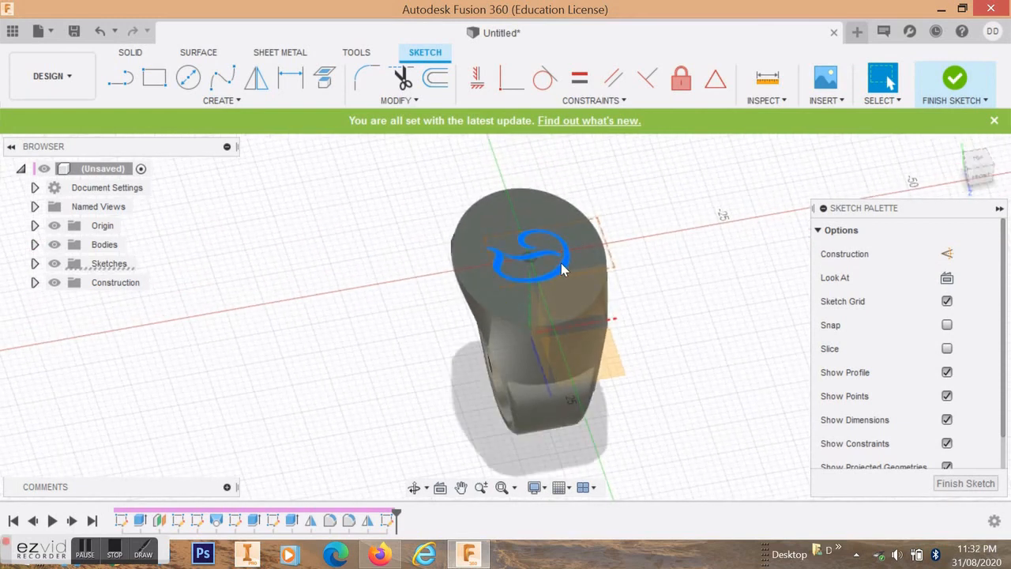
click(228, 101)
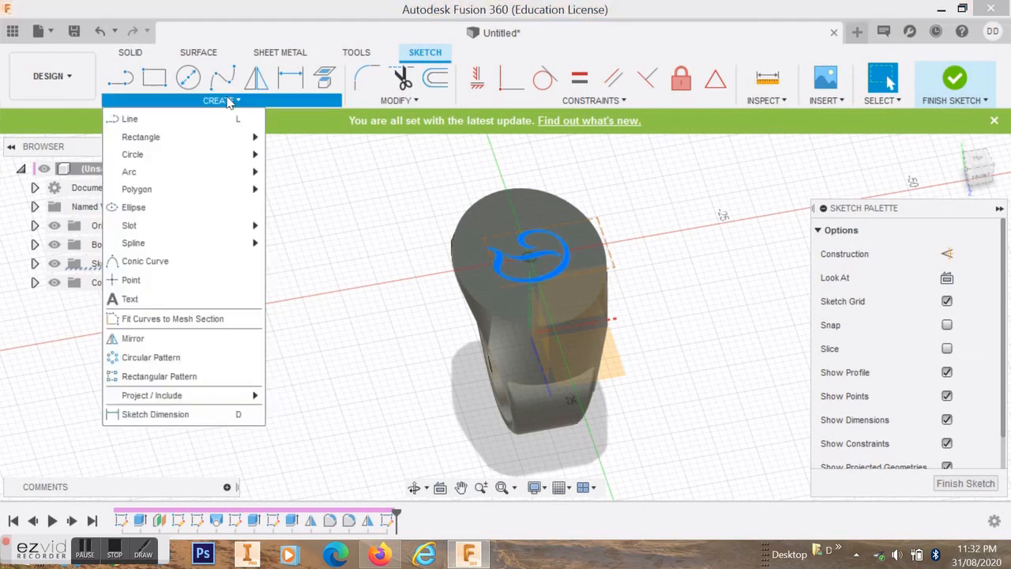
click(363, 101)
click(370, 101)
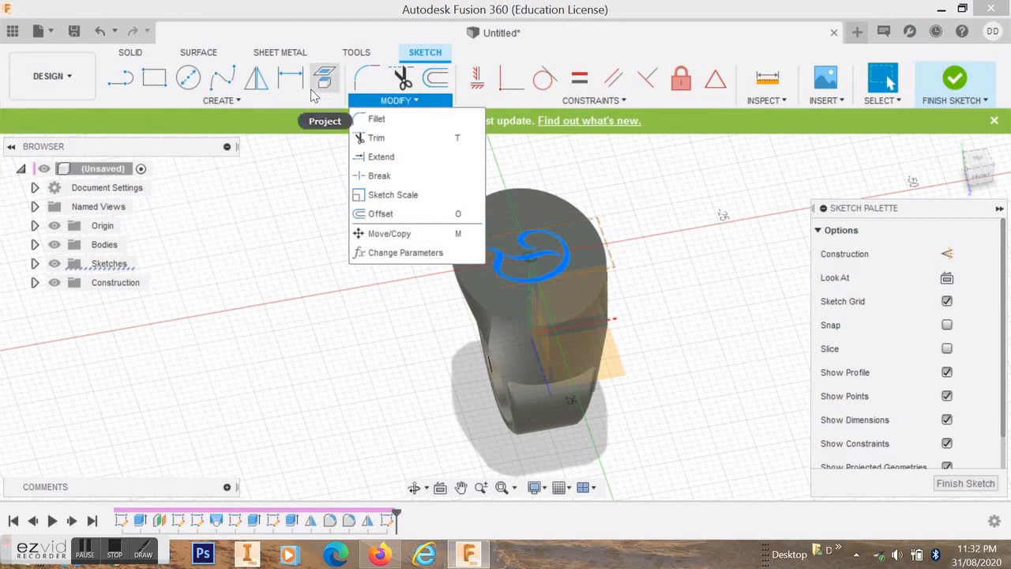
Finish the sketch and extrude the letter D as a cut of -1.5 mm into the oval top face
click(956, 79)
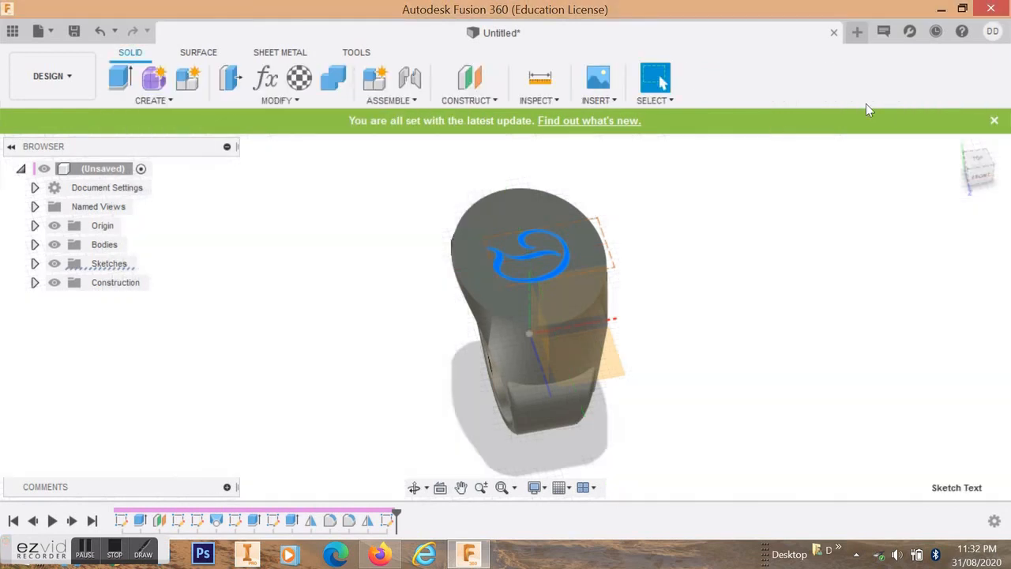
click(121, 78)
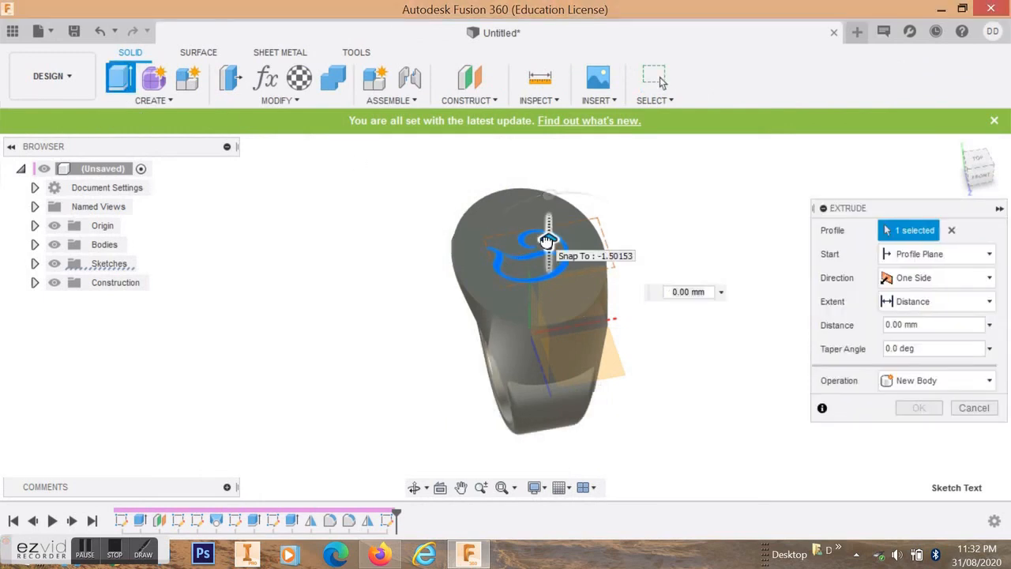
click(973, 383)
click(905, 423)
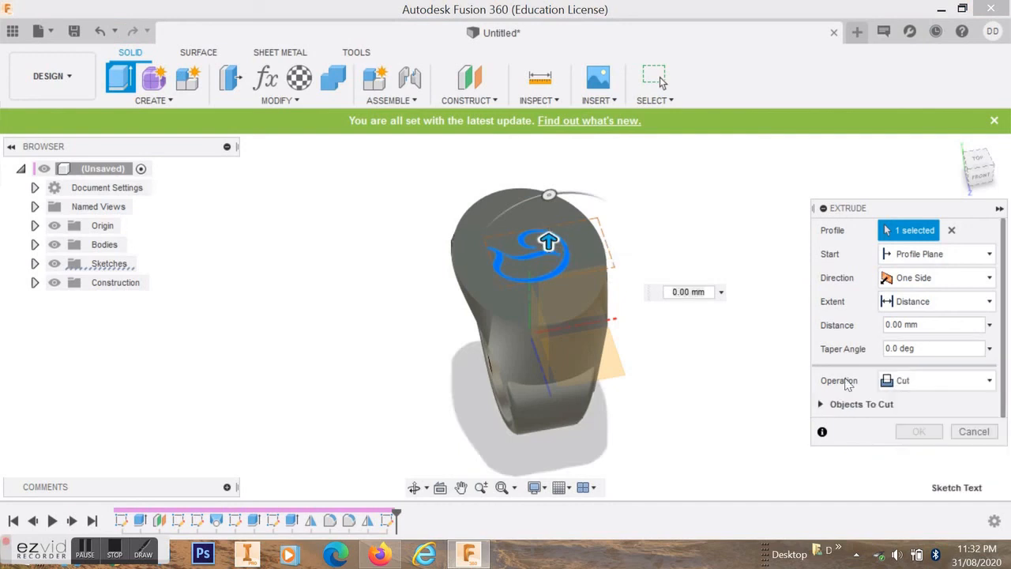
mouse_move(547, 237)
mouse_down()
mouse_move(548, 256)
mouse_move(555, 243)
mouse_up()
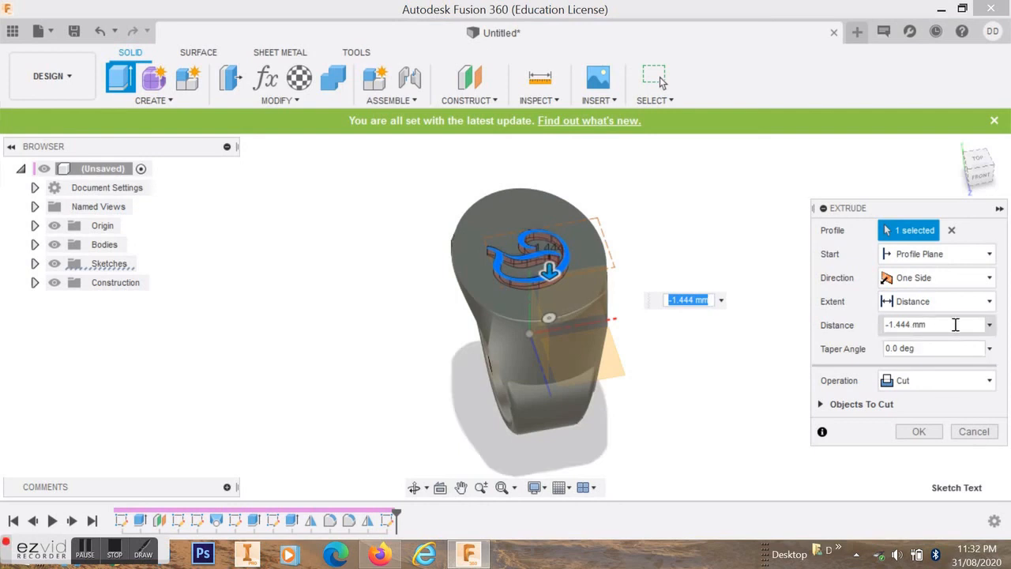
click(885, 324)
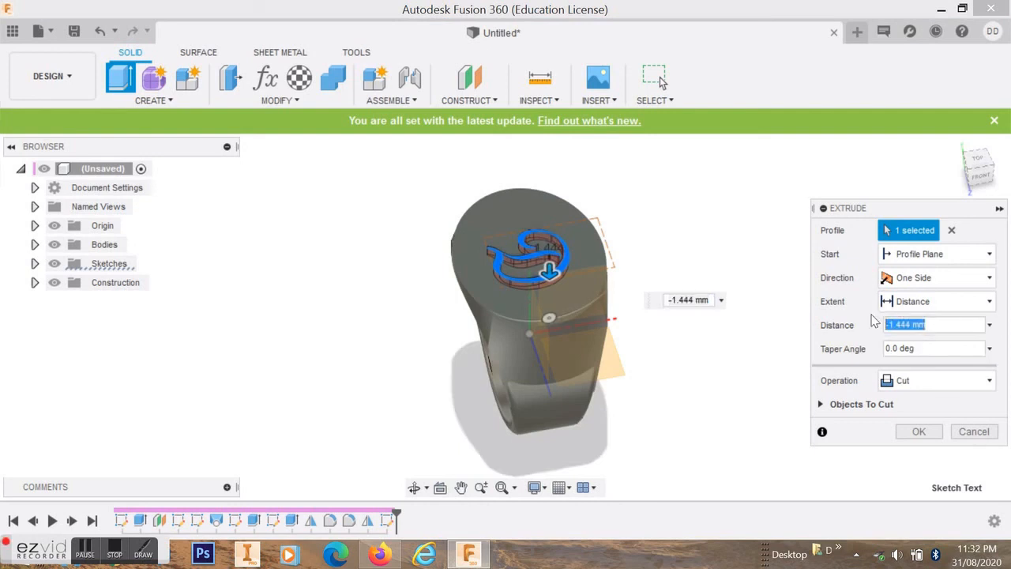
text(-1.5)
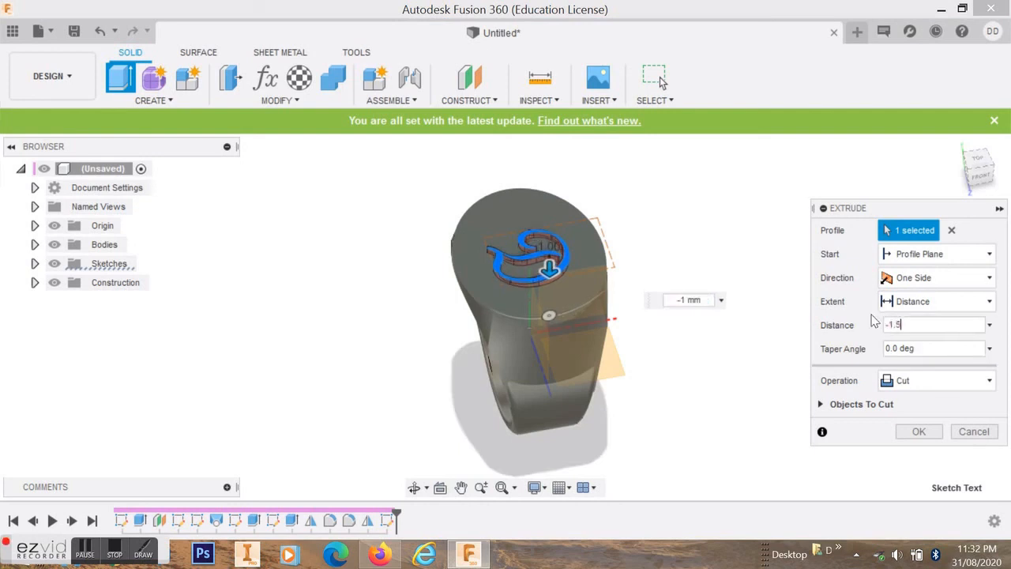
key(Return)
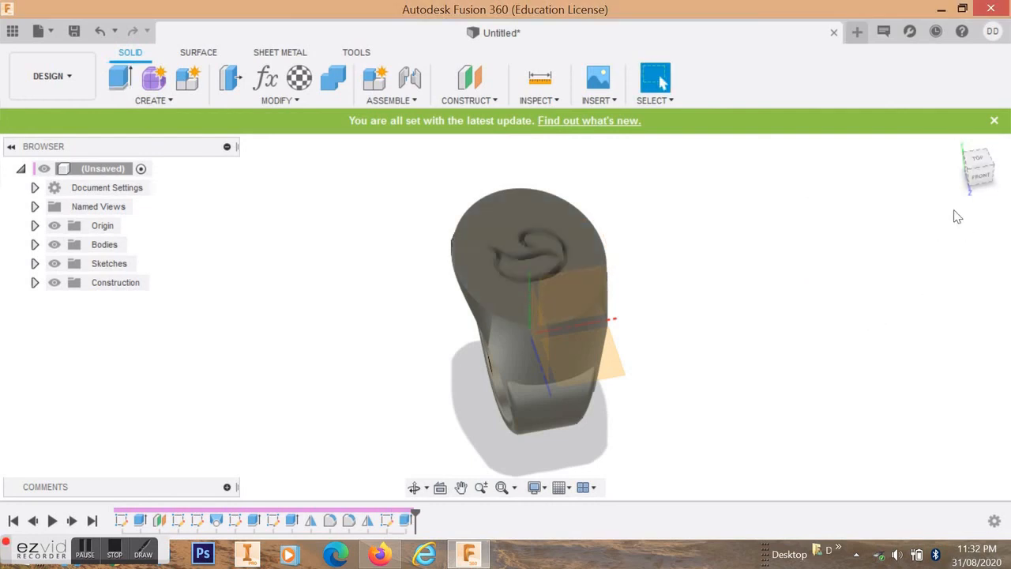
Orbit to view the ring at an angle and switch to the Render workspace
mouse_move(978, 188)
shift+middle_down()
mouse_move(972, 169)
mouse_move(953, 194)
shift+middle_up()
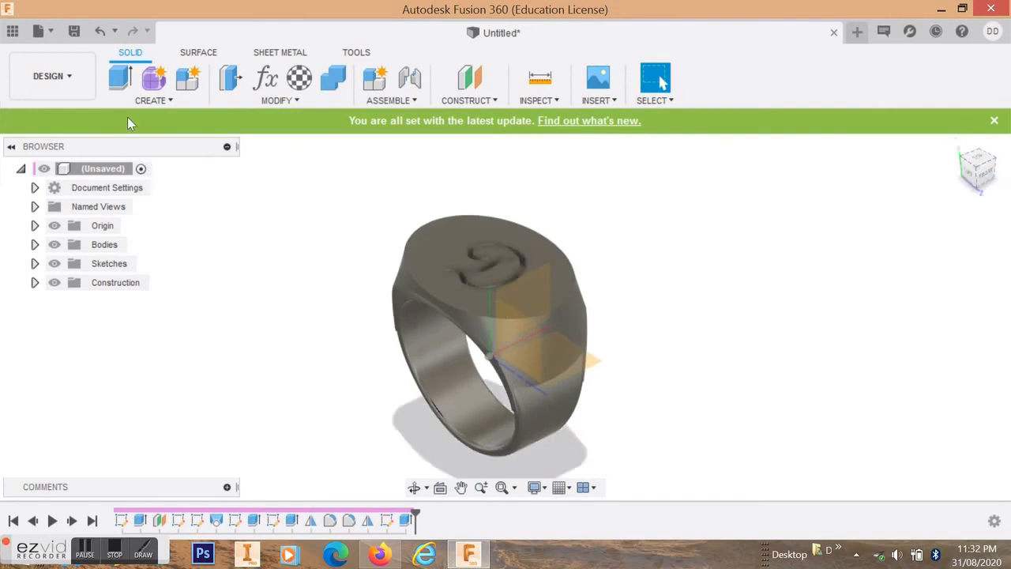
click(63, 90)
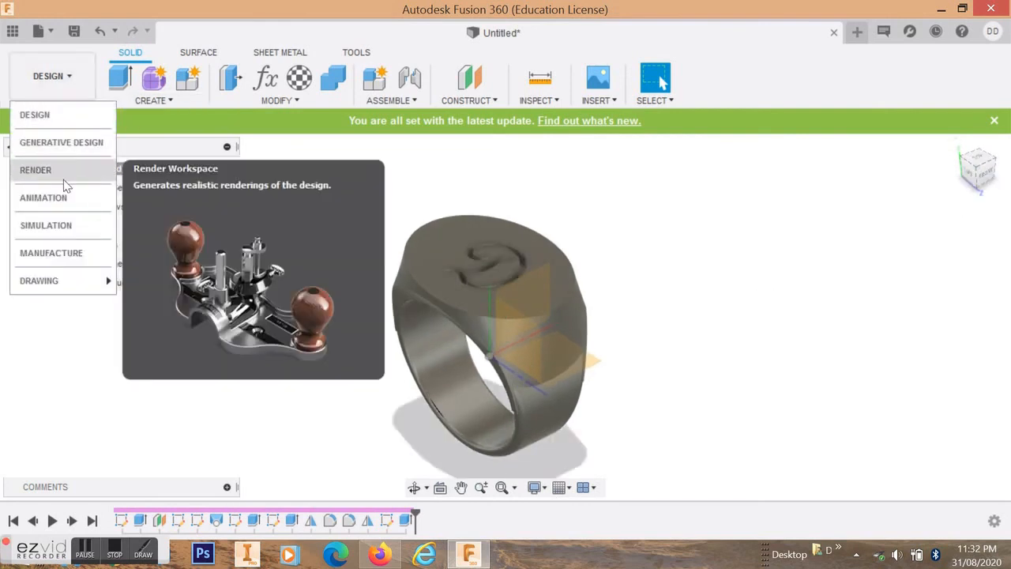
click(63, 172)
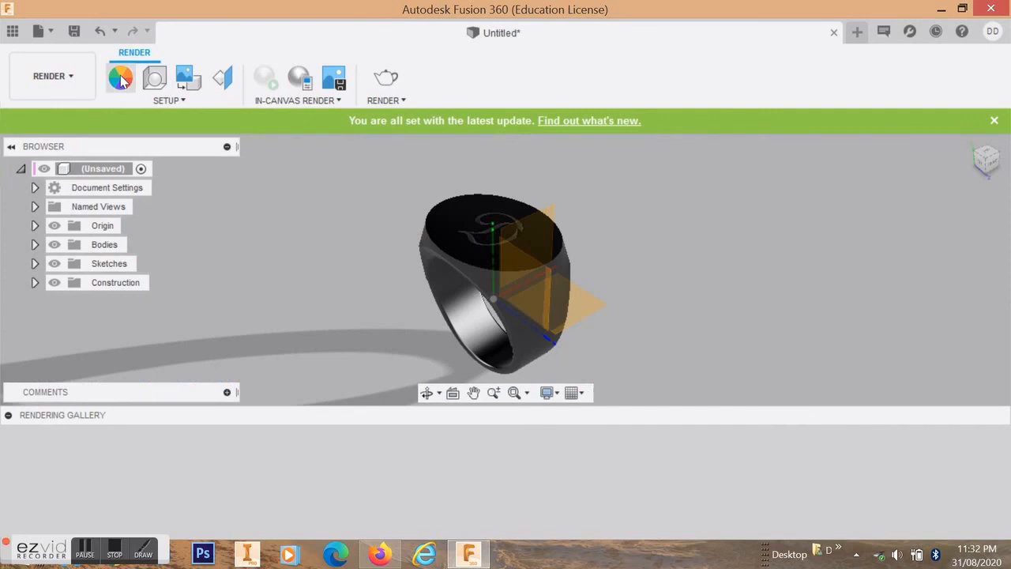
Apply the Gold - Polished metal appearance to the ring's bodies
click(121, 79)
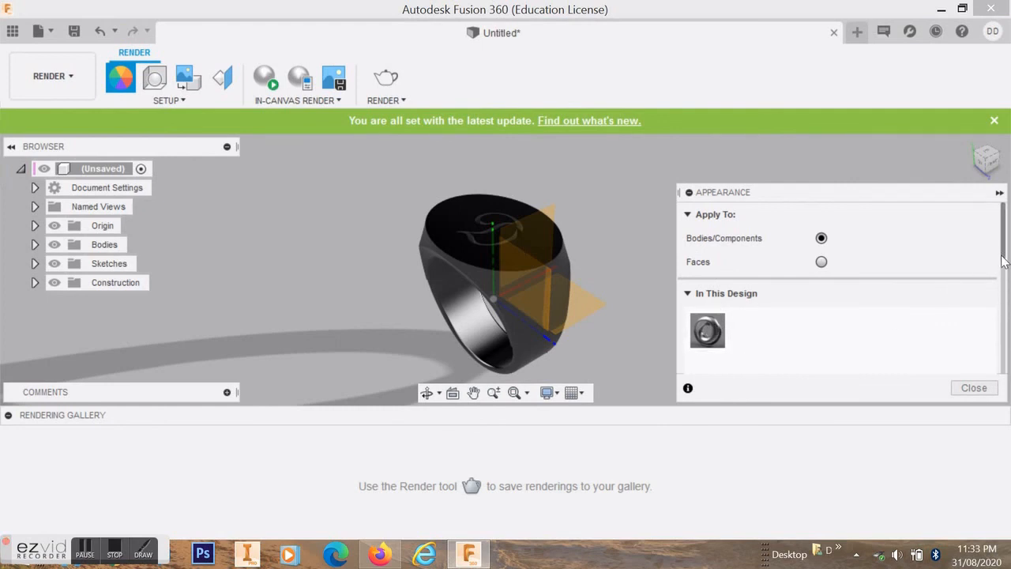
scroll(1003, 261, down, 5)
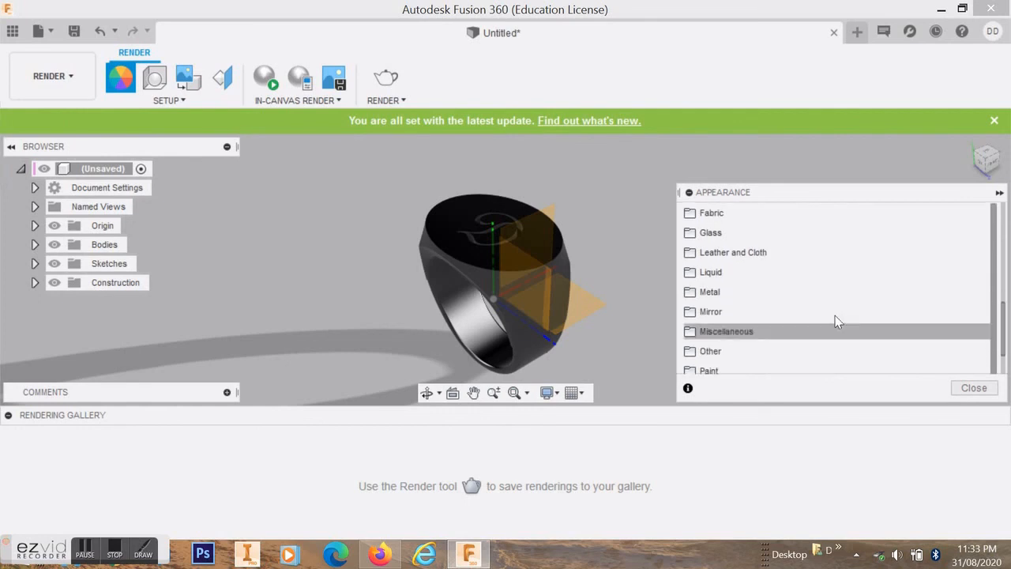
click(702, 293)
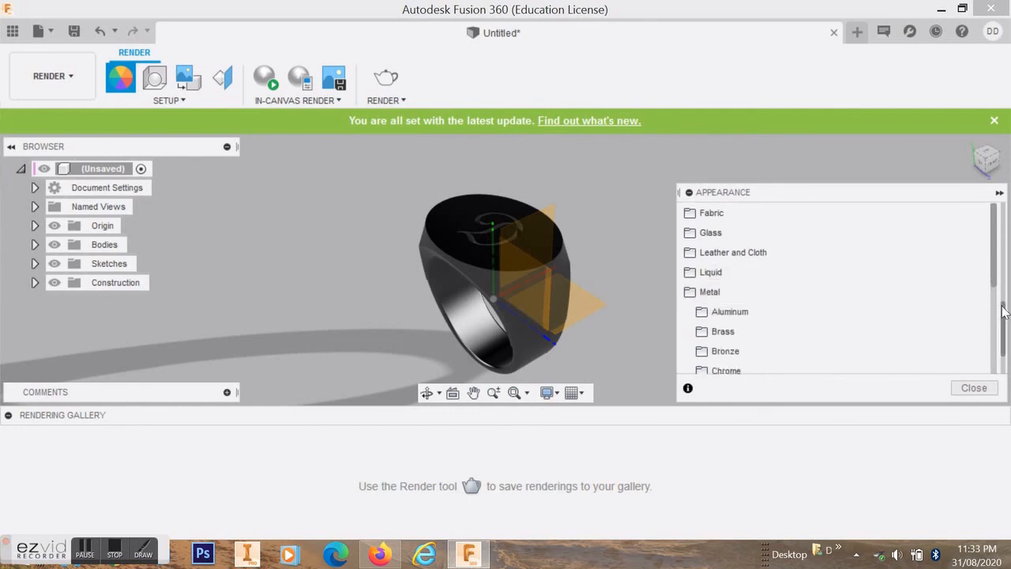
scroll(1004, 312, down, 3)
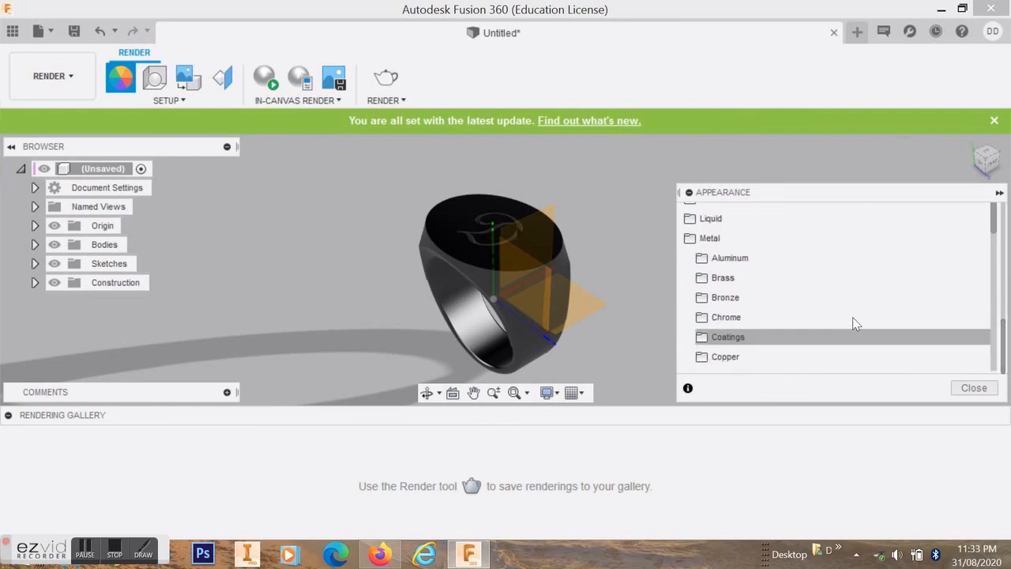
scroll(747, 305, down, 2)
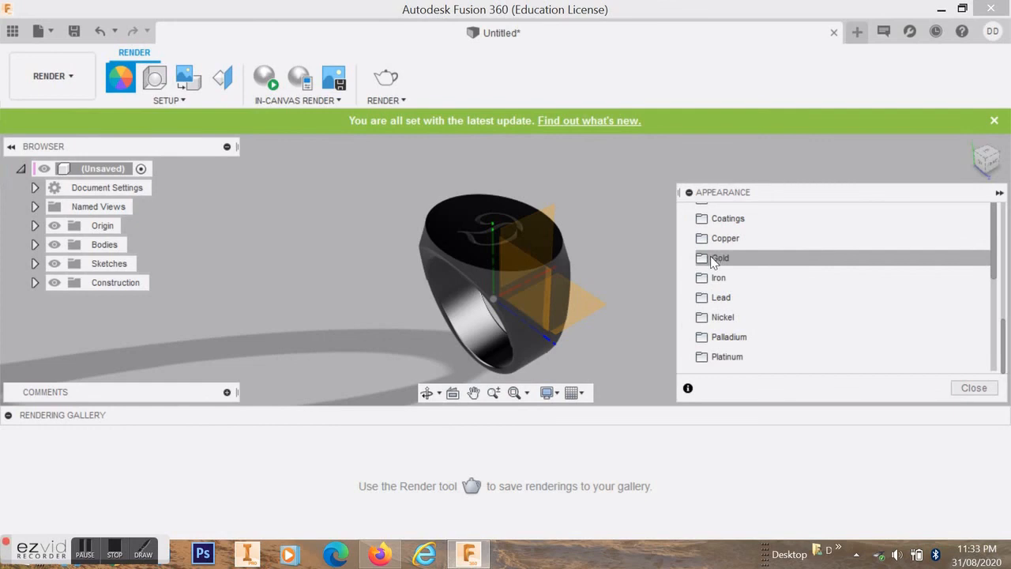
click(715, 259)
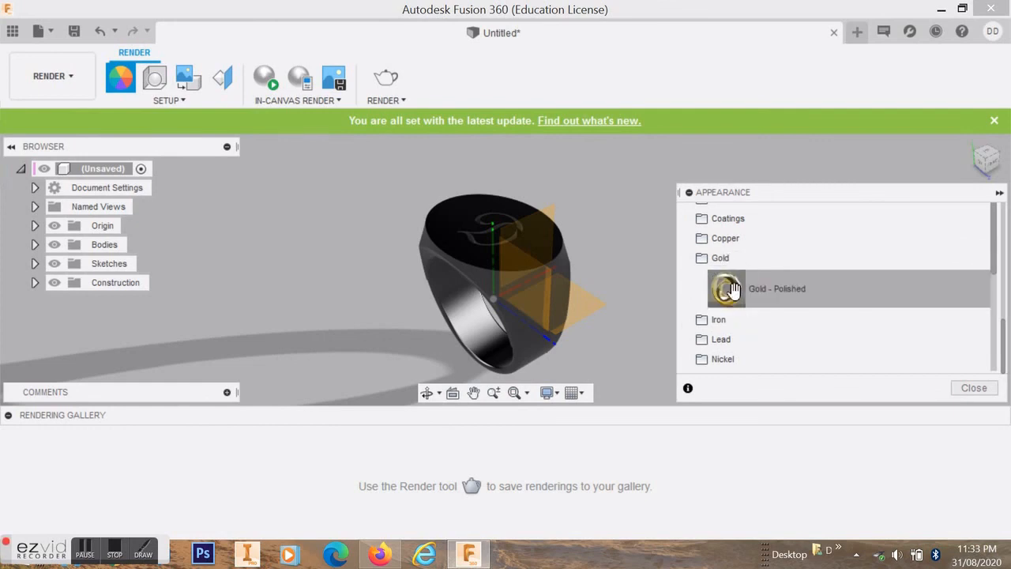
drag(734, 290, 545, 276)
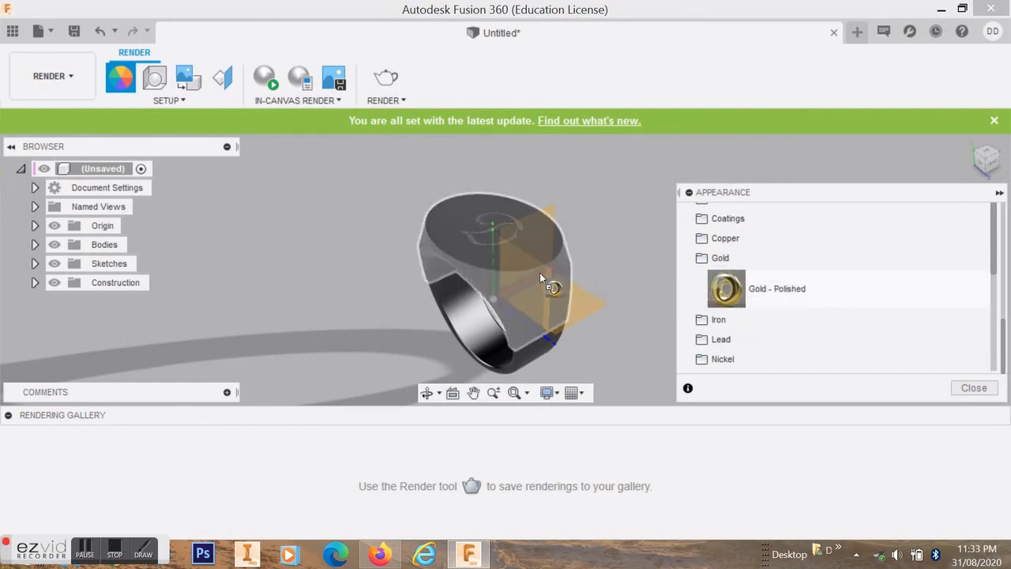
drag(522, 308, 554, 324)
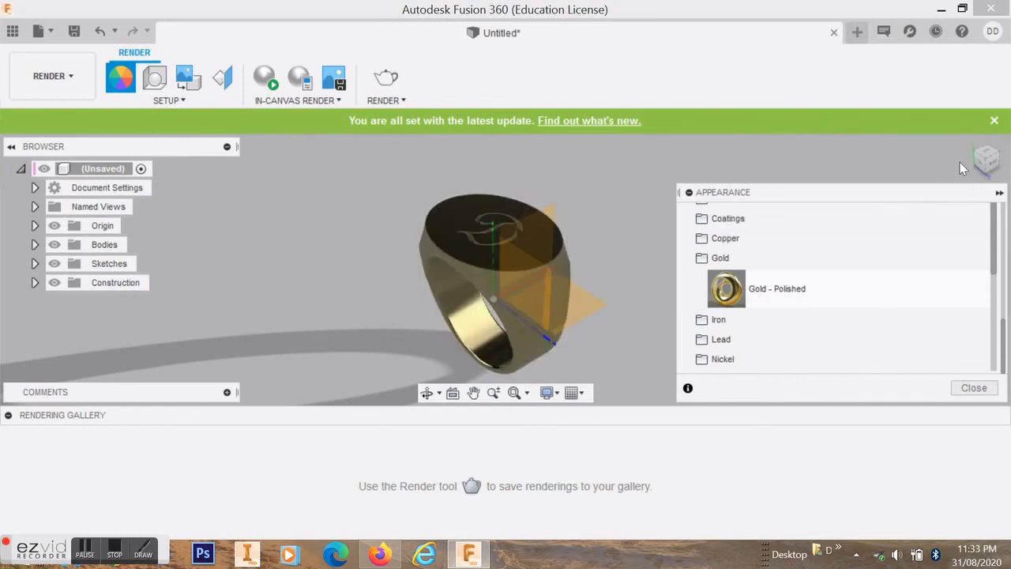
mouse_move(978, 164)
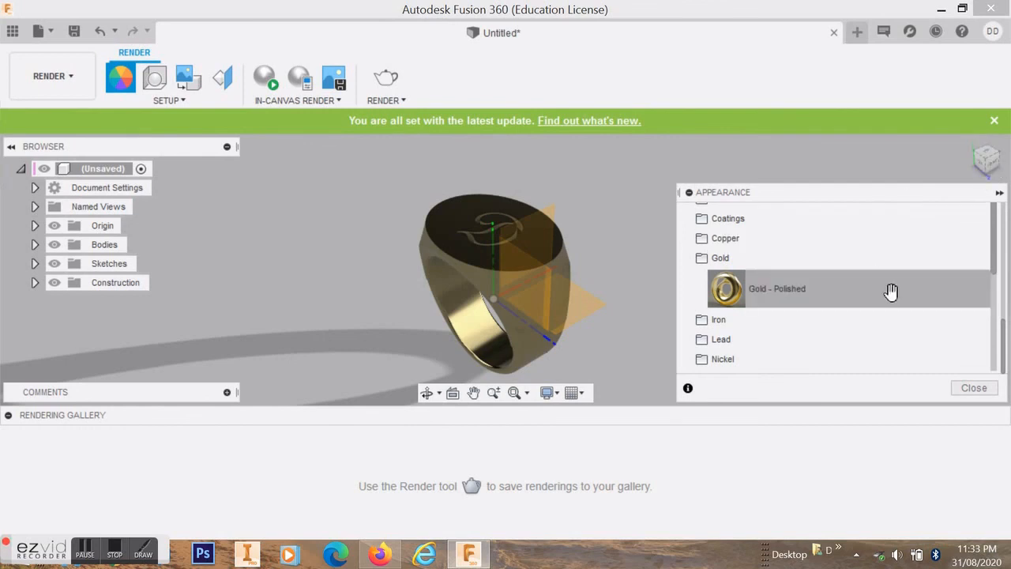
click(974, 388)
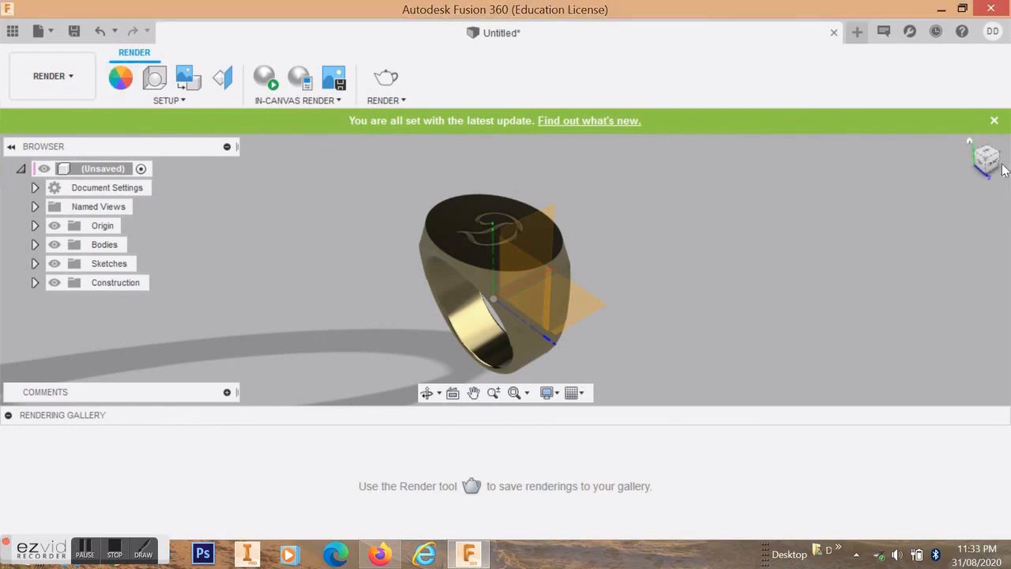
Raise the scene's environment brightness to about 2898.551 lx and set its background to Environment
mouse_move(985, 165)
mouse_down()
mouse_move(980, 187)
mouse_move(986, 166)
mouse_up()
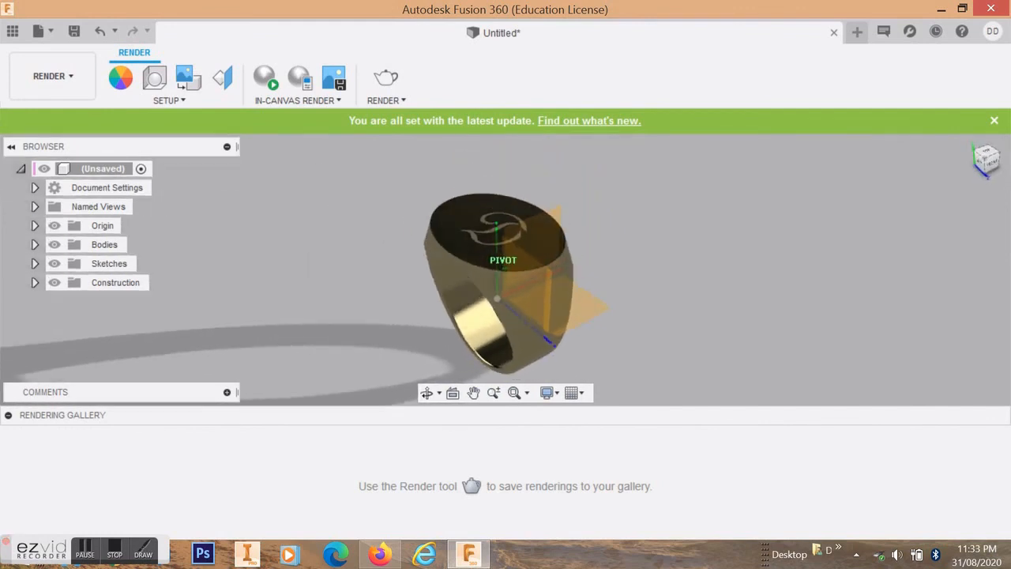
click(155, 79)
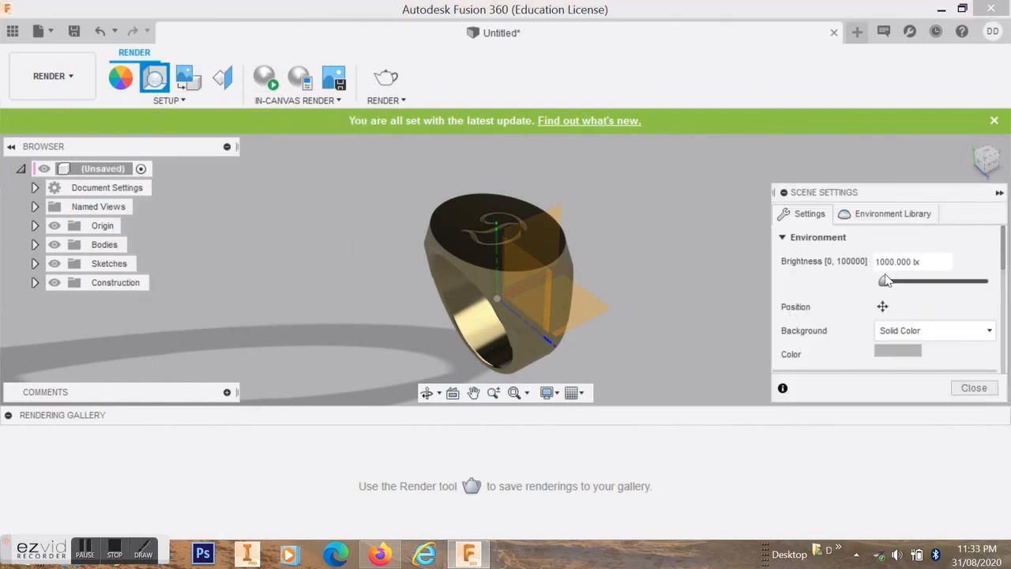
mouse_move(885, 285)
mouse_down()
mouse_move(915, 284)
mouse_move(897, 285)
mouse_up()
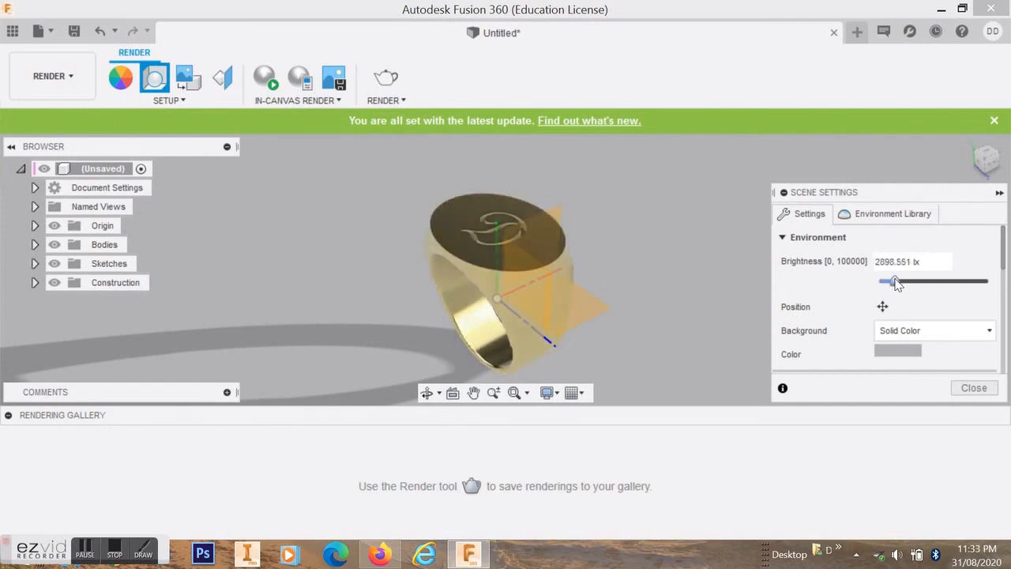
click(985, 332)
click(919, 352)
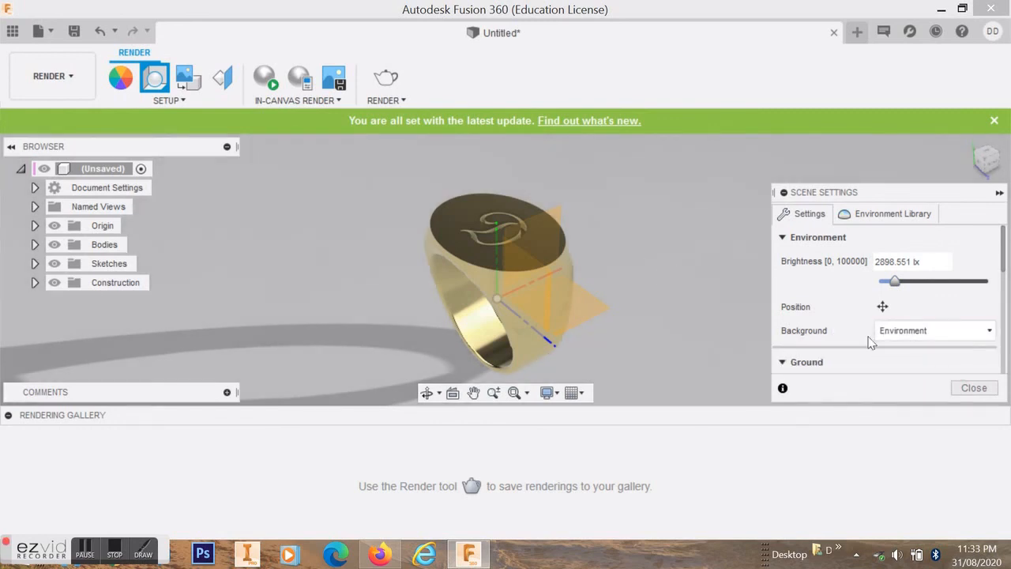
click(986, 332)
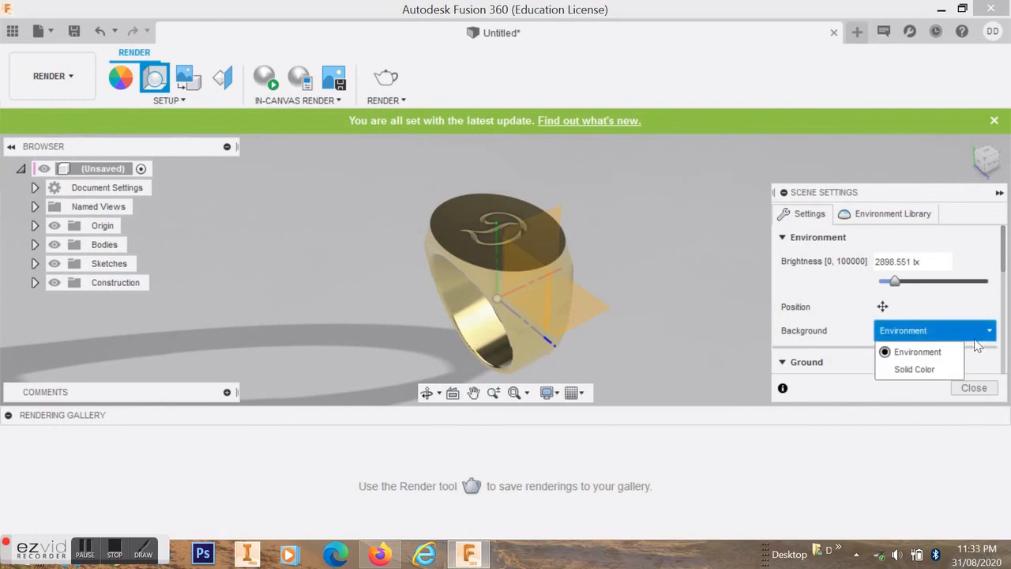
click(708, 274)
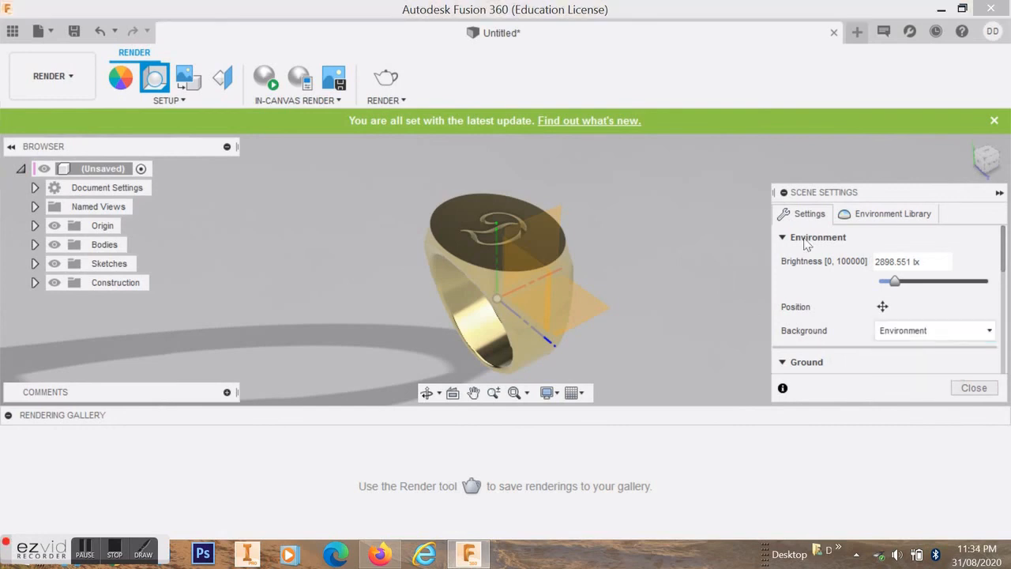
Browse the environments in the Fusion 360 Library and try to start a render of the ring
click(871, 218)
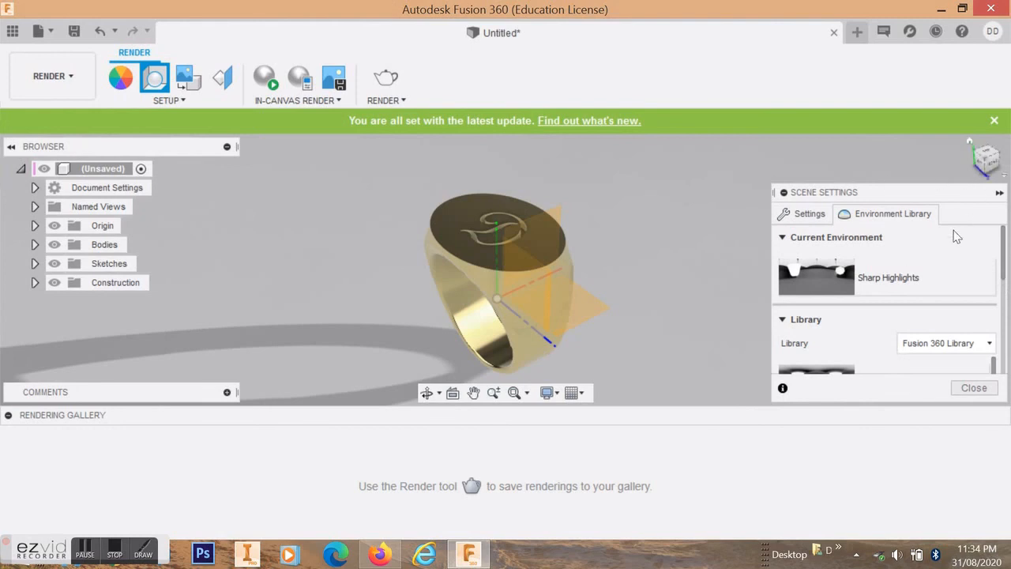
drag(993, 361, 994, 366)
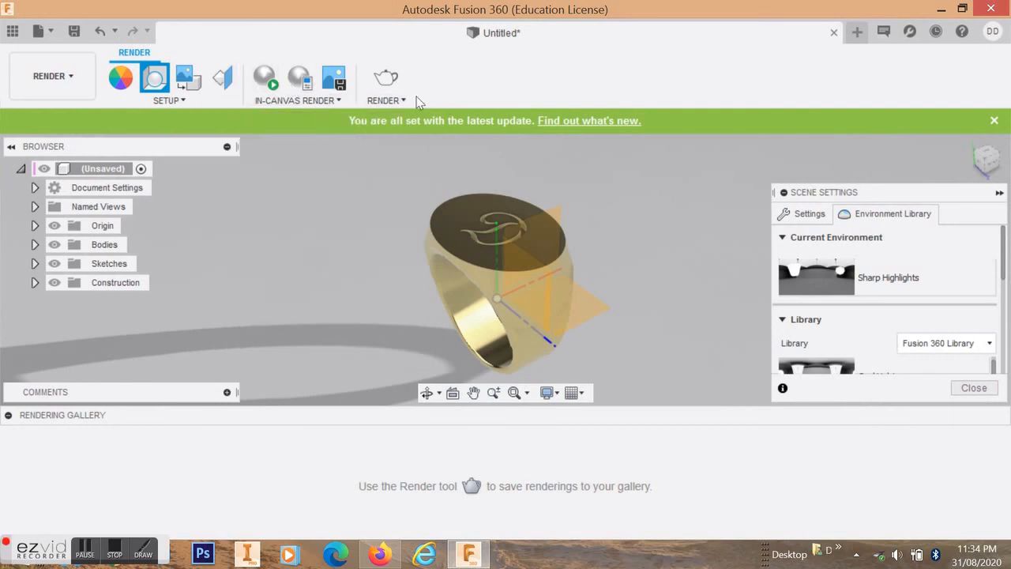
click(386, 80)
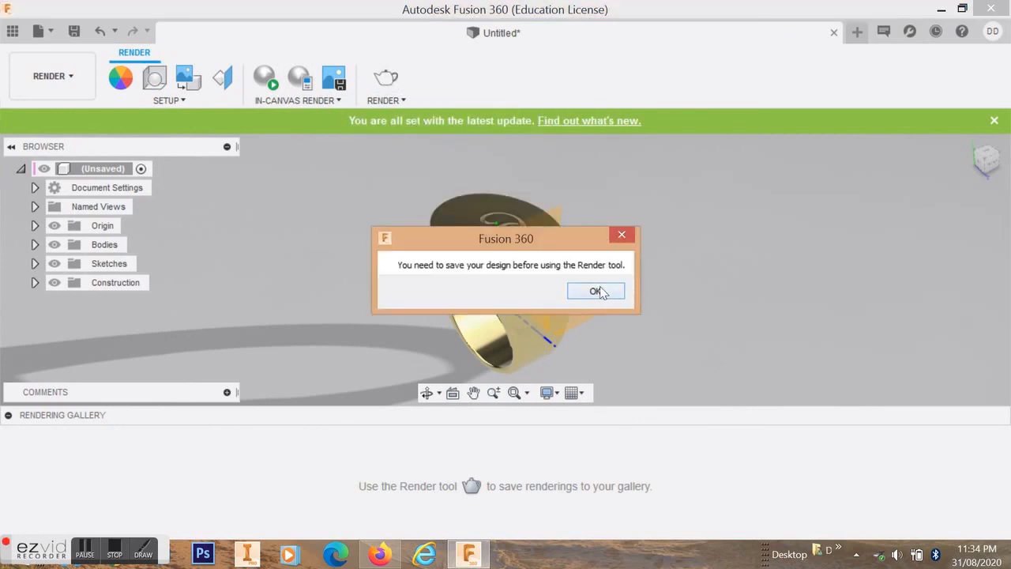
click(595, 292)
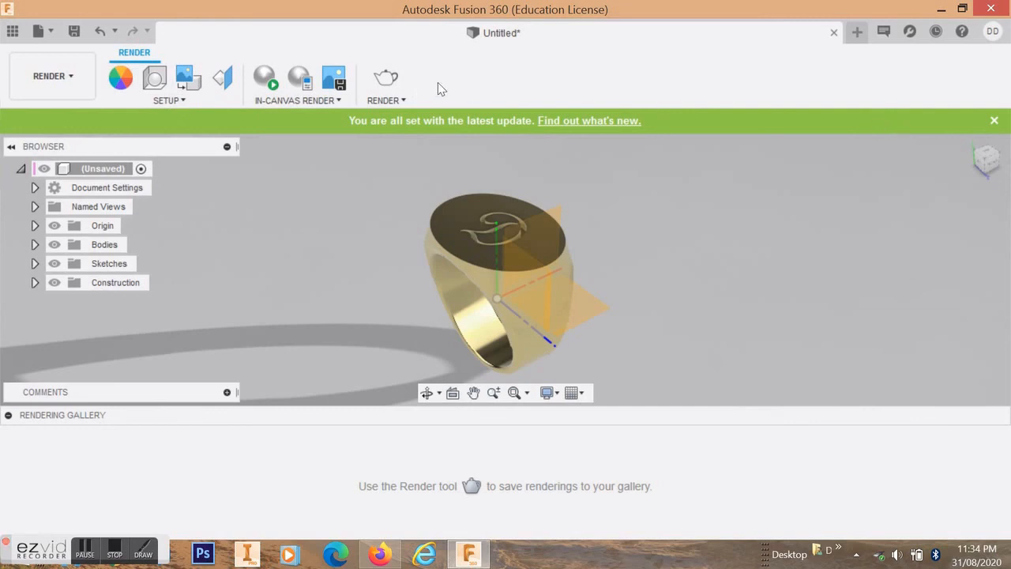
Reopen the scene settings for the ring
click(156, 79)
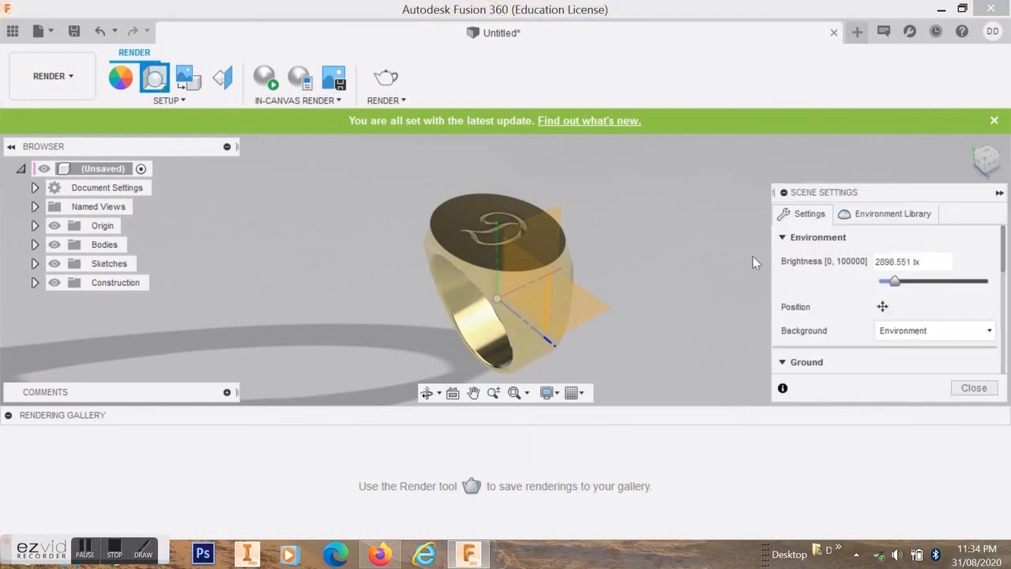